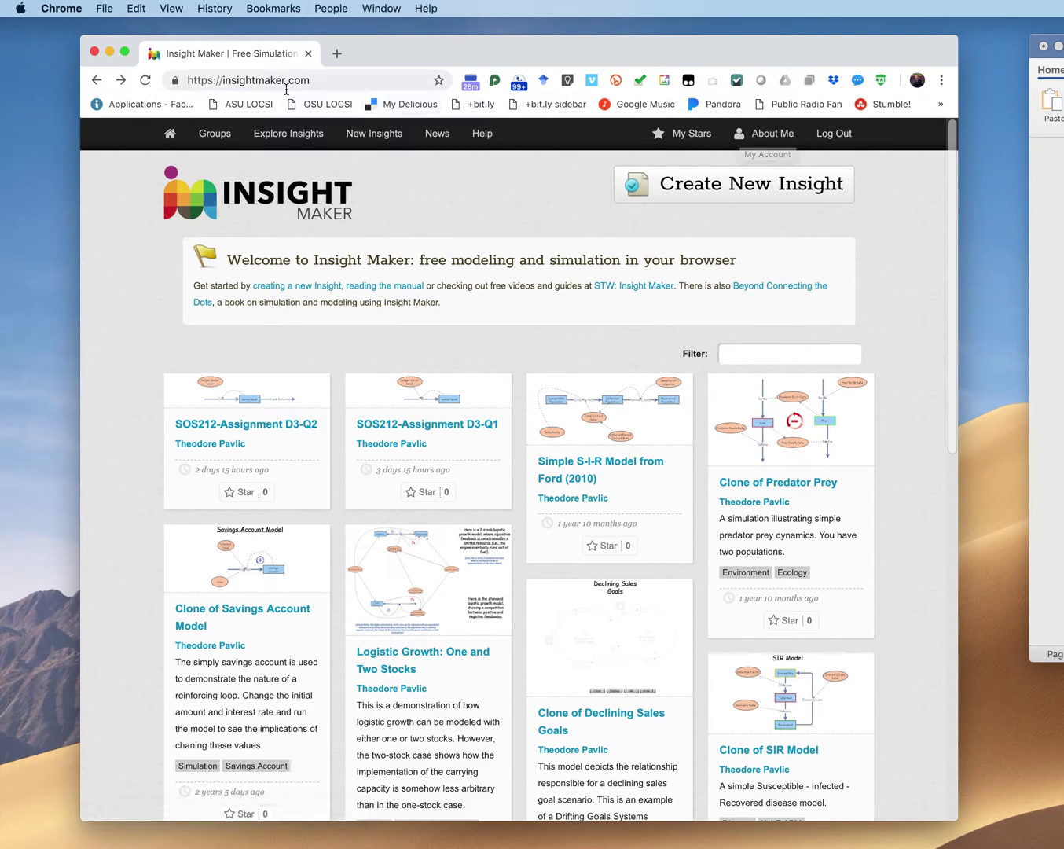
# Step: Open a new untitled insight, hide the bookmarks bar and collapse the side panel
pyautogui.click(190, 80)
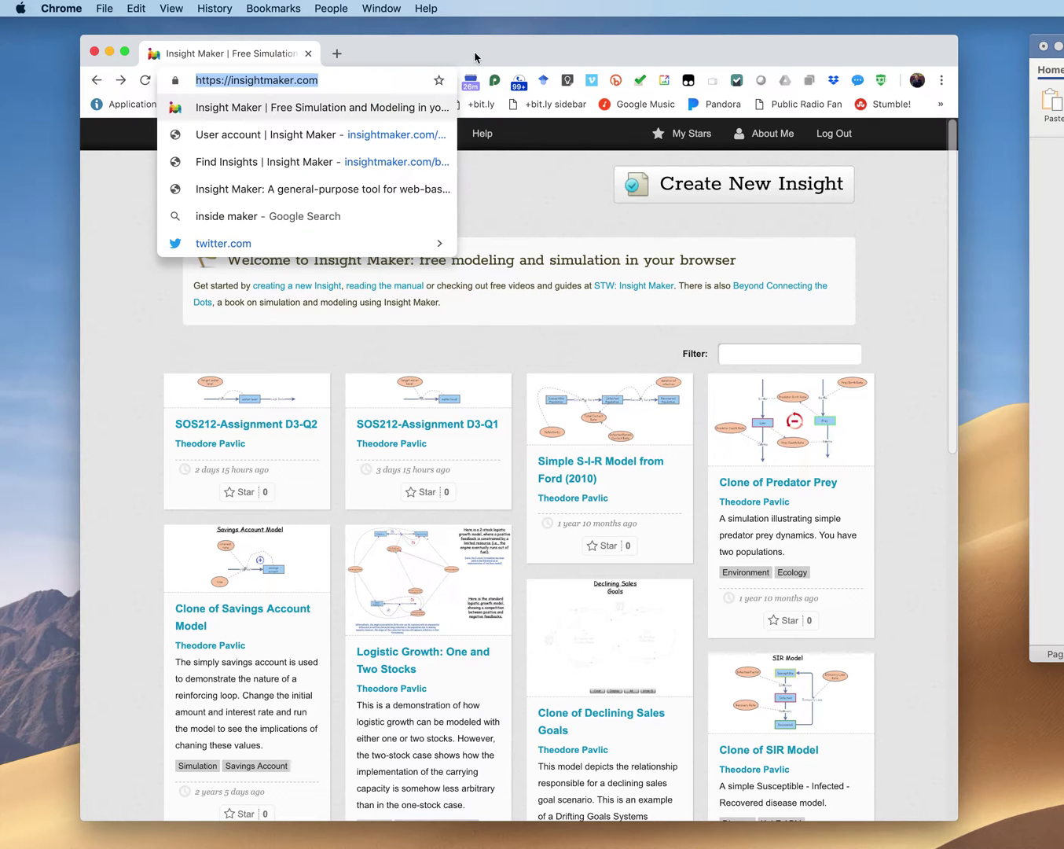
pyautogui.click(720, 183)
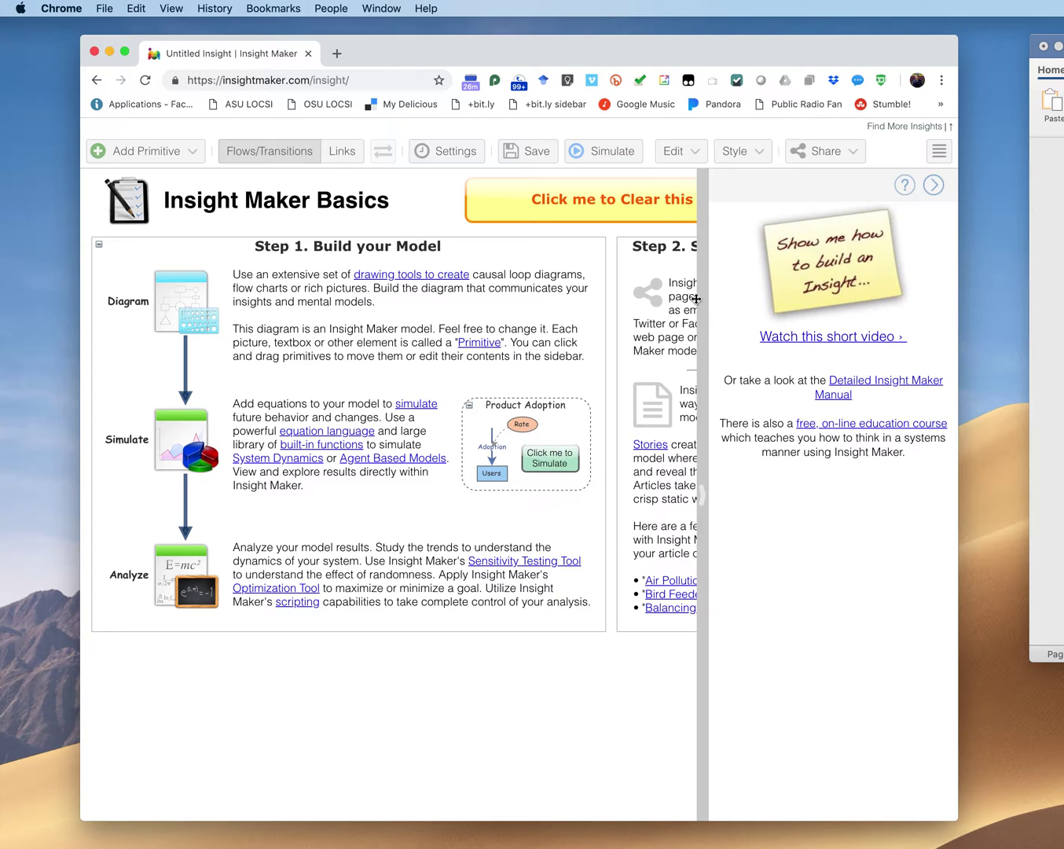
pyautogui.rightClick(935, 108)
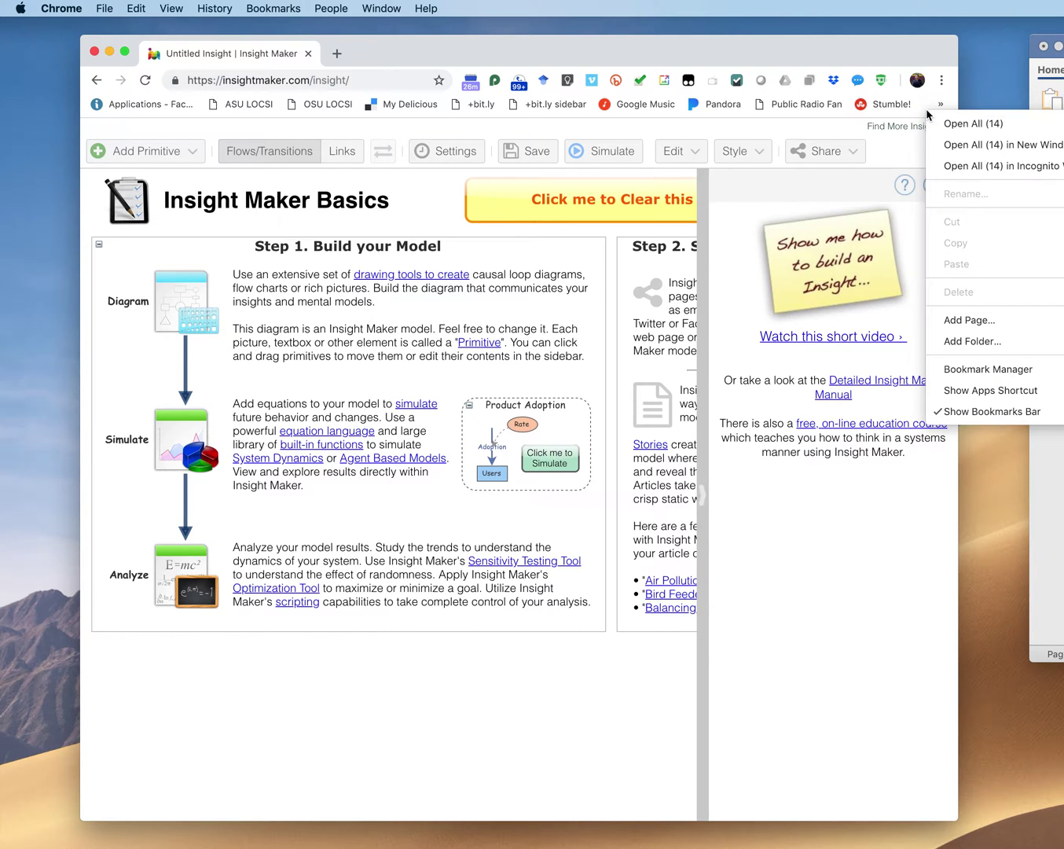
pyautogui.click(987, 413)
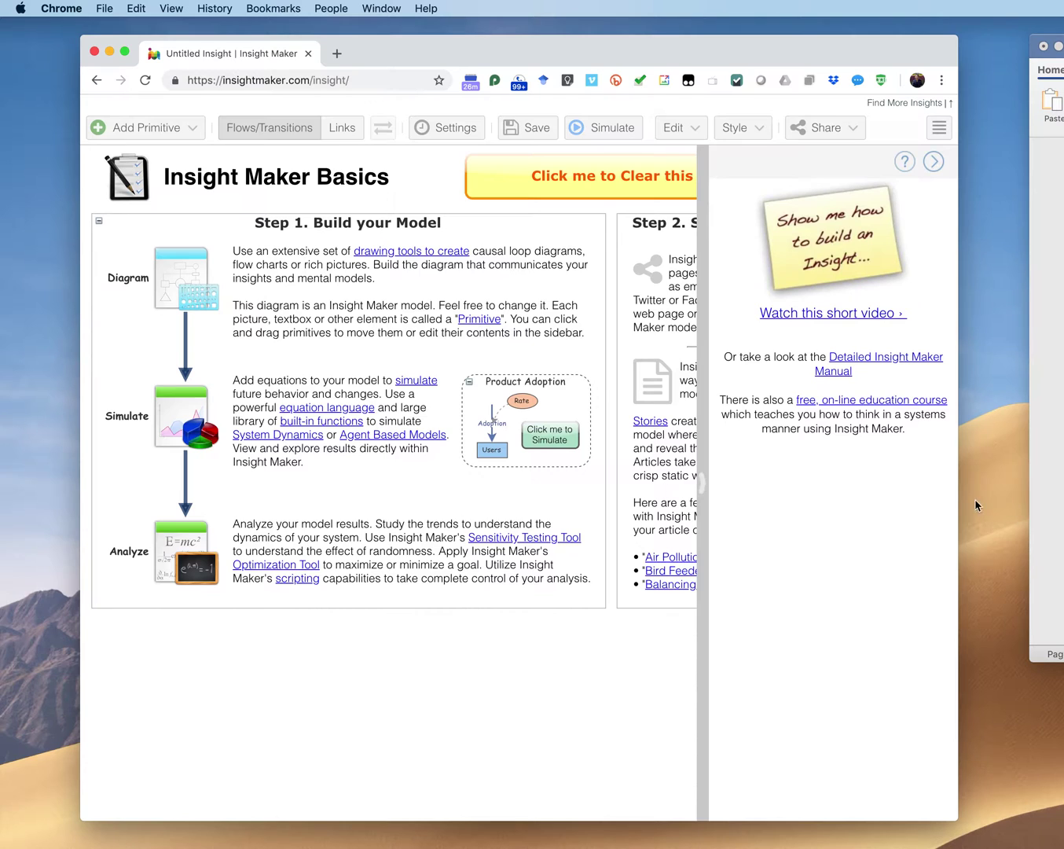
pyautogui.click(705, 488)
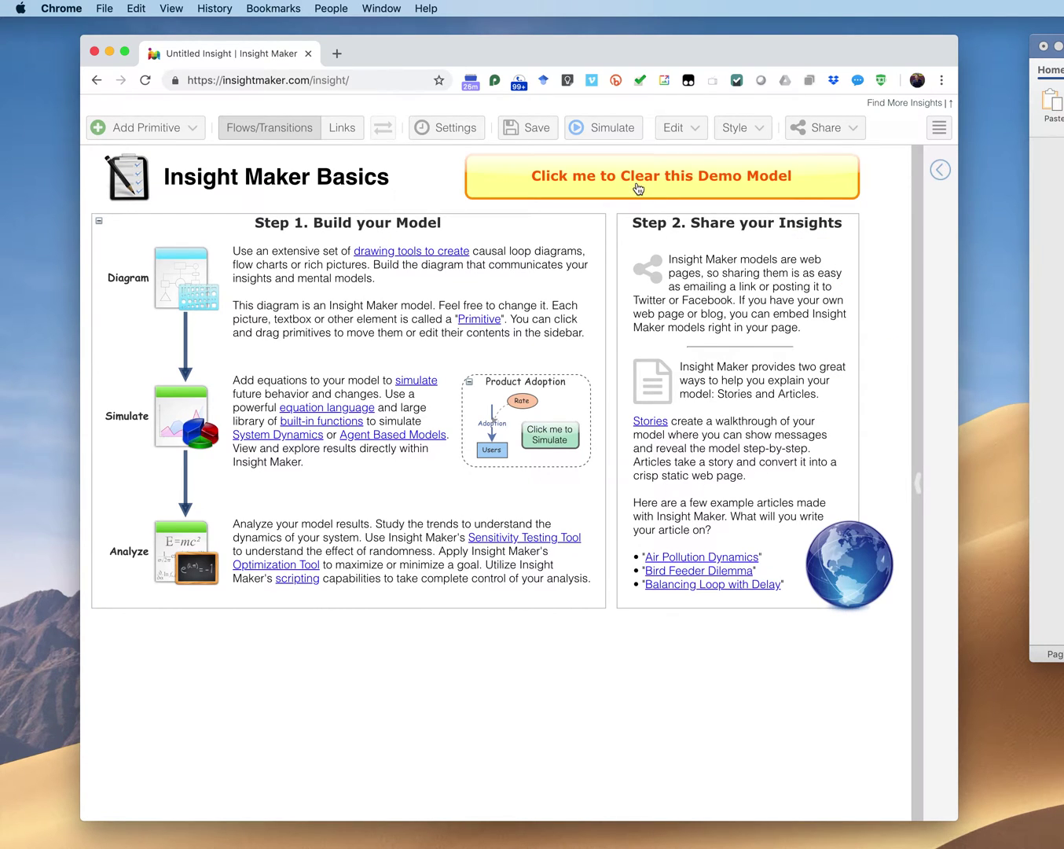
# Step: Clear the demo model and place a new stock on the canvas
pyautogui.click(582, 182)
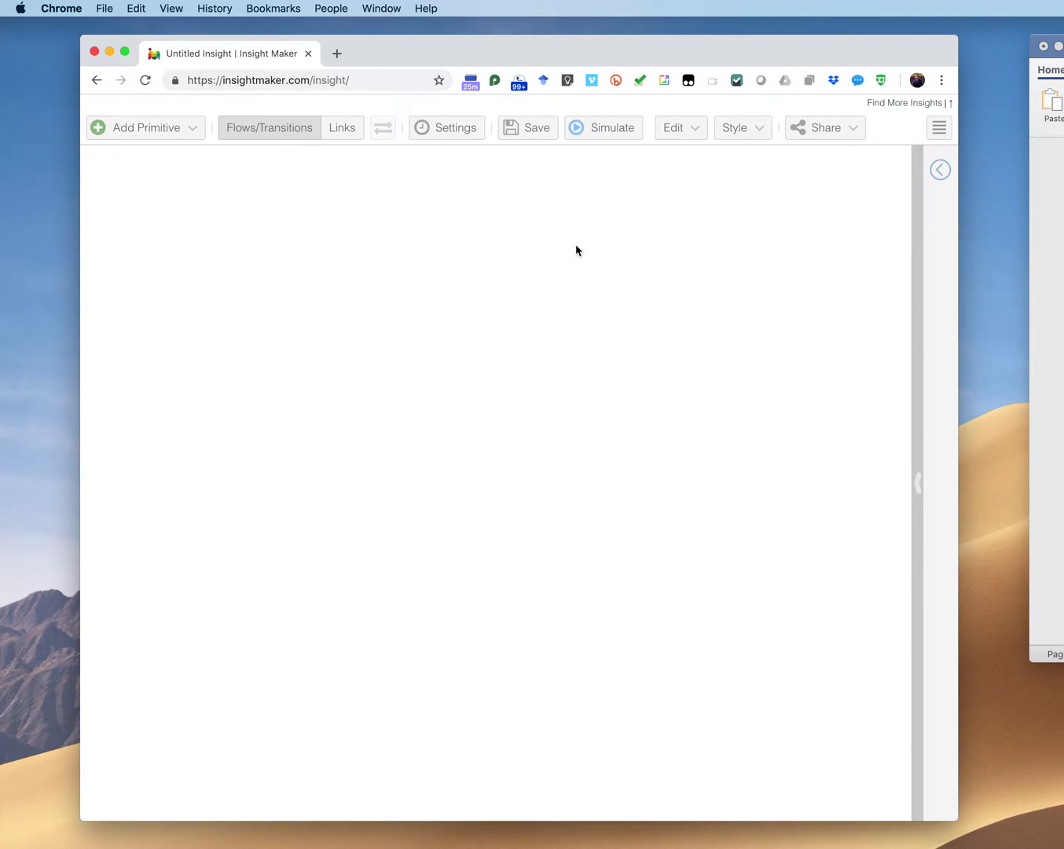
pyautogui.click(155, 133)
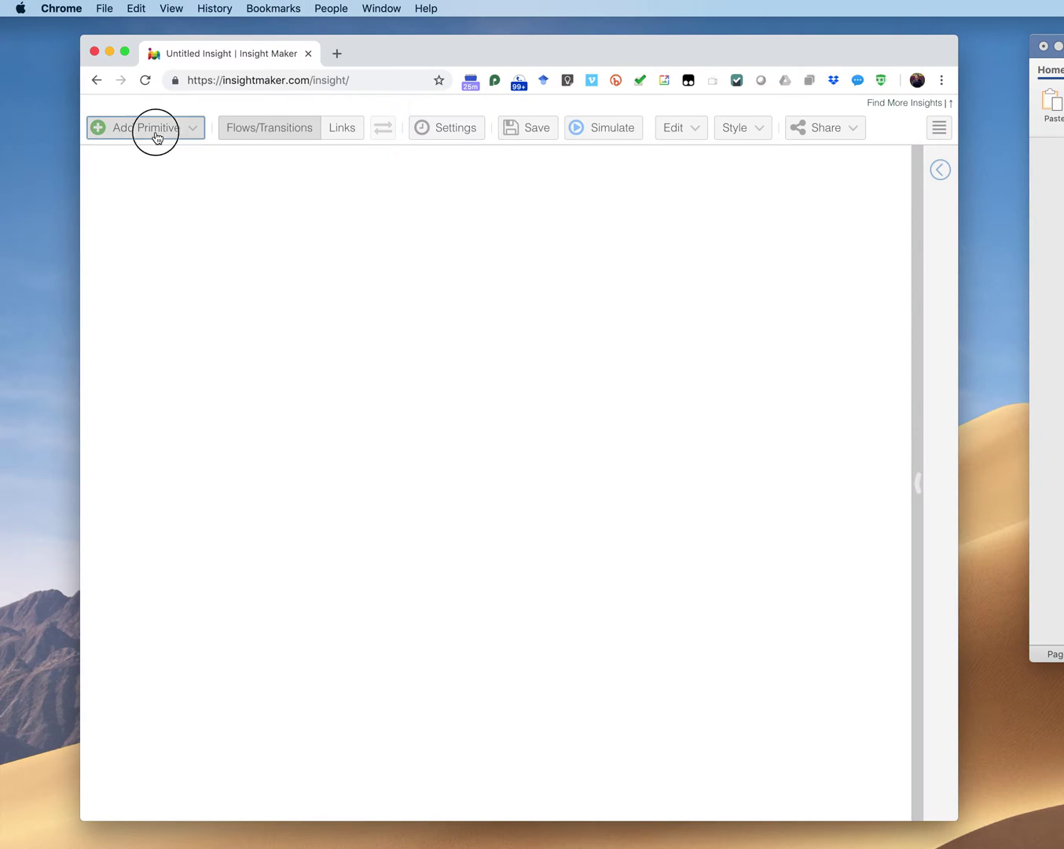
pyautogui.click(154, 132)
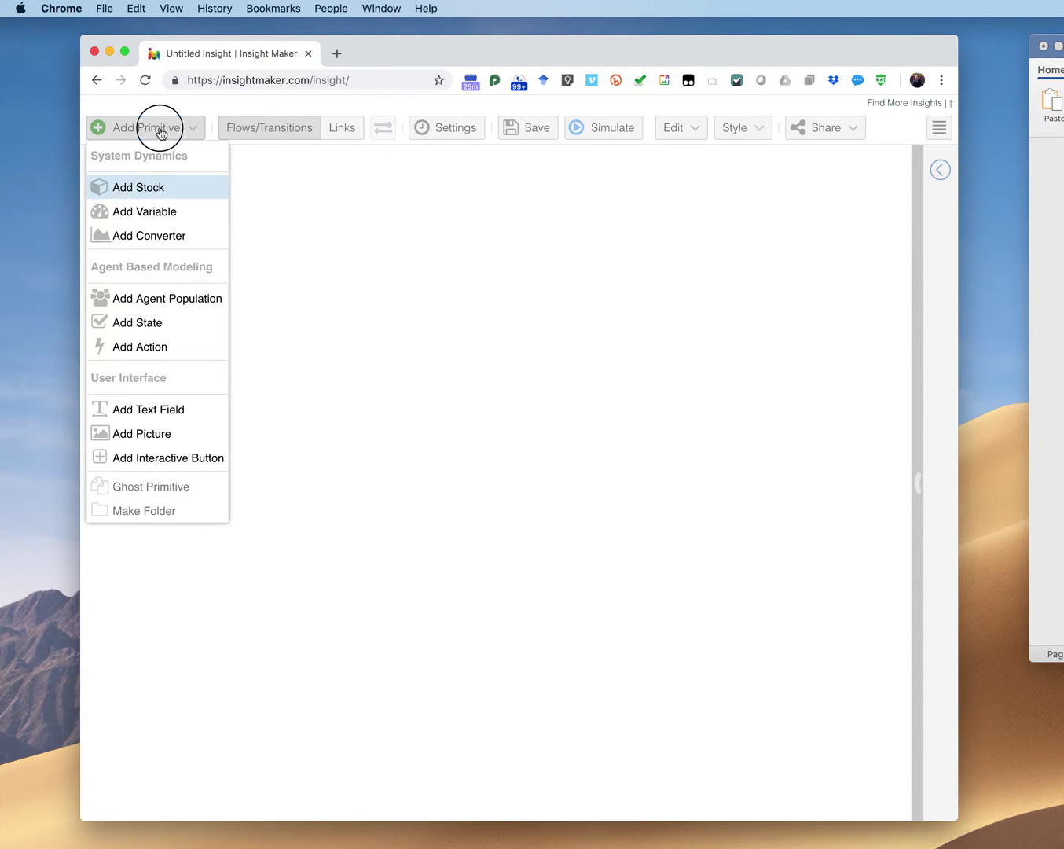
pyautogui.click(154, 134)
pyautogui.click(147, 185)
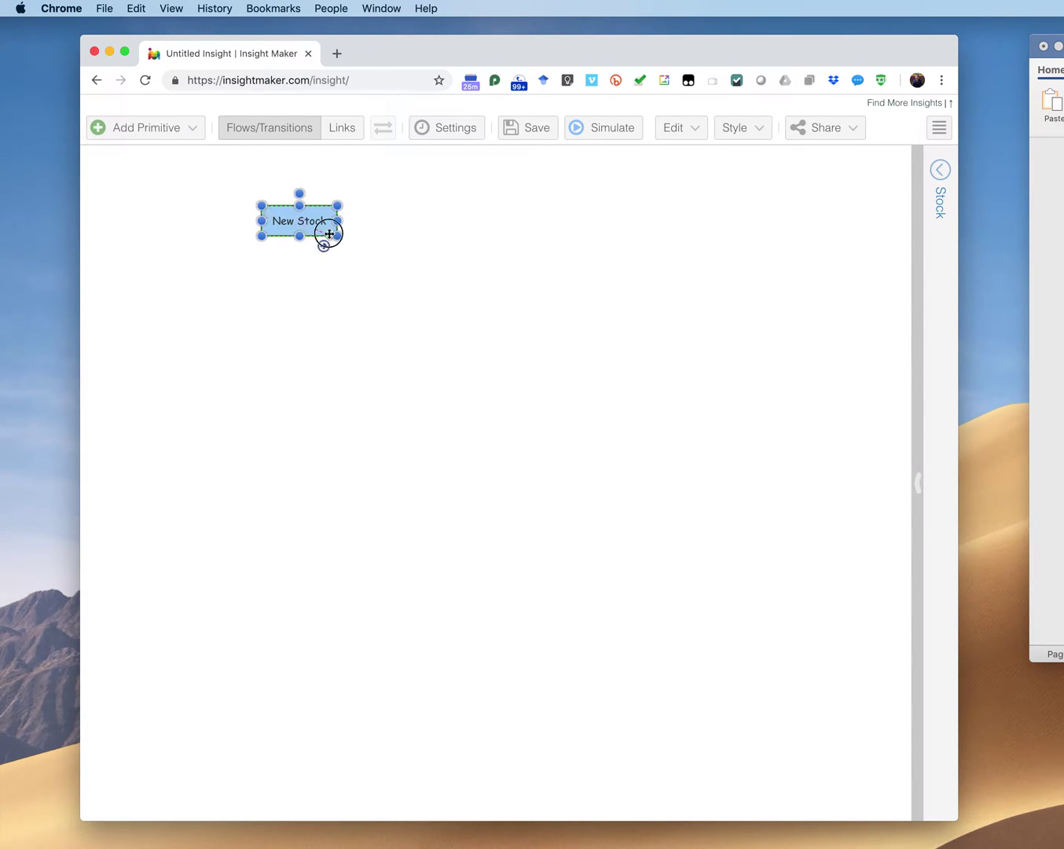
pyautogui.moveTo(300, 220)
pyautogui.mouseDown()
pyautogui.moveTo(390, 275)
pyautogui.moveTo(301, 249)
pyautogui.mouseUp()
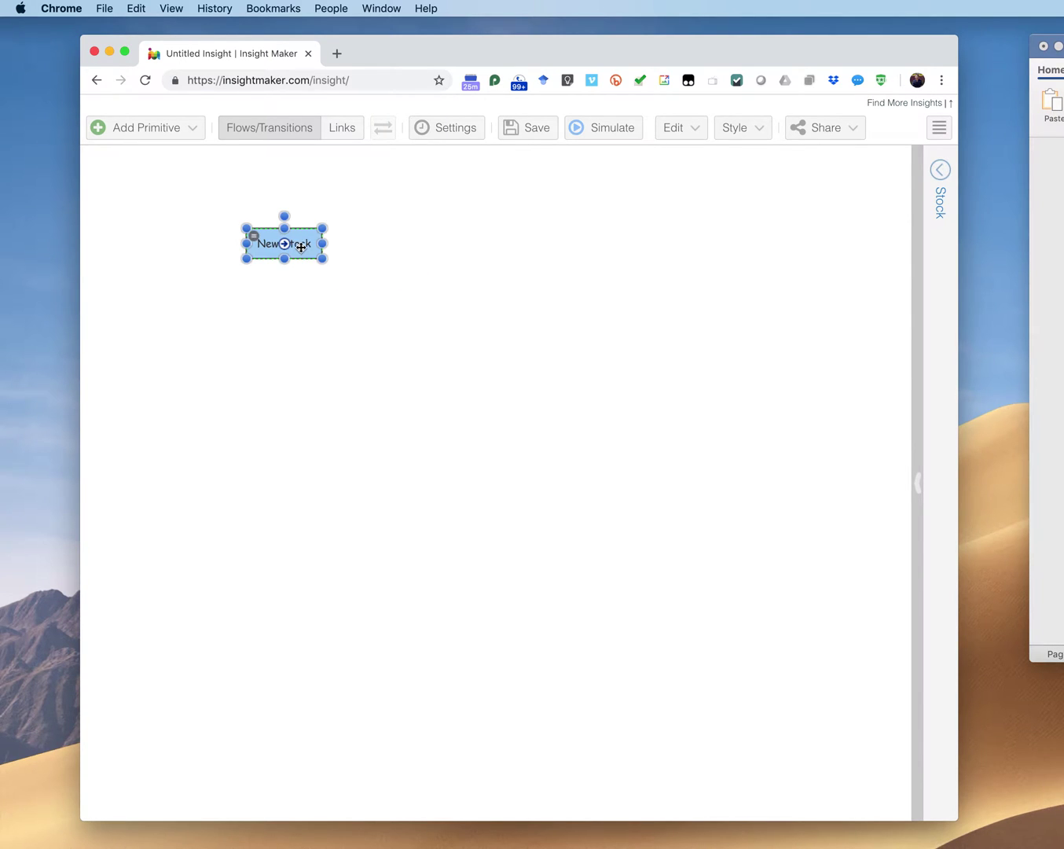
# Step: Rename the new stock to 'Bacteria'
pyautogui.doubleClick(301, 246)
pyautogui.write('Bacteria')
pyautogui.press('Return')
# Step: Draw a flow on the left of Bacteria and reverse it to point into the stock
pyautogui.moveTo(280, 239); pyautogui.dragTo(327, 250)
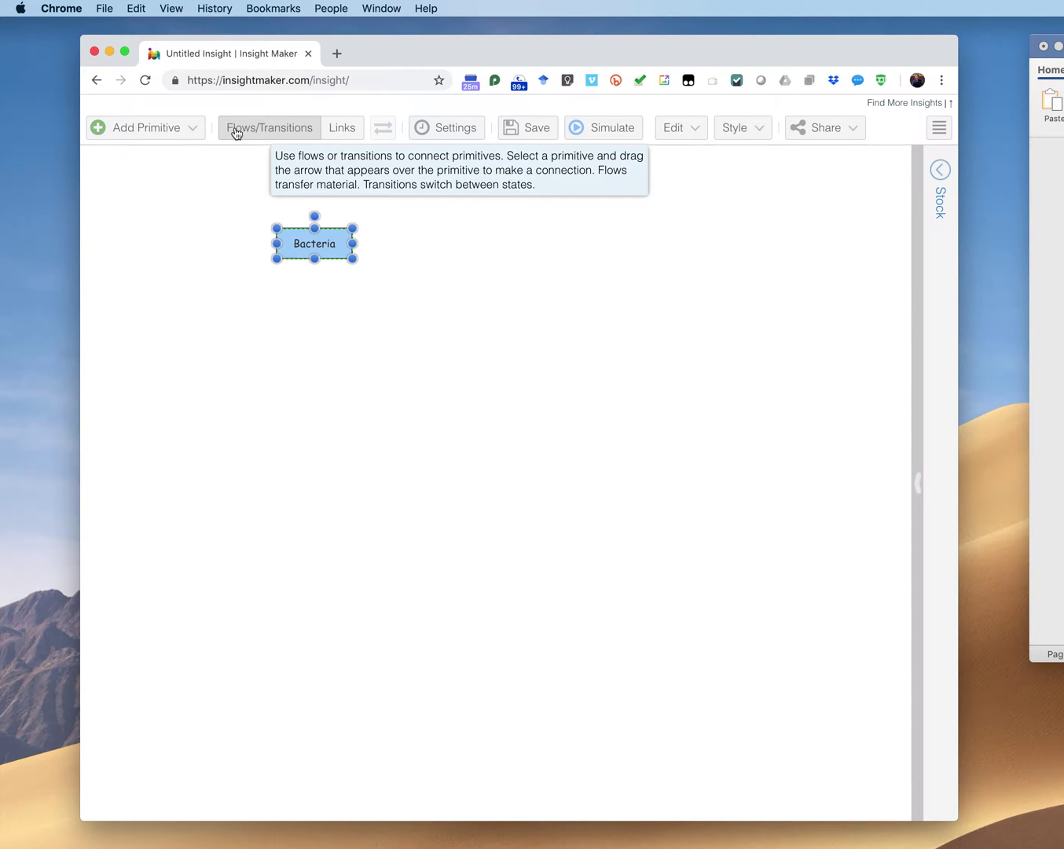
pyautogui.click(193, 130)
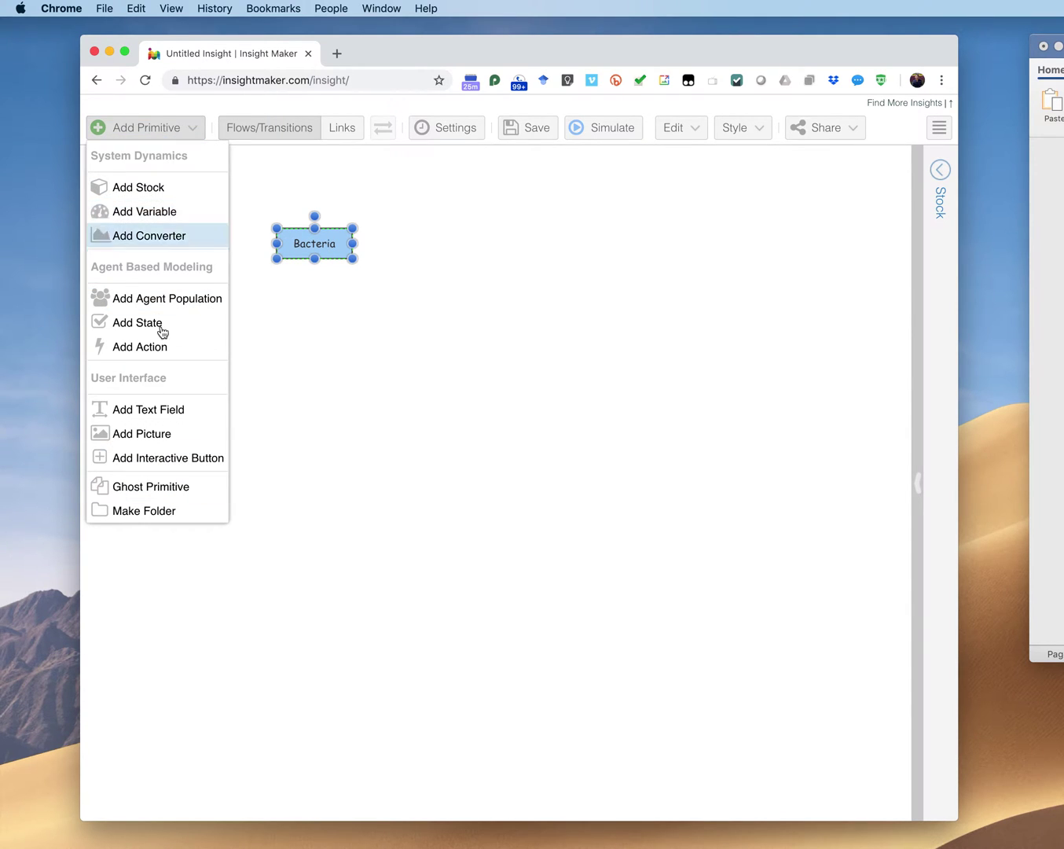
pyautogui.click(171, 135)
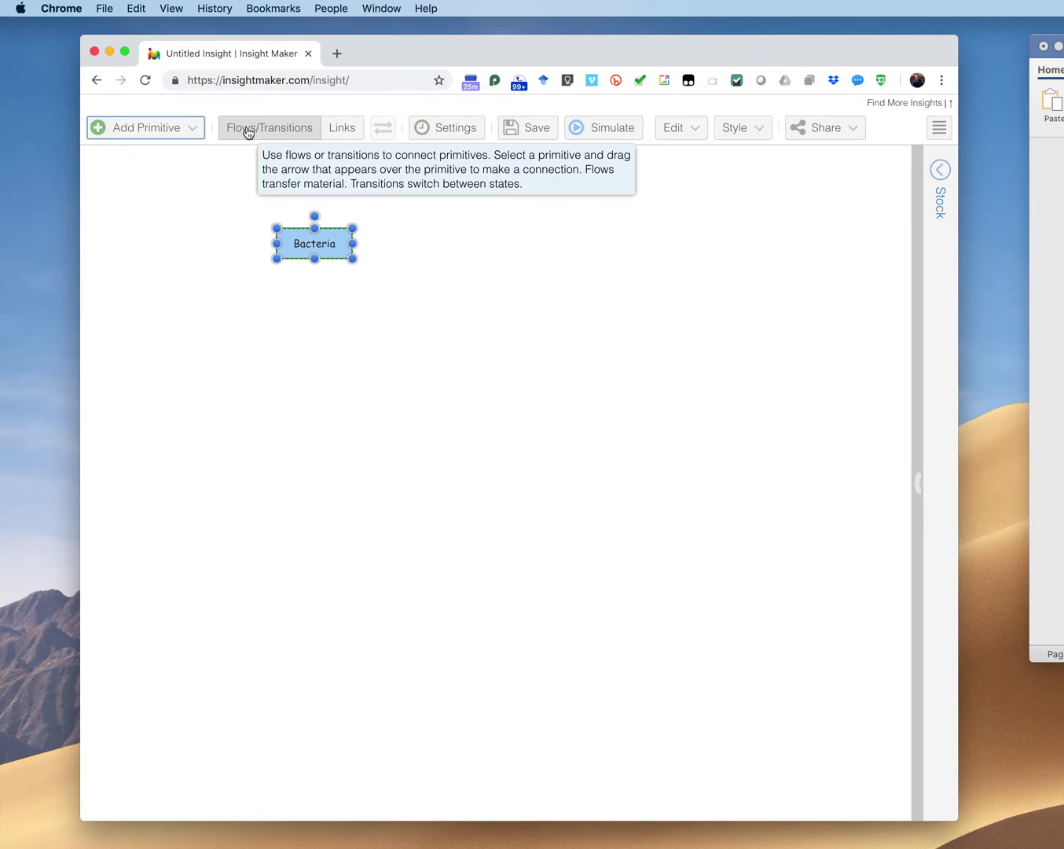
pyautogui.click(250, 132)
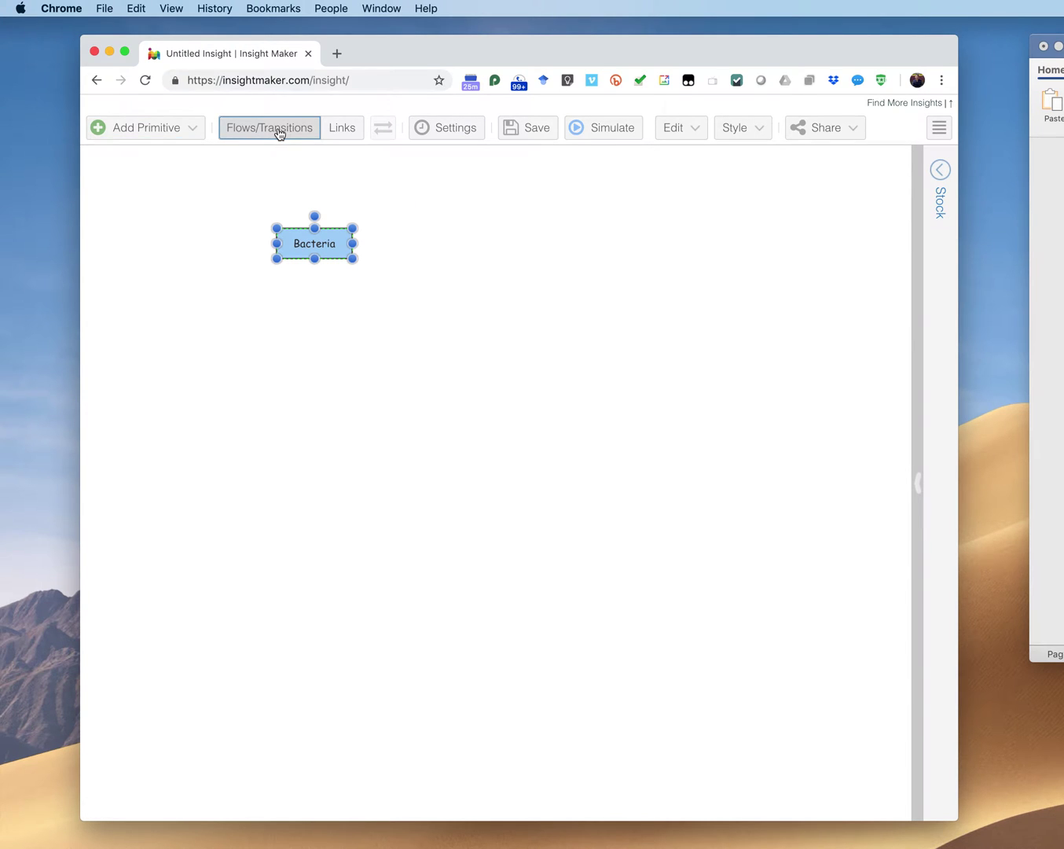
pyautogui.moveTo(310, 240)
pyautogui.click(315, 246)
pyautogui.moveTo(315, 246); pyautogui.dragTo(162, 245)
pyautogui.moveTo(162, 245); pyautogui.dragTo(160, 242)
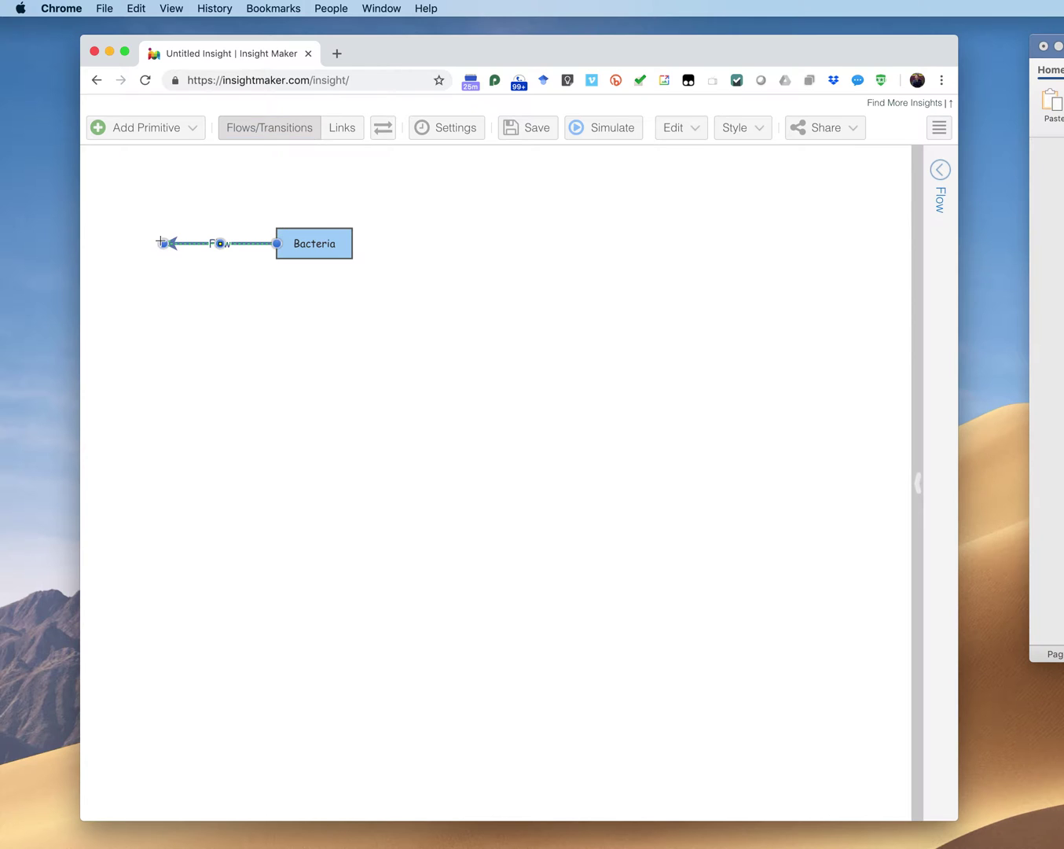
pyautogui.moveTo(307, 250)
pyautogui.click(383, 129)
# Step: Name the incoming flow 'Births'
pyautogui.doubleClick(228, 244)
pyautogui.write('Births')
pyautogui.press('Return')
# Step: Draw a second flow out of Bacteria to the right and name it 'Deaths'
pyautogui.moveTo(316, 246); pyautogui.dragTo(468, 243)
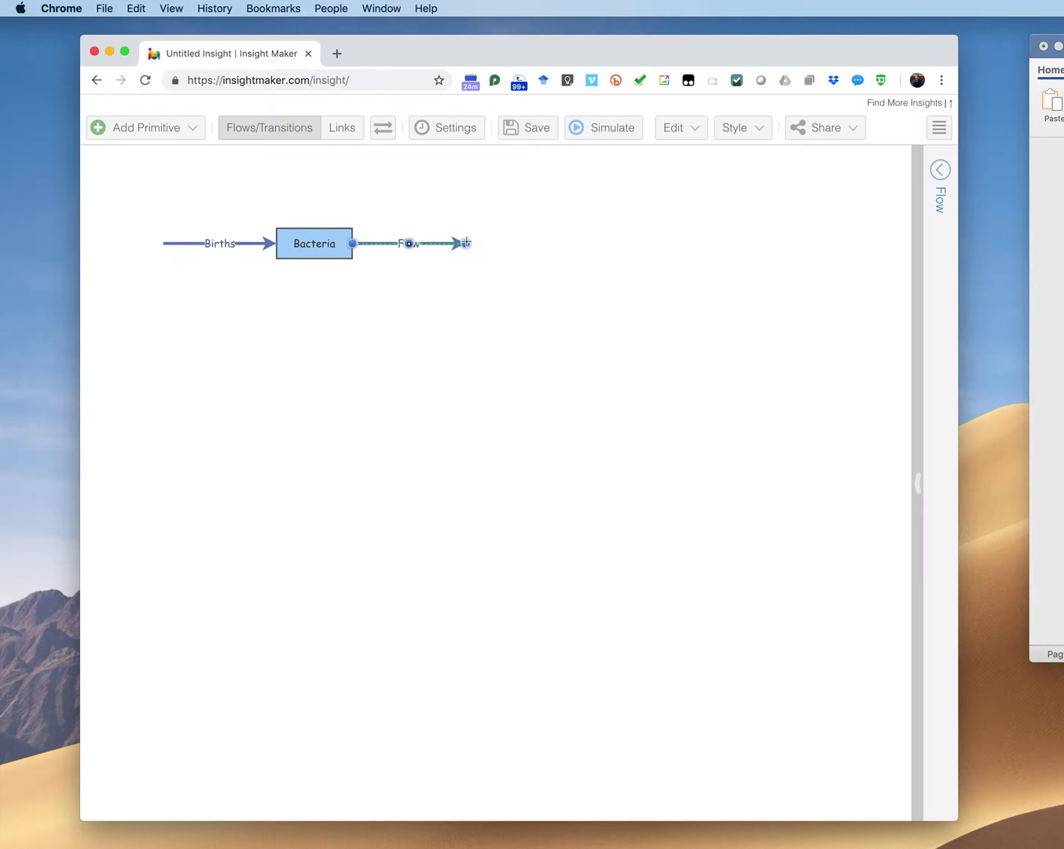
pyautogui.doubleClick(416, 246)
pyautogui.press('BackSpace')
pyautogui.write('Deaths')
pyautogui.click(351, 134)
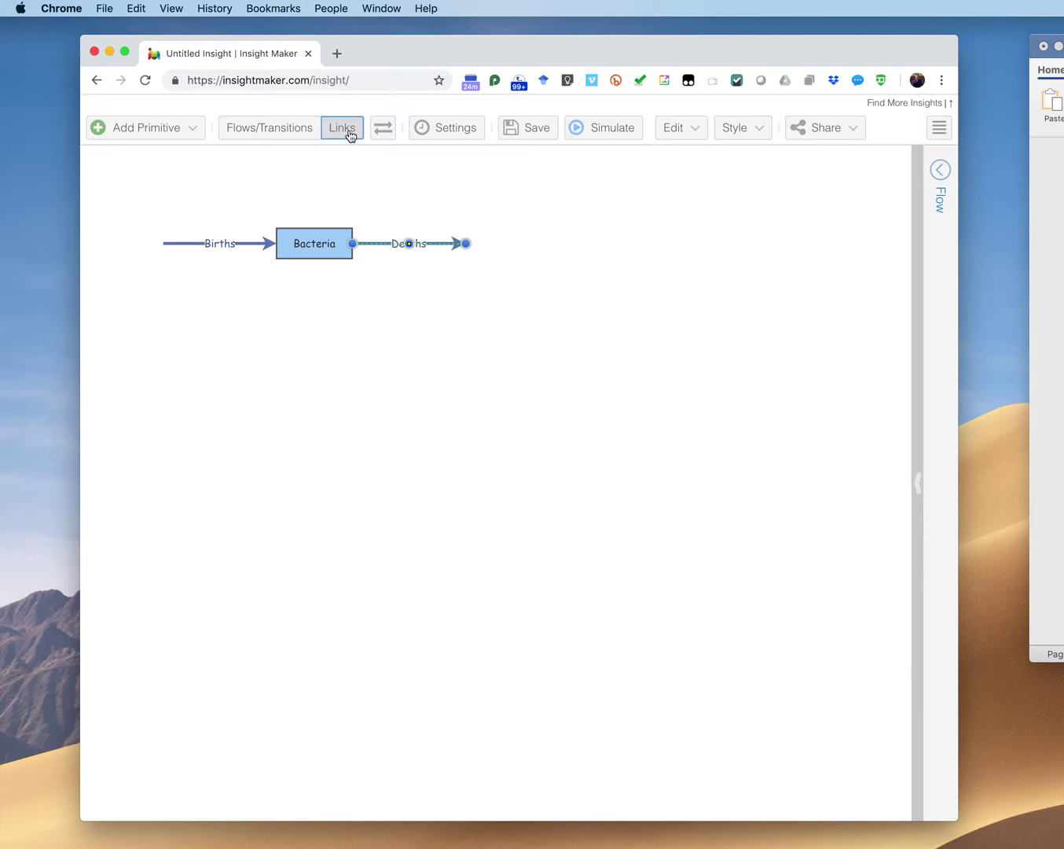
# Step: Link Bacteria to the Births flow and curve the link upward
pyautogui.moveTo(322, 249)
pyautogui.moveTo(316, 248); pyautogui.dragTo(222, 246)
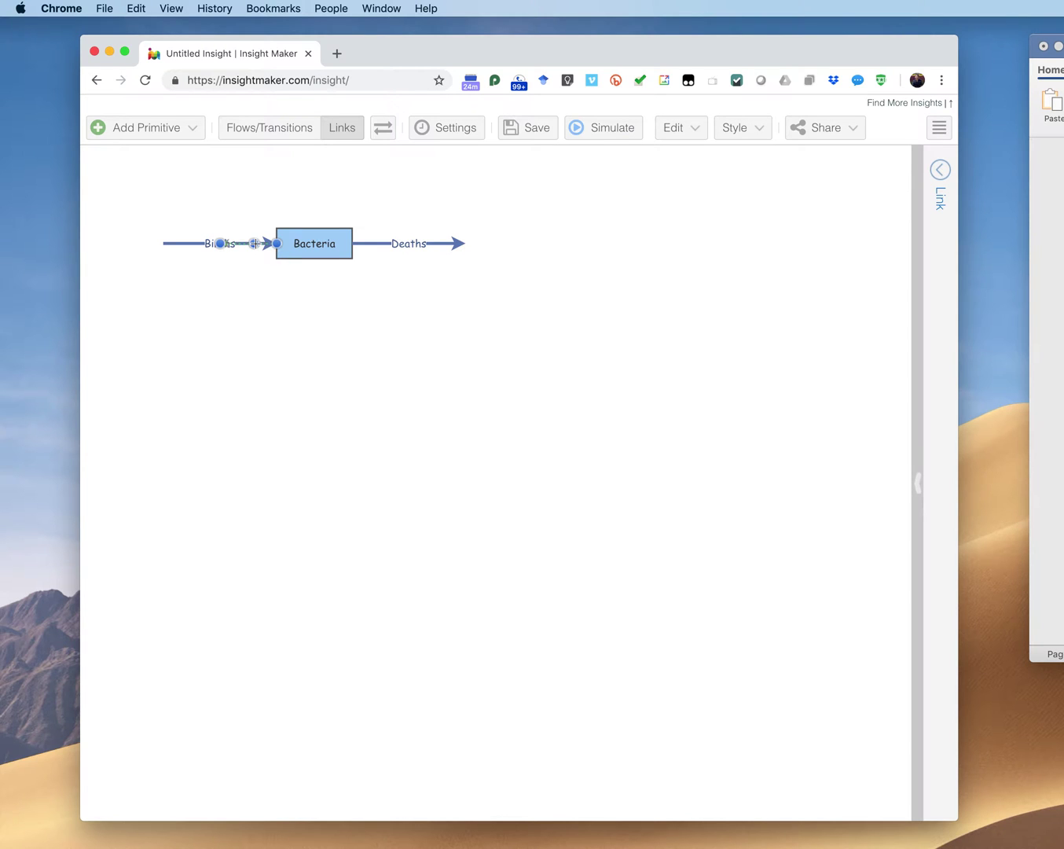
pyautogui.moveTo(254, 242); pyautogui.dragTo(254, 160)
# Step: Link Bacteria to the Deaths flow and curve that link upward too
pyautogui.click(350, 134)
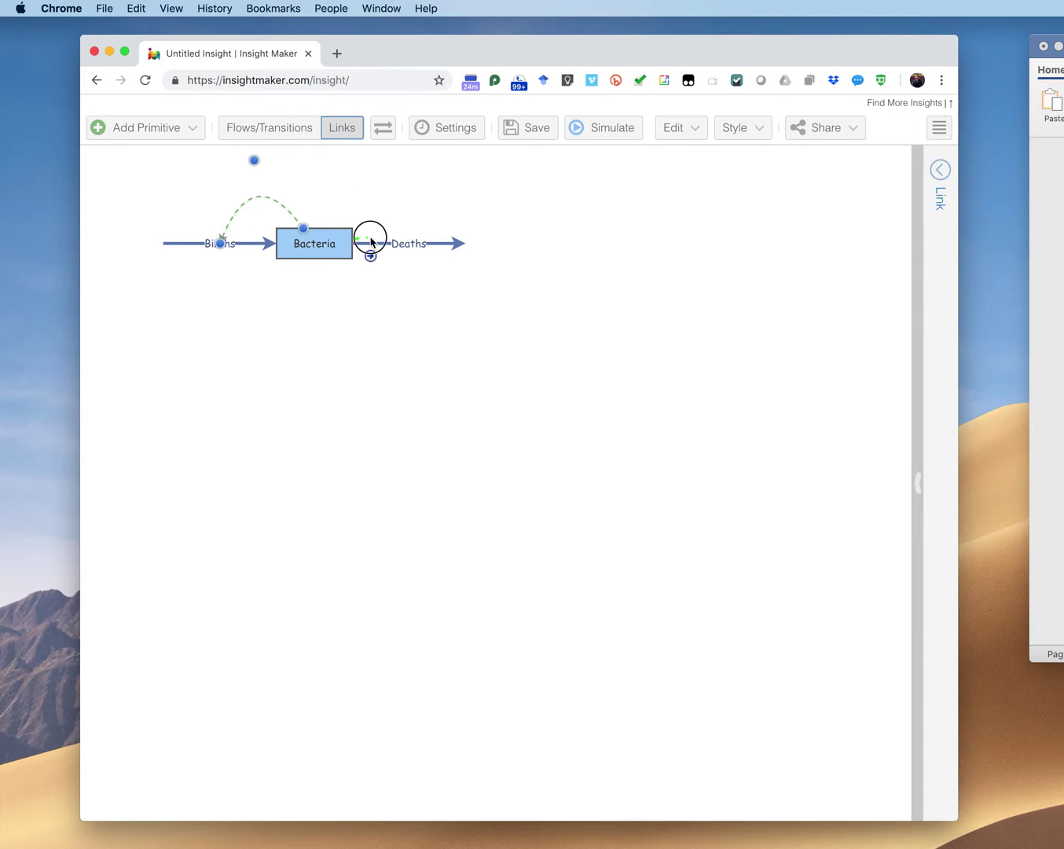
pyautogui.moveTo(404, 239); pyautogui.dragTo(404, 239)
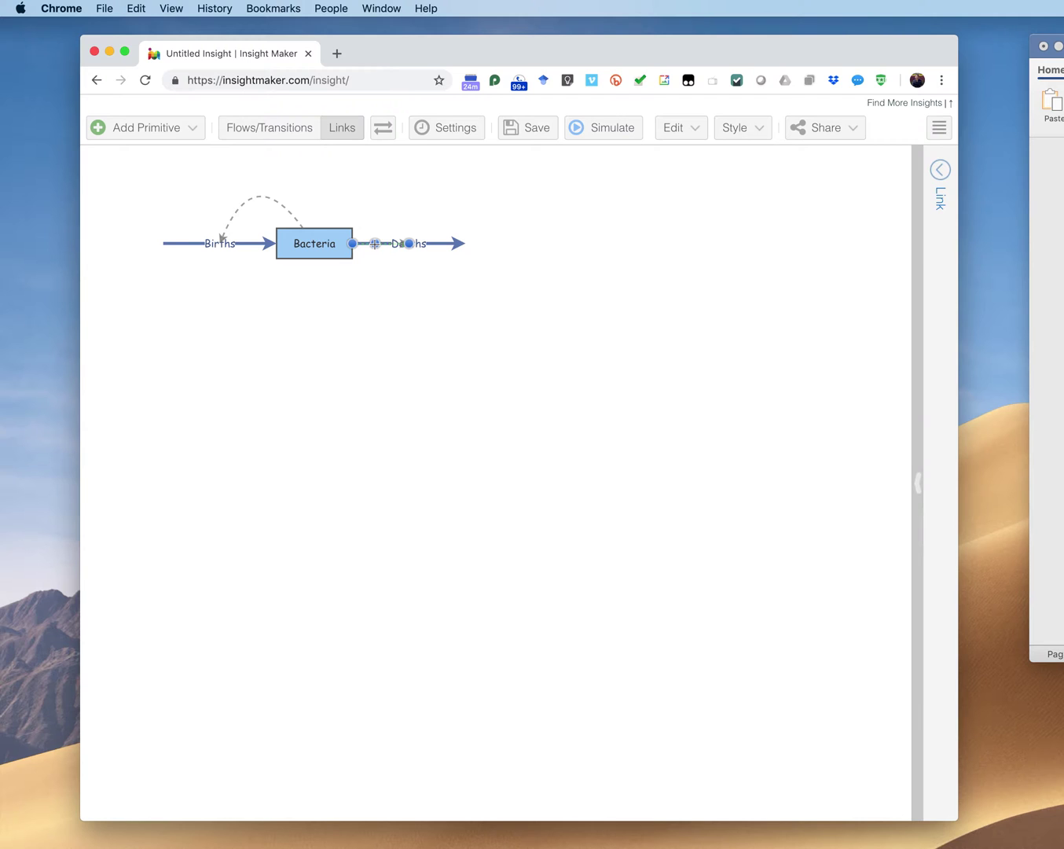
pyautogui.moveTo(375, 243); pyautogui.dragTo(391, 152)
pyautogui.click(196, 133)
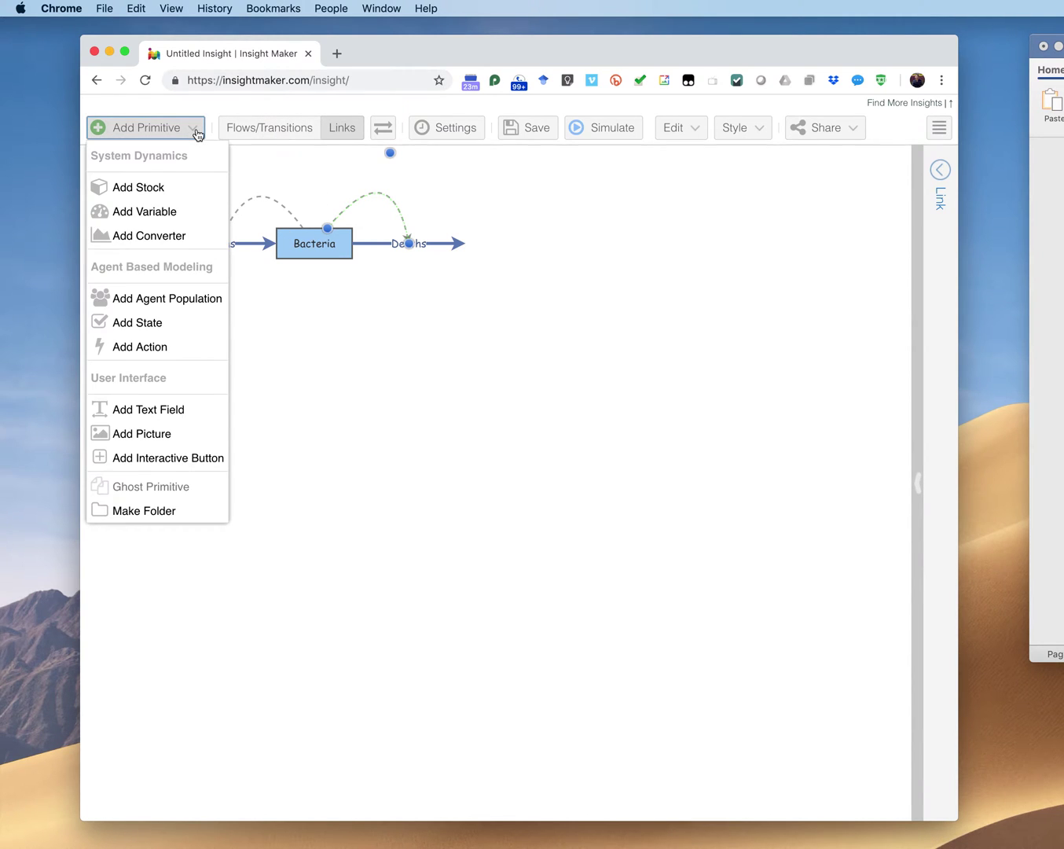
# Step: Add a variable below Births named 'Average Time Until Reproduction'
pyautogui.click(136, 211)
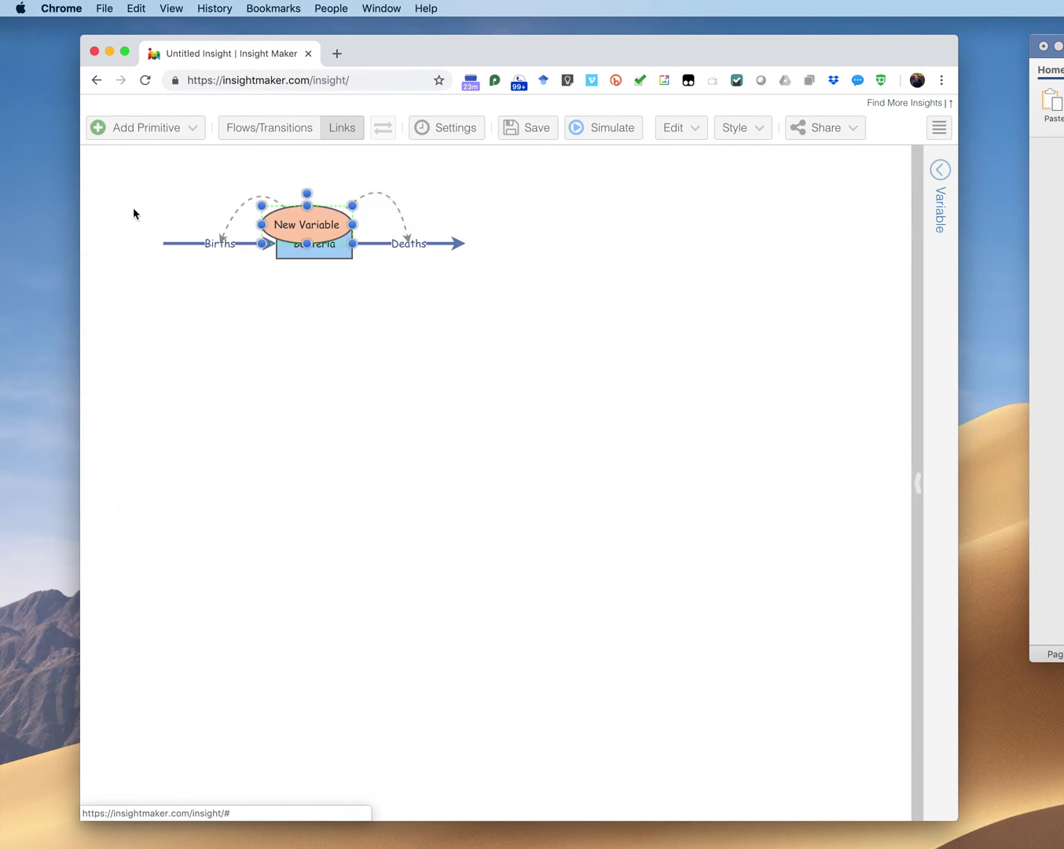
pyautogui.moveTo(294, 266); pyautogui.dragTo(188, 346)
pyautogui.rightClick(187, 346)
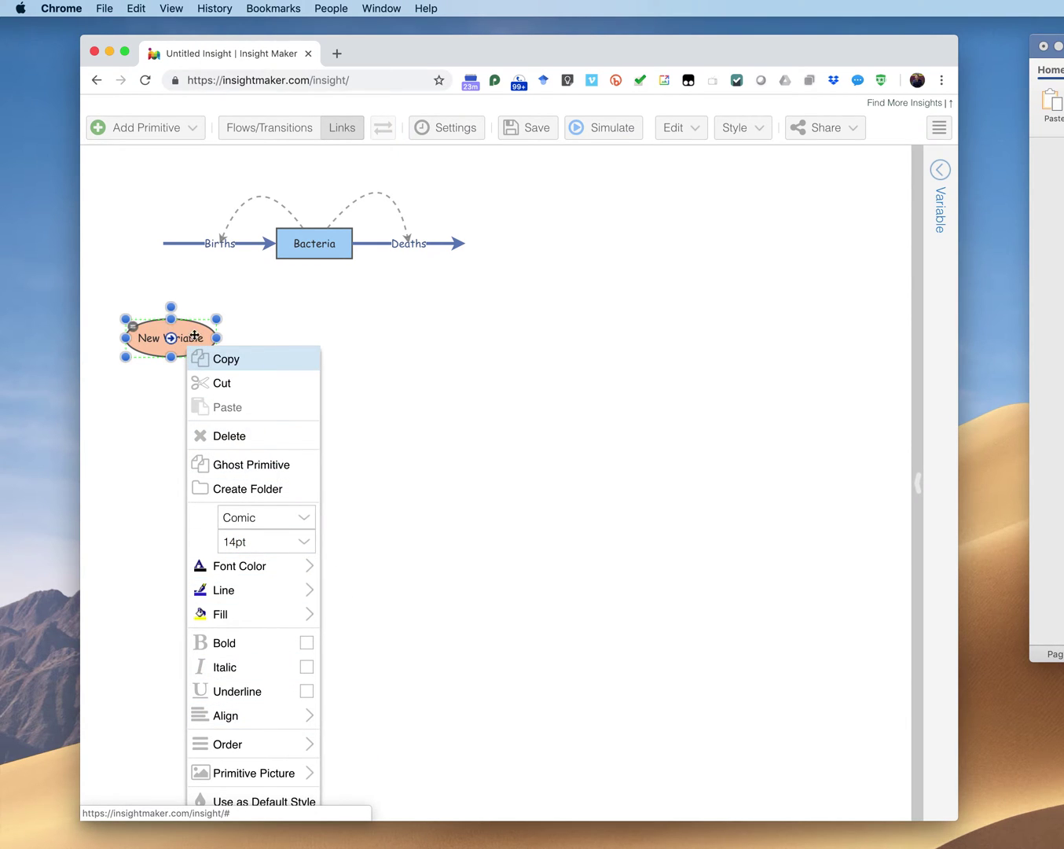
pyautogui.click(190, 330)
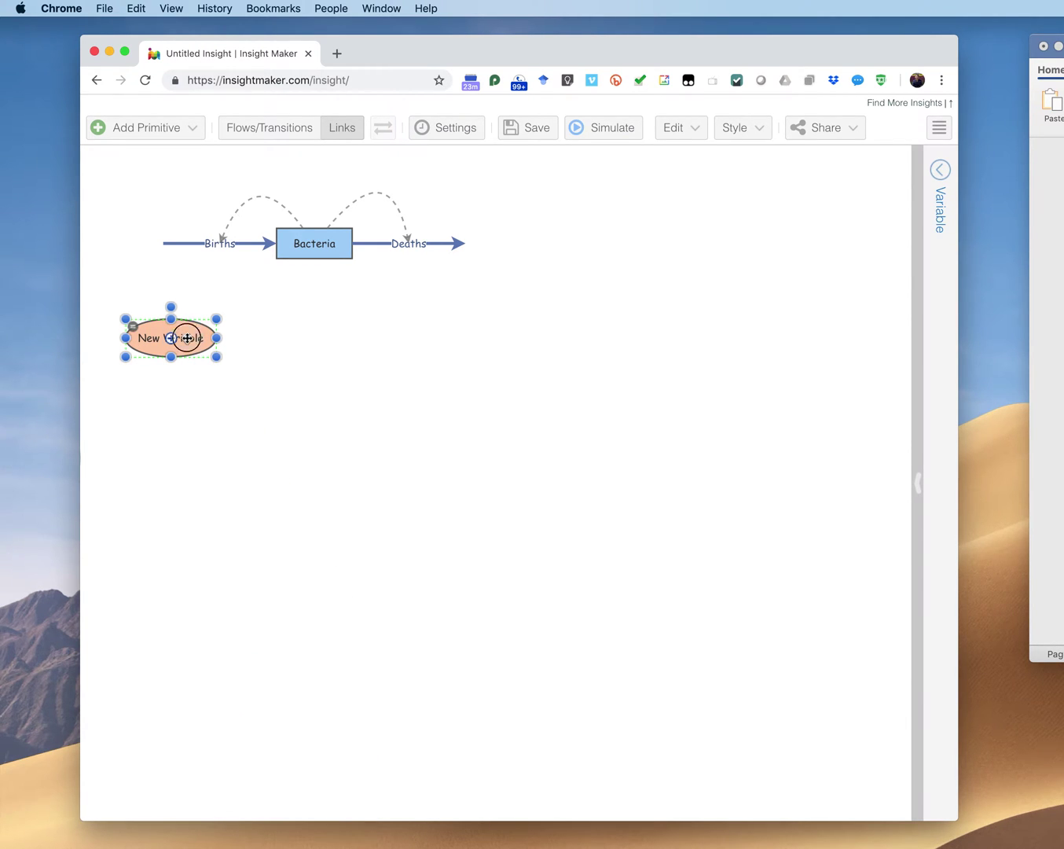
pyautogui.doubleClick(188, 338)
pyautogui.write('Average Time Unti')
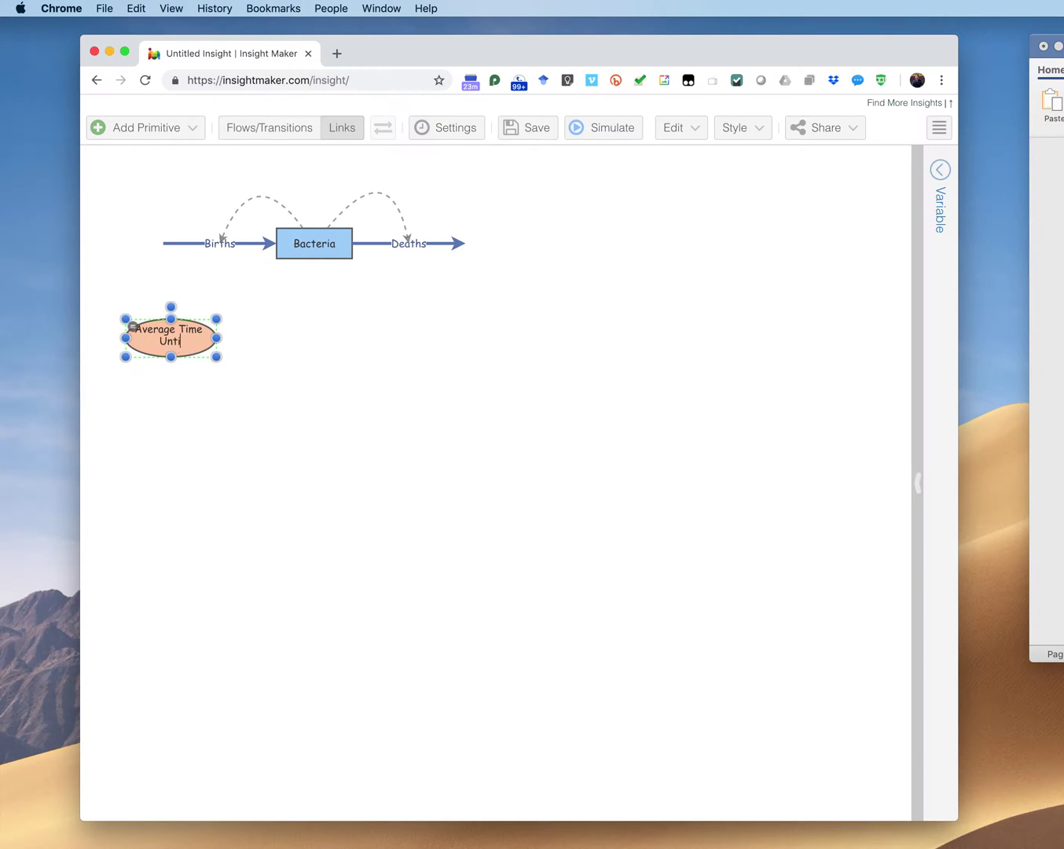
pyautogui.write('l Reproduction')
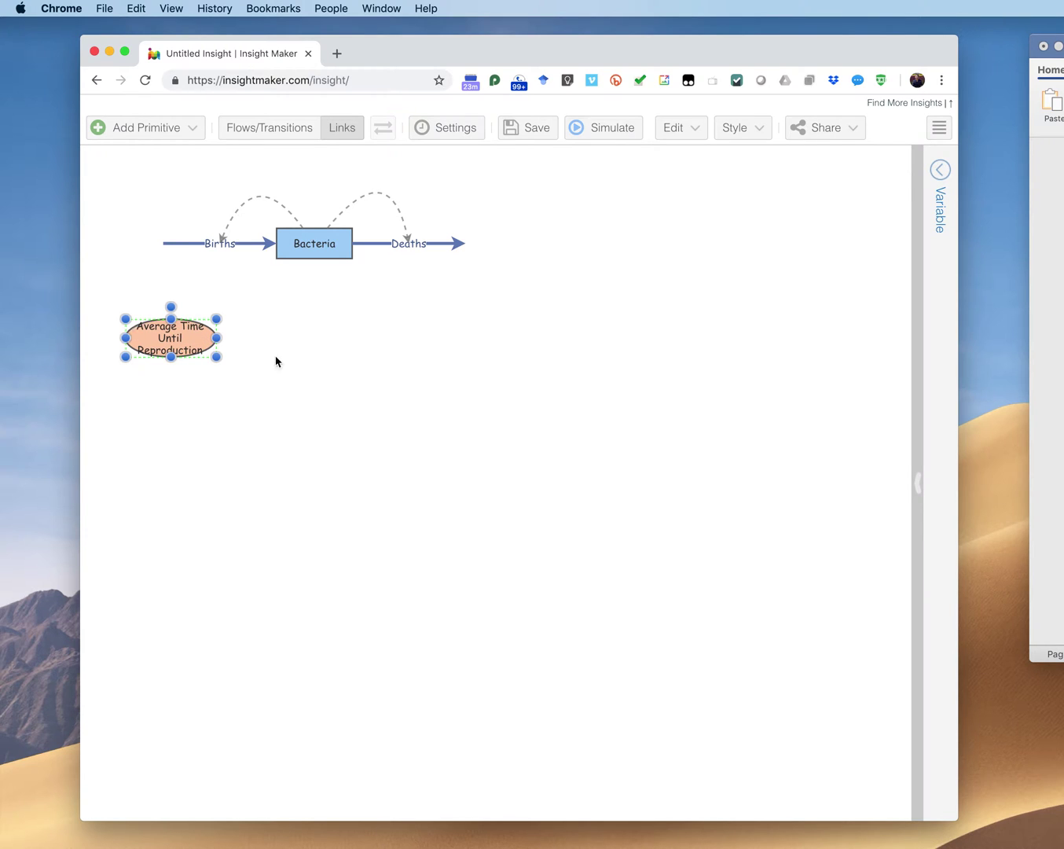
pyautogui.press('Return')
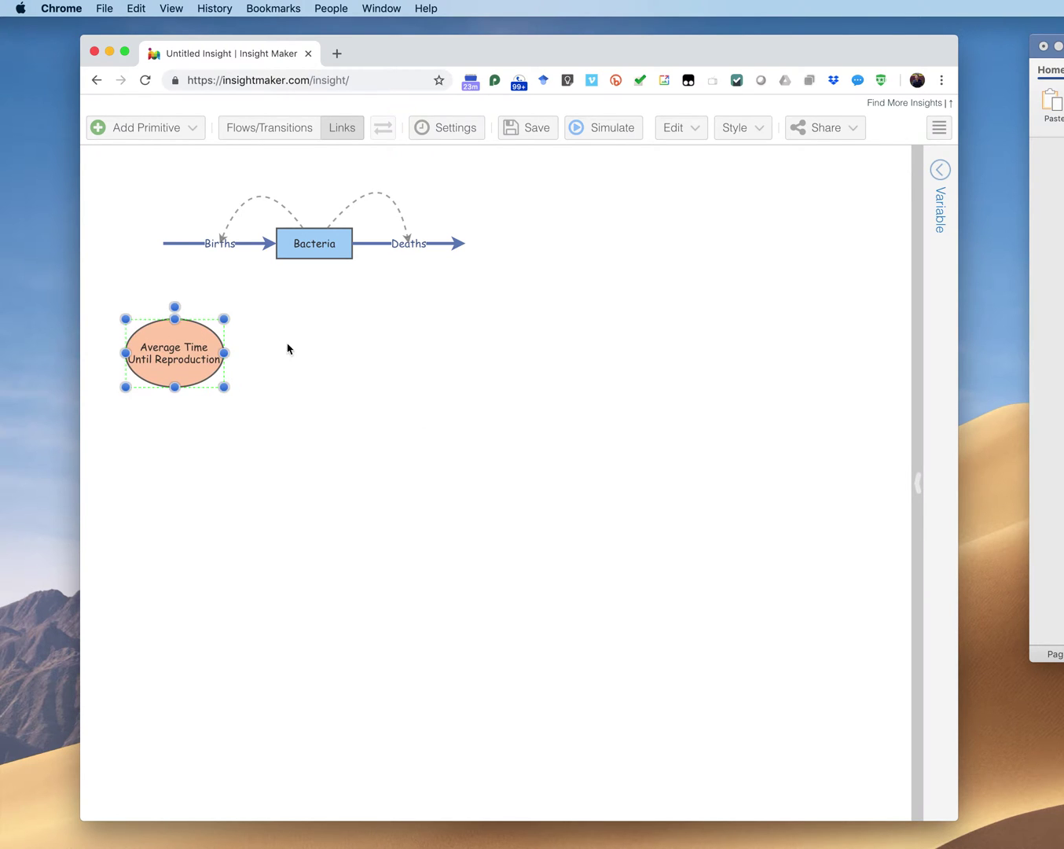
# Step: Add a second variable below right of Bacteria named 'Average Lifetime'
pyautogui.click(170, 125)
pyautogui.click(172, 213)
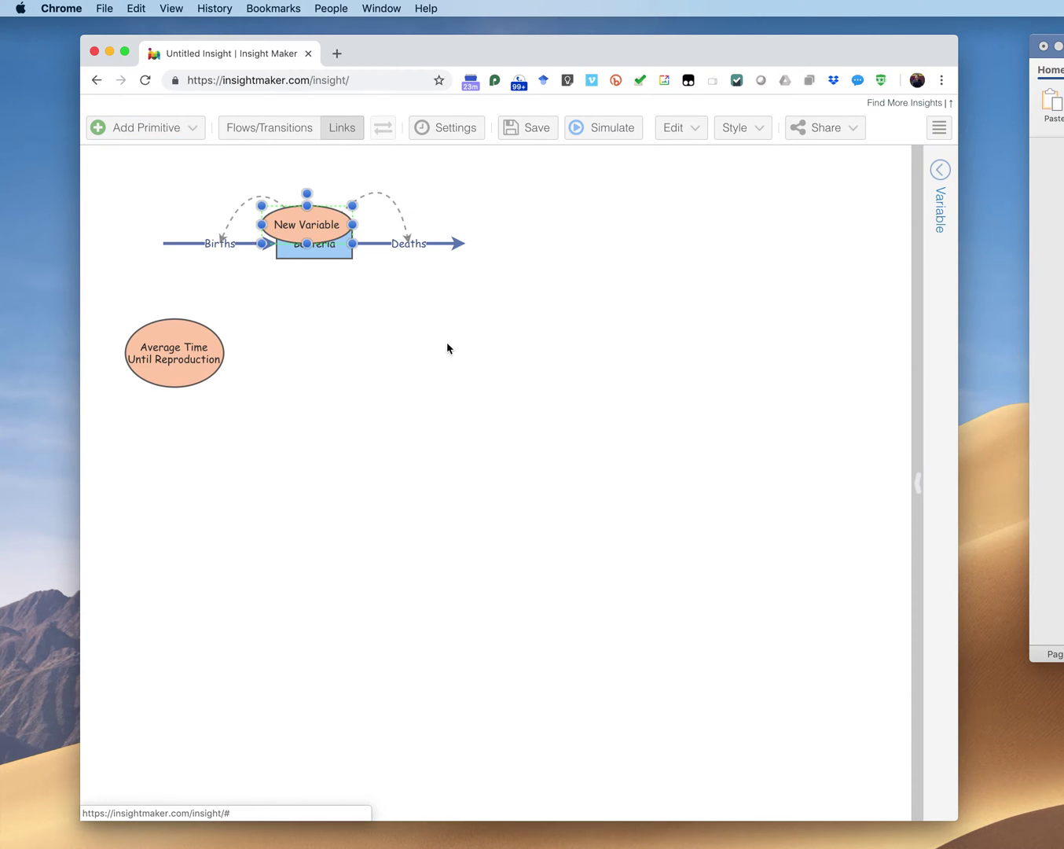
pyautogui.moveTo(309, 227); pyautogui.dragTo(453, 359)
pyautogui.doubleClick(452, 354)
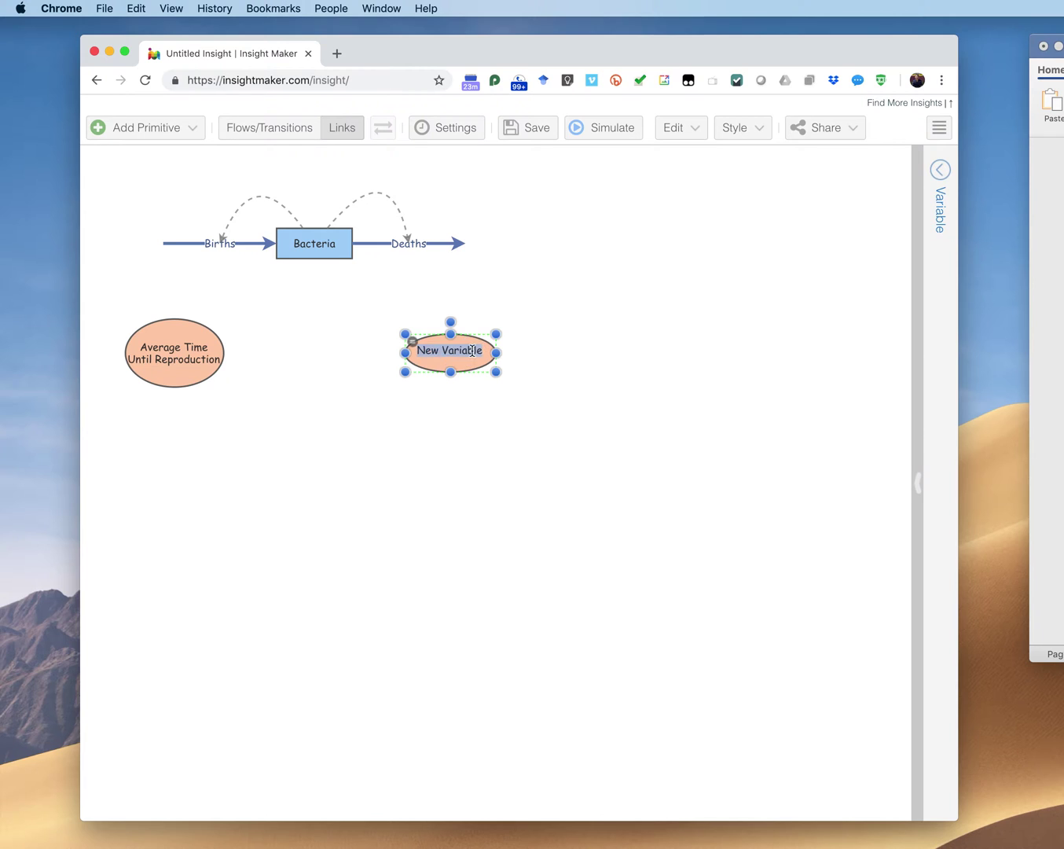
pyautogui.write('Average LIfetime')
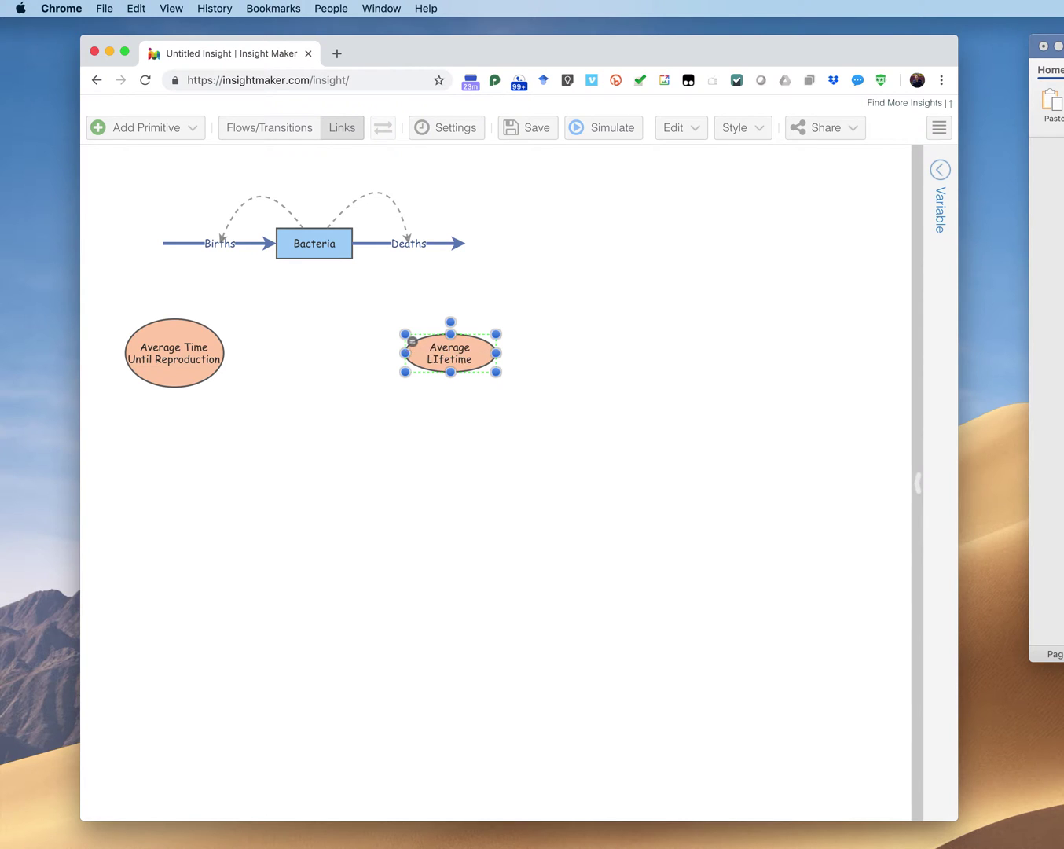
pyautogui.doubleClick(439, 361)
pyautogui.write('Ae')
pyautogui.write('erage Lifetime')
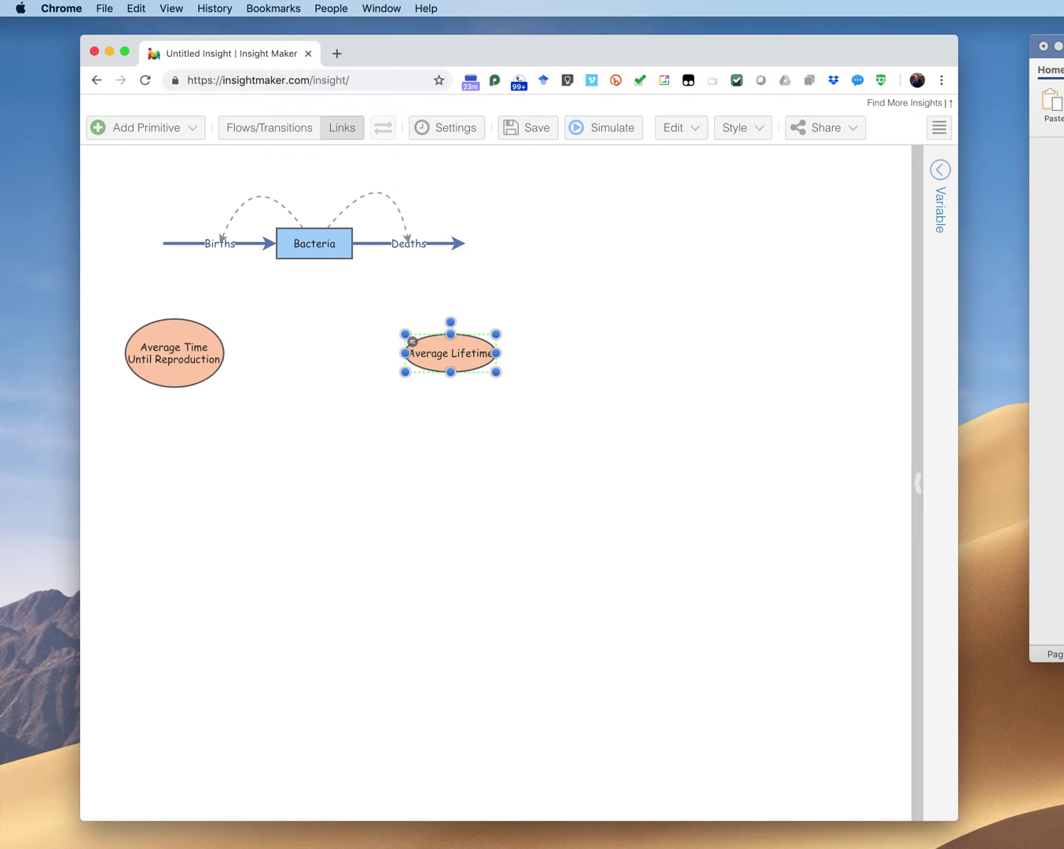
pyautogui.moveTo(459, 358); pyautogui.dragTo(382, 394)
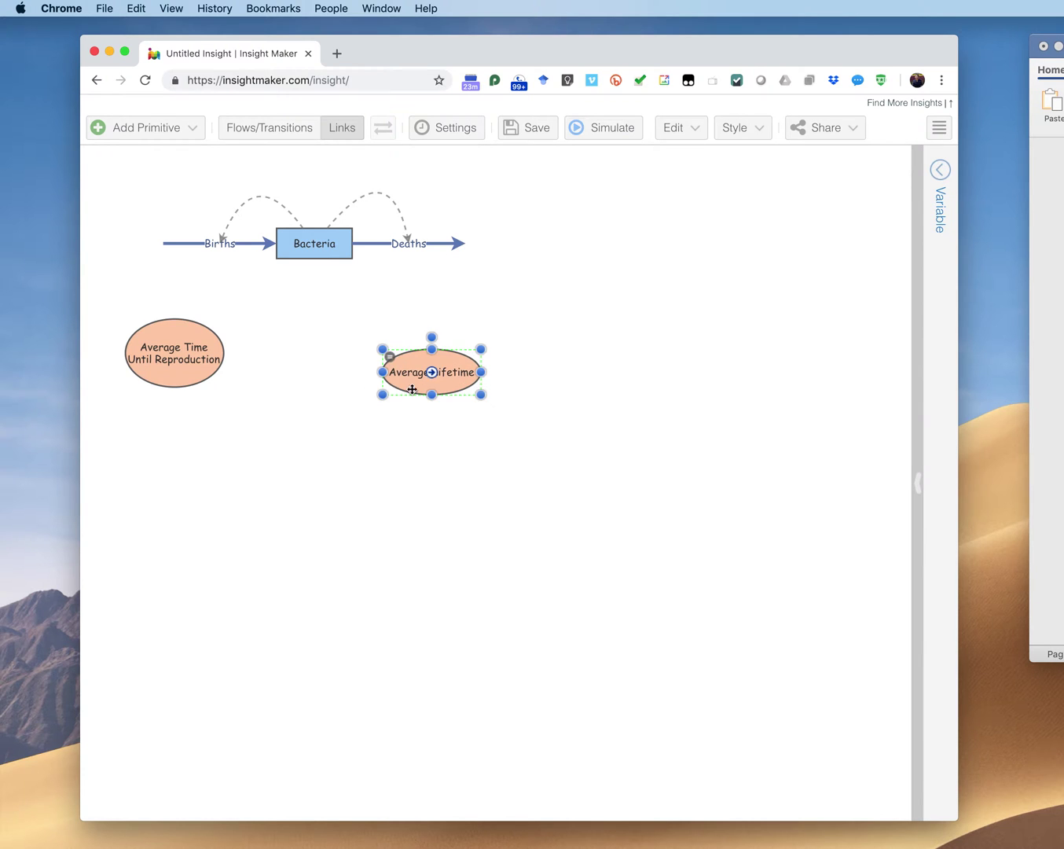
# Step: Draw links from Average Lifetime into Deaths and from Average Time Until Reproduction into Births
pyautogui.moveTo(457, 387); pyautogui.dragTo(468, 360)
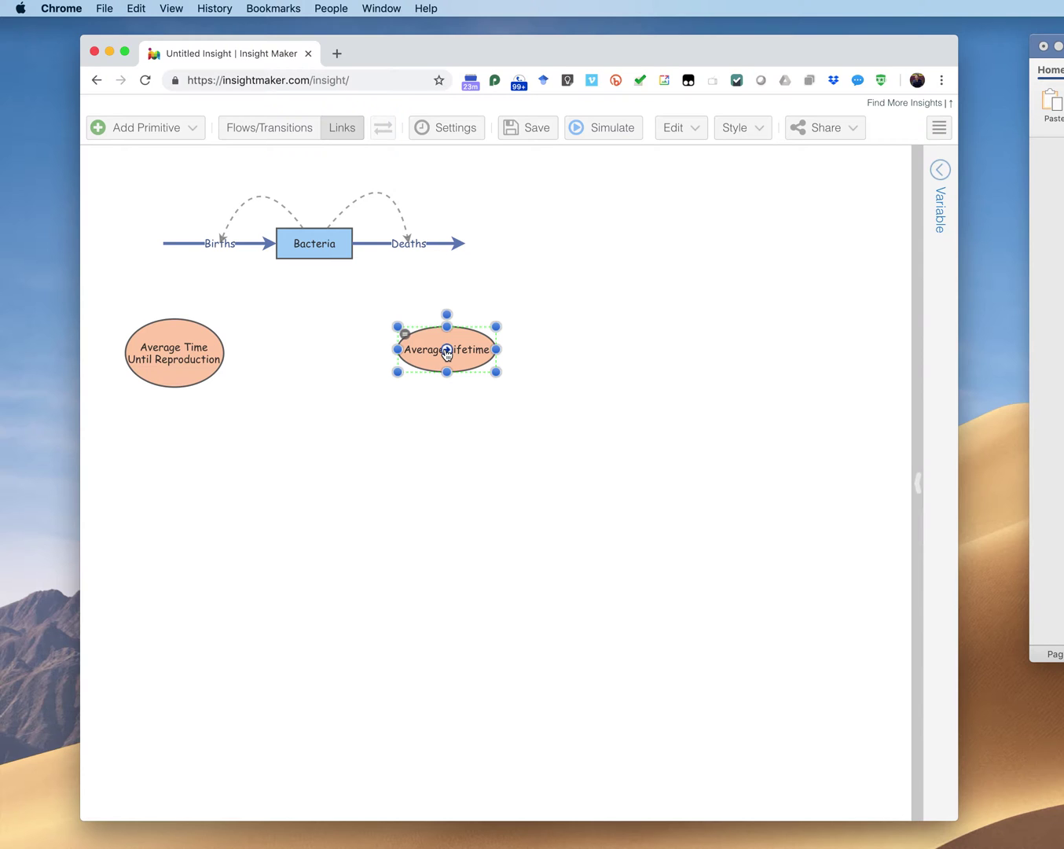
pyautogui.moveTo(448, 352); pyautogui.dragTo(417, 246)
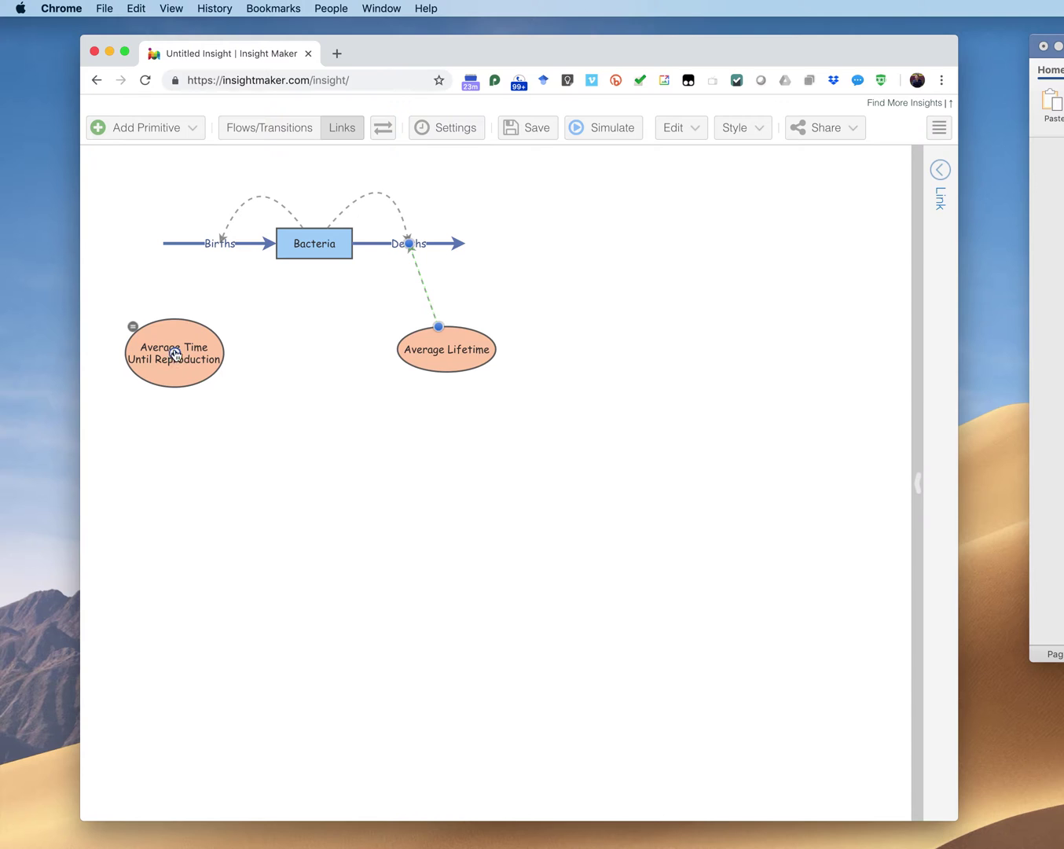
pyautogui.moveTo(176, 355); pyautogui.dragTo(220, 244)
# Step: Reopen the side panel and inspect the Bacteria, Average Lifetime and Average Time Until Reproduction properties
pyautogui.click(920, 489)
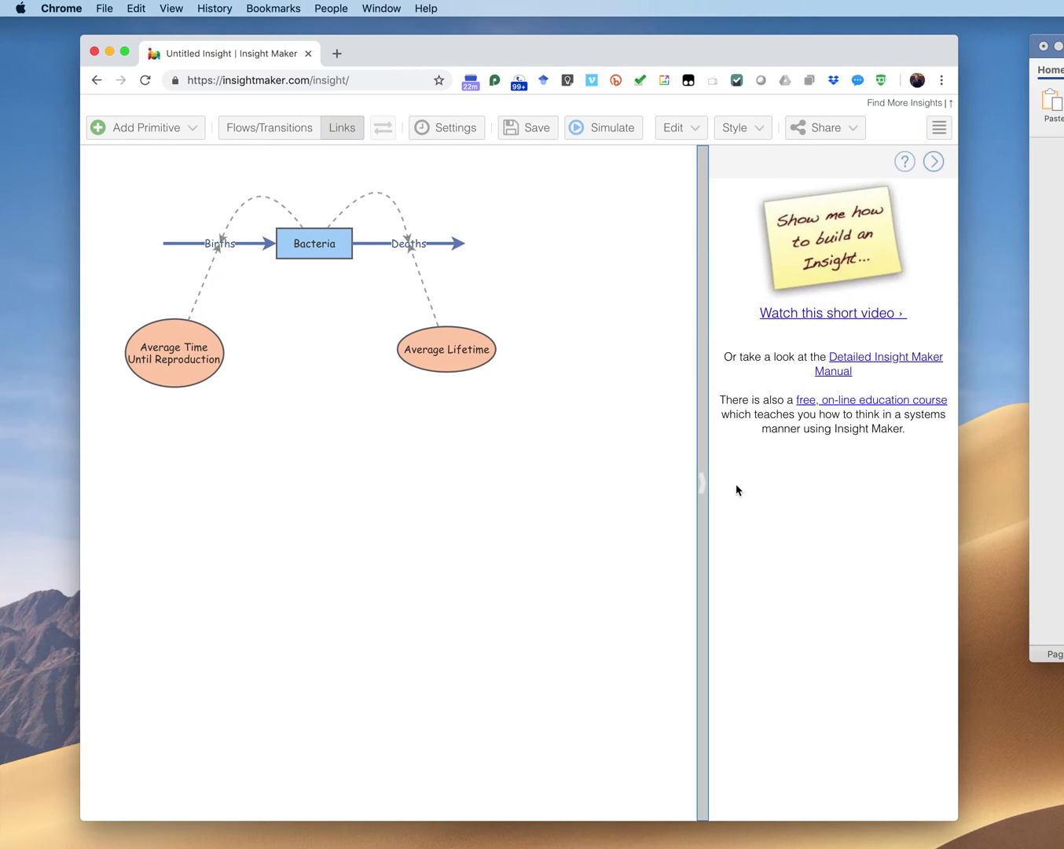
pyautogui.click(703, 485)
pyautogui.click(920, 487)
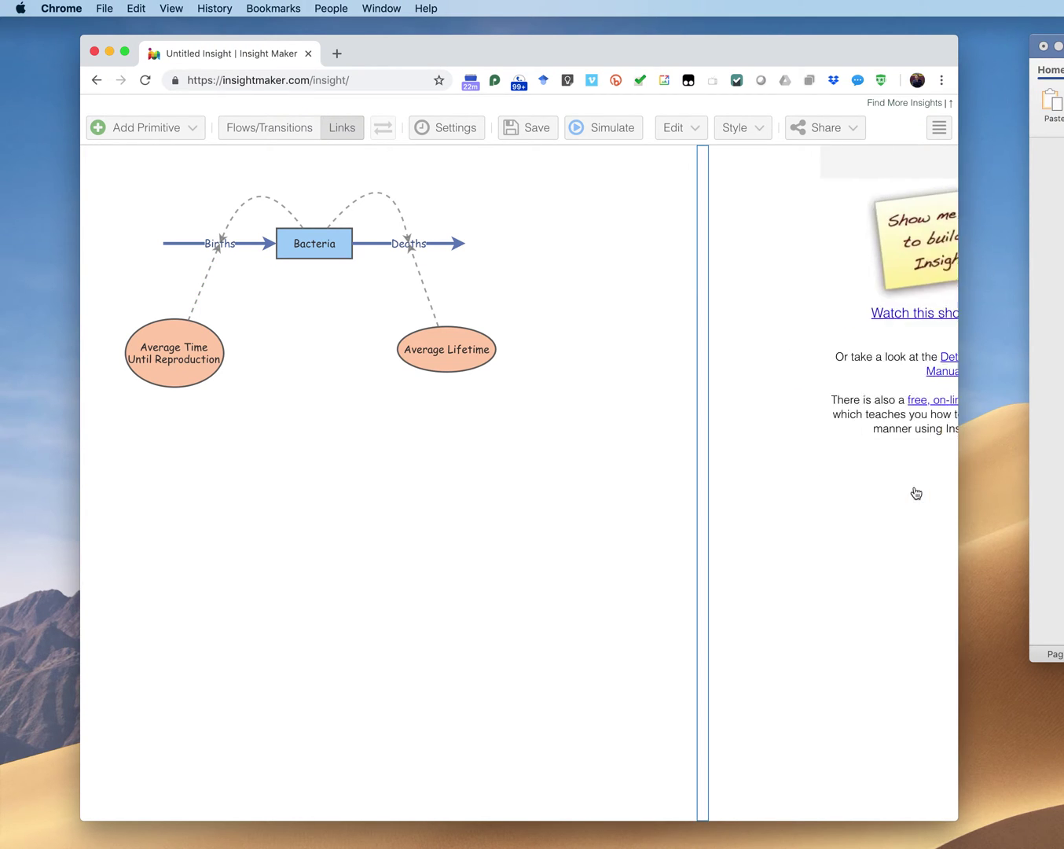
pyautogui.click(346, 254)
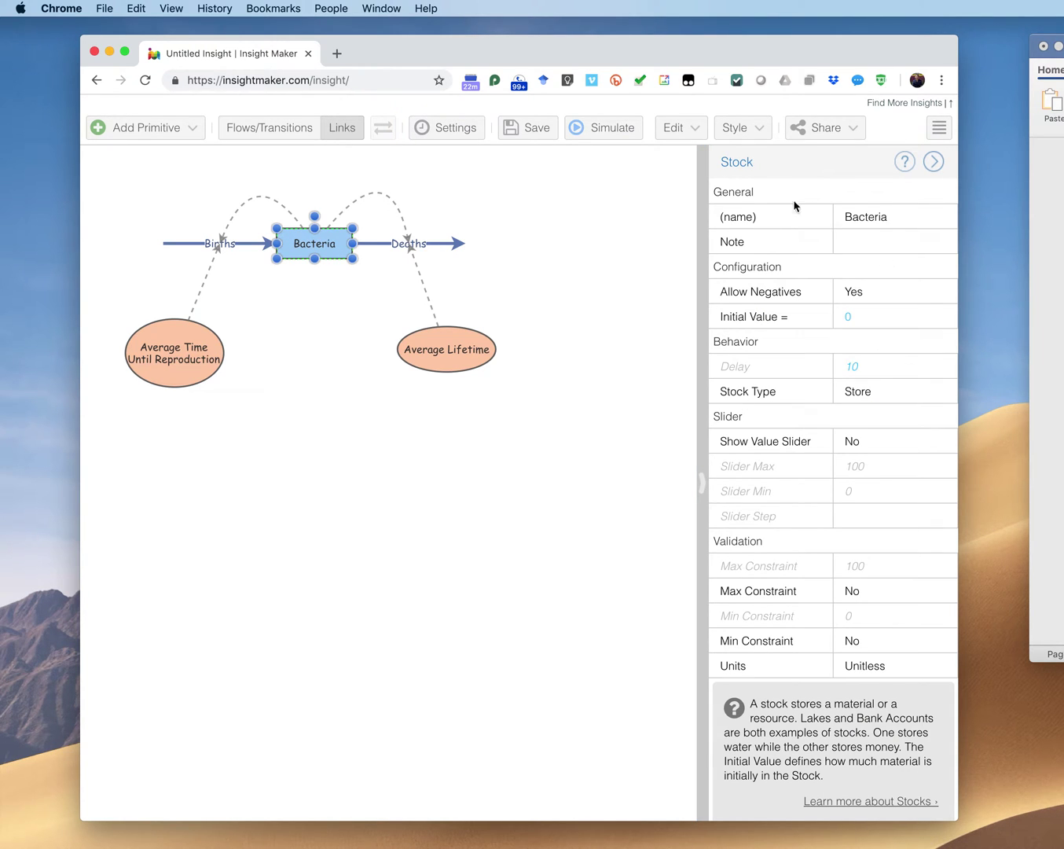
pyautogui.moveTo(493, 348)
pyautogui.click(453, 334)
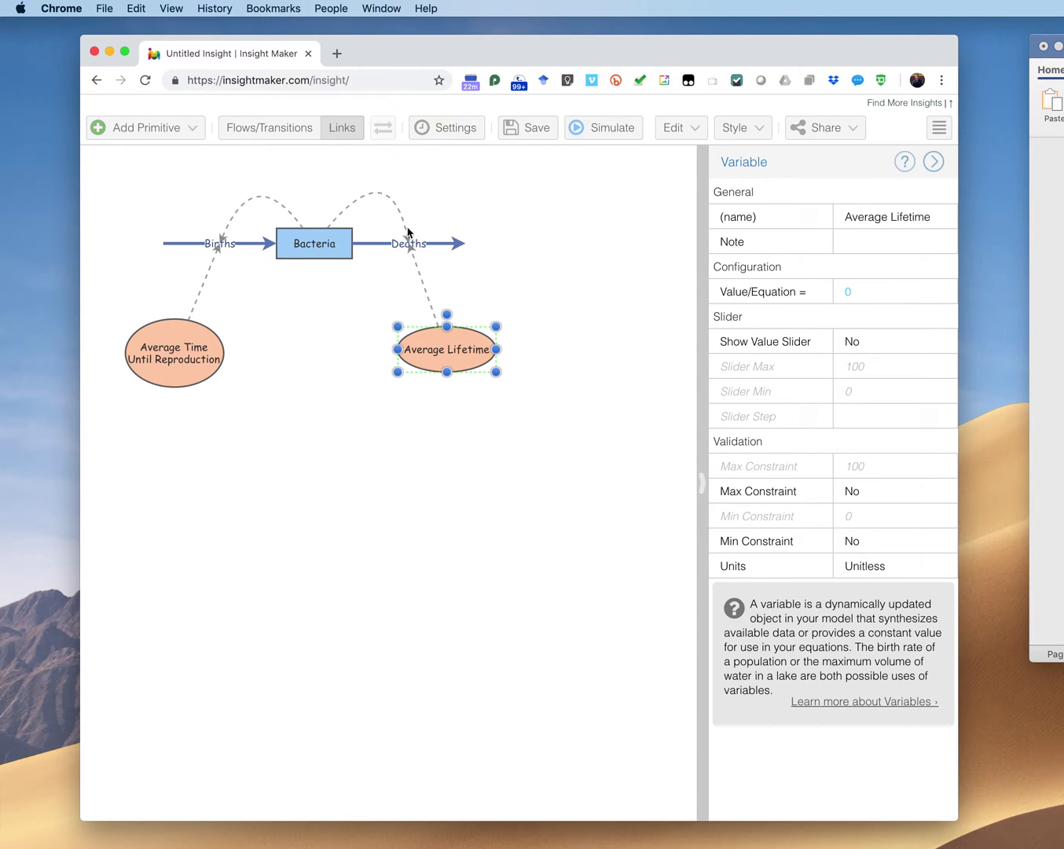
pyautogui.click(198, 334)
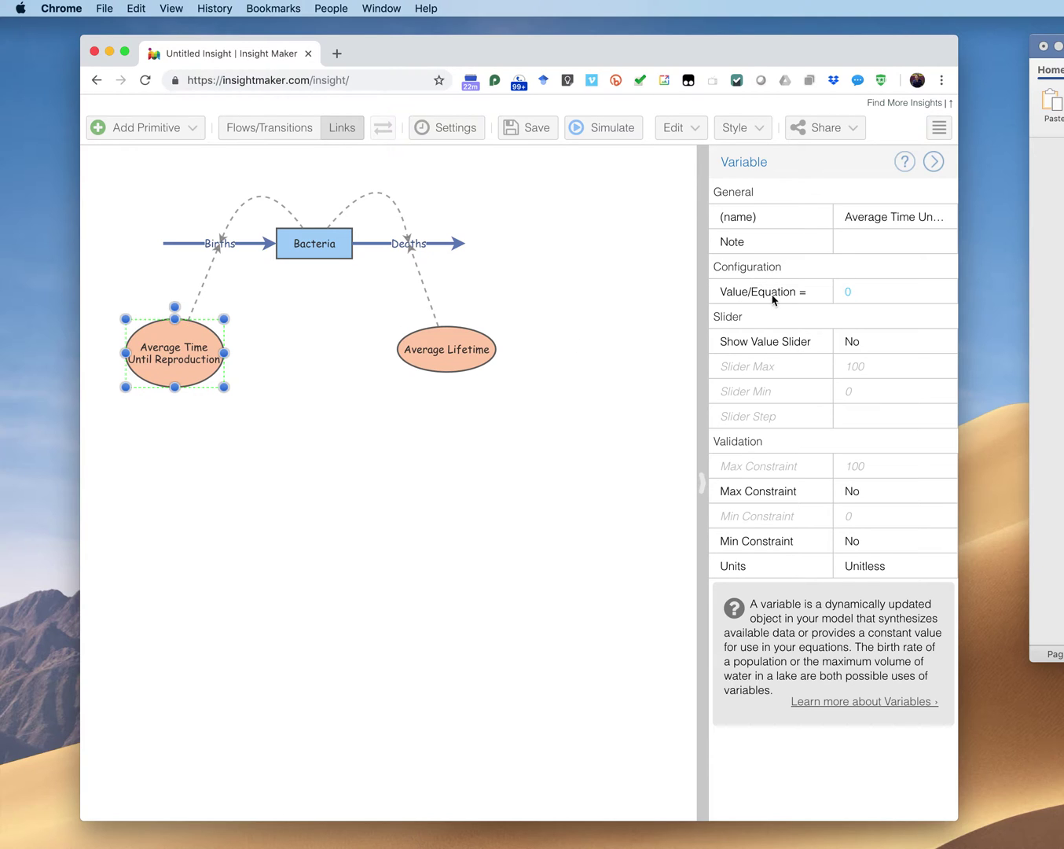
# Step: Enter 0.75 as the Average Time Until Reproduction value and confirm it
pyautogui.click(860, 295)
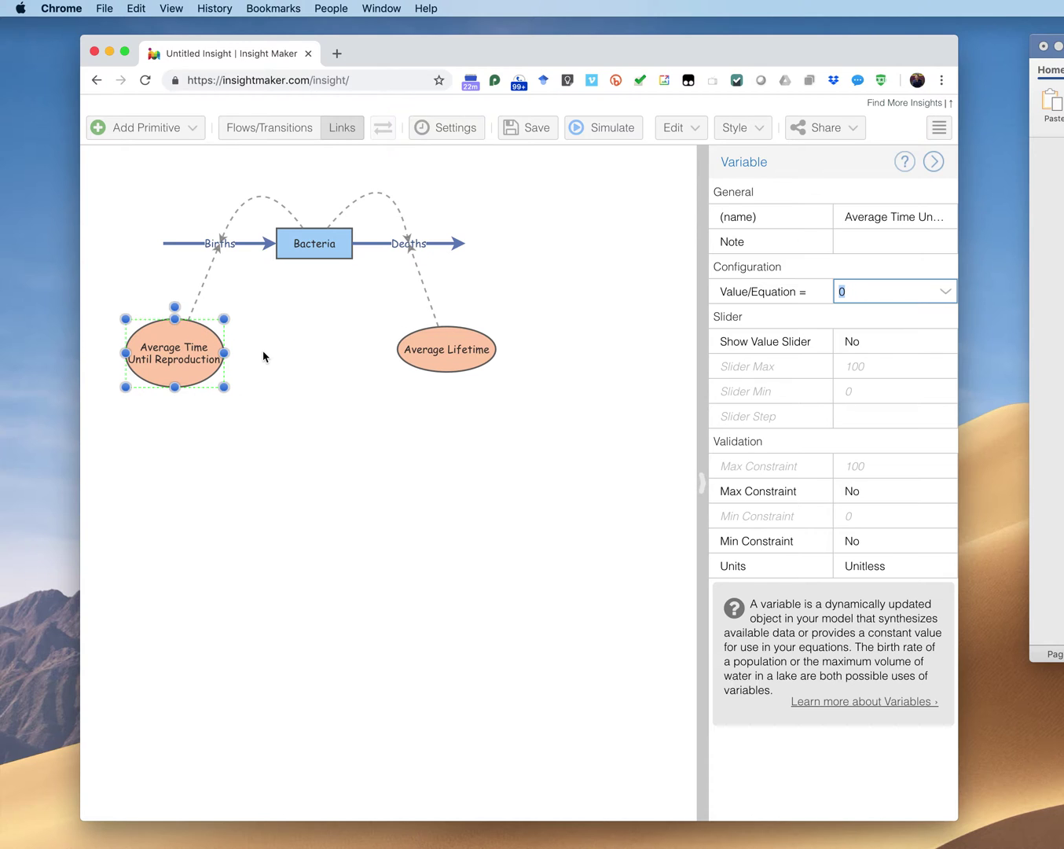
pyautogui.press('Right')
pyautogui.click(361, 438)
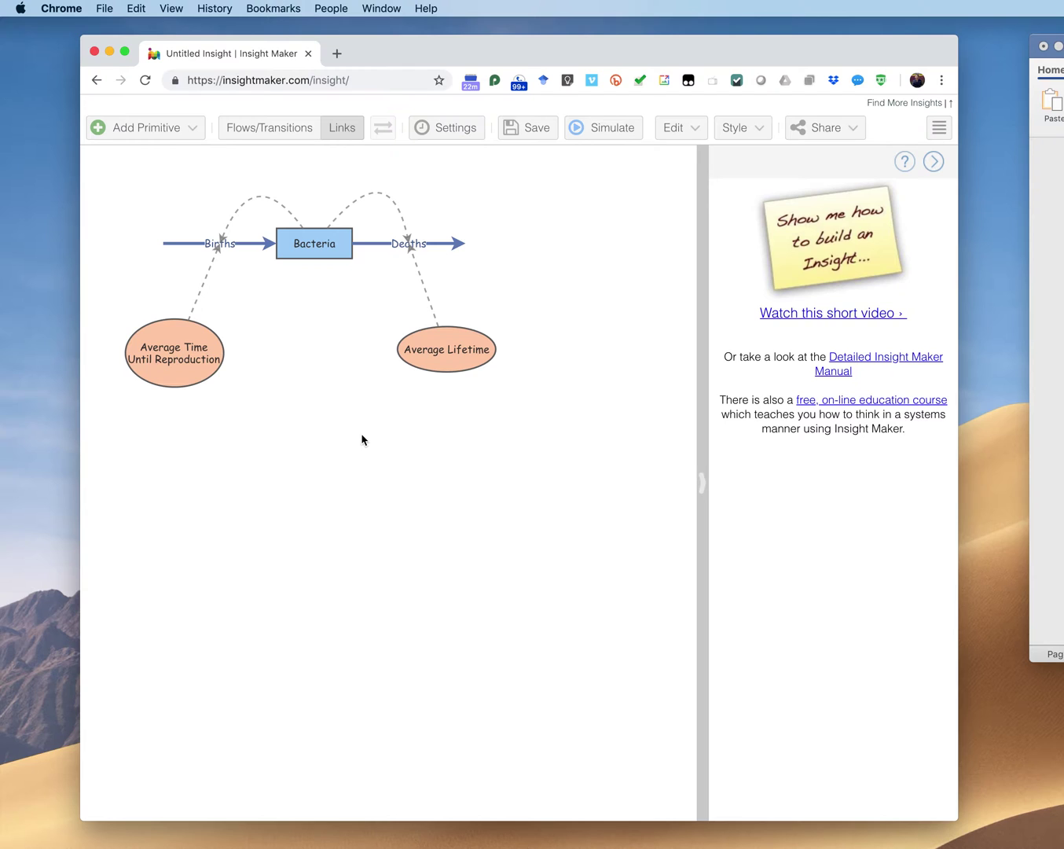
pyautogui.click(183, 378)
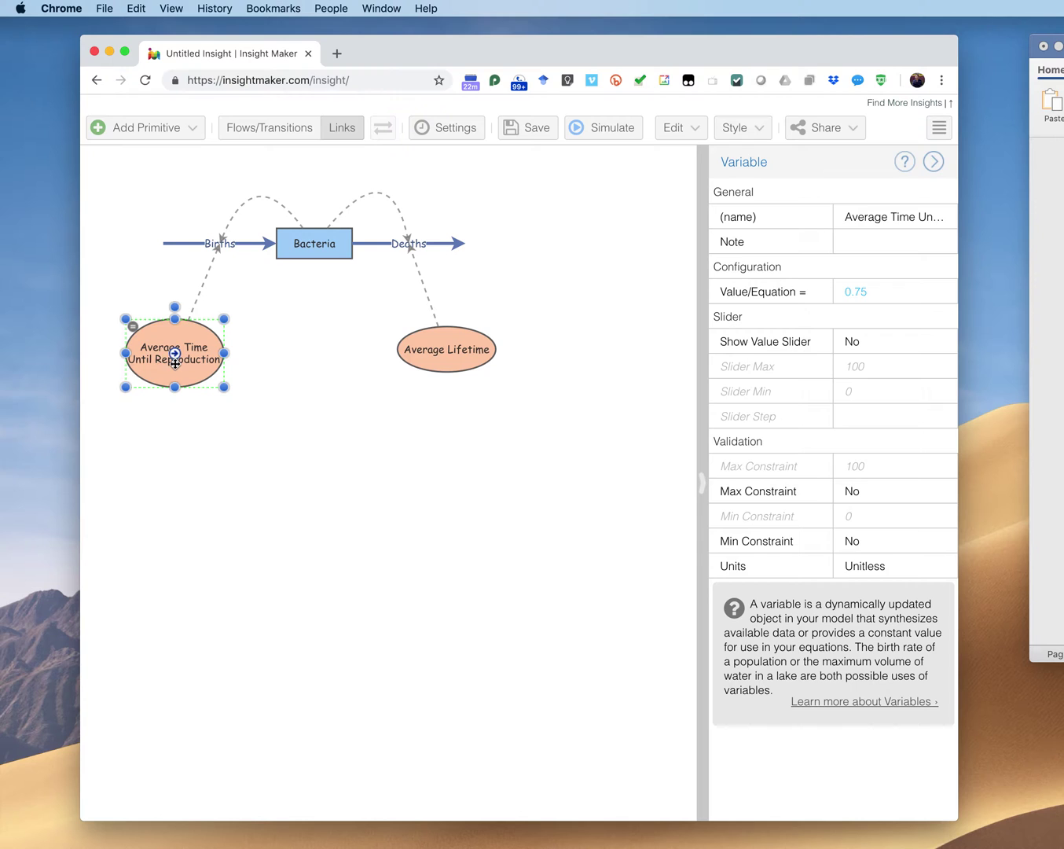
# Step: Confirm Average Time Until Reproduction's 0.75 equation, leaving its units unchanged
pyautogui.click(134, 330)
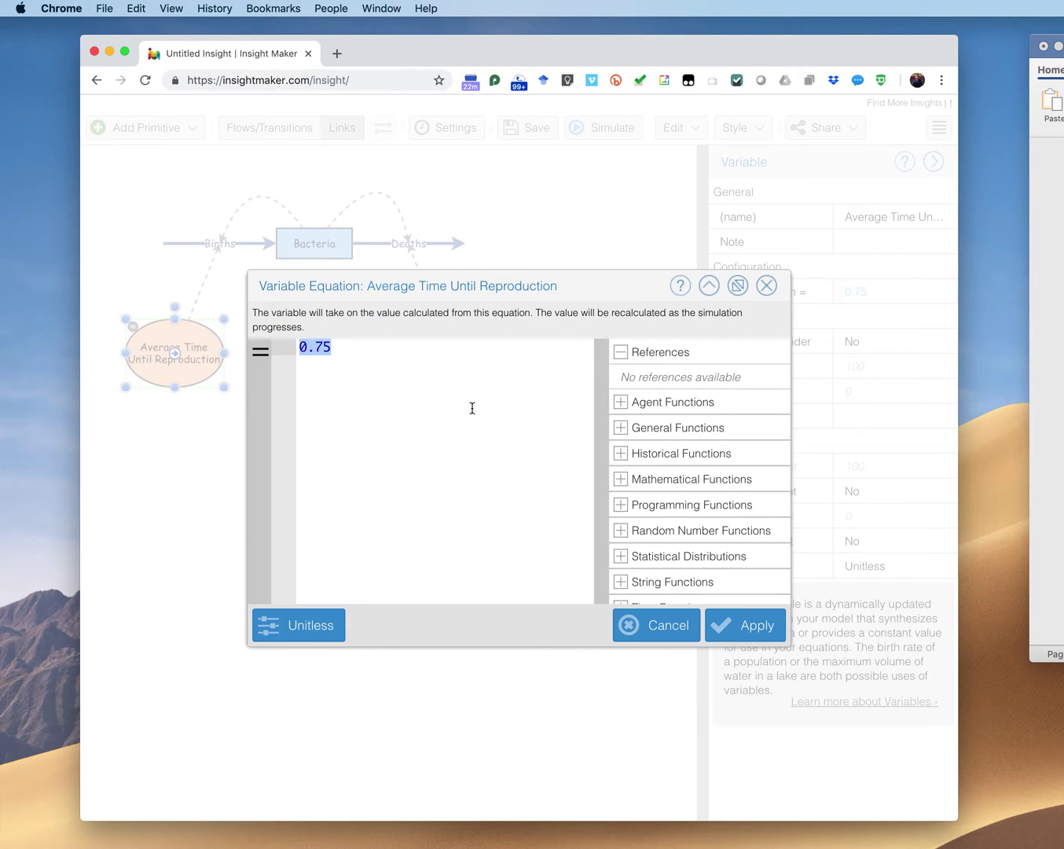
pyautogui.scroll(-3, 667, 458)
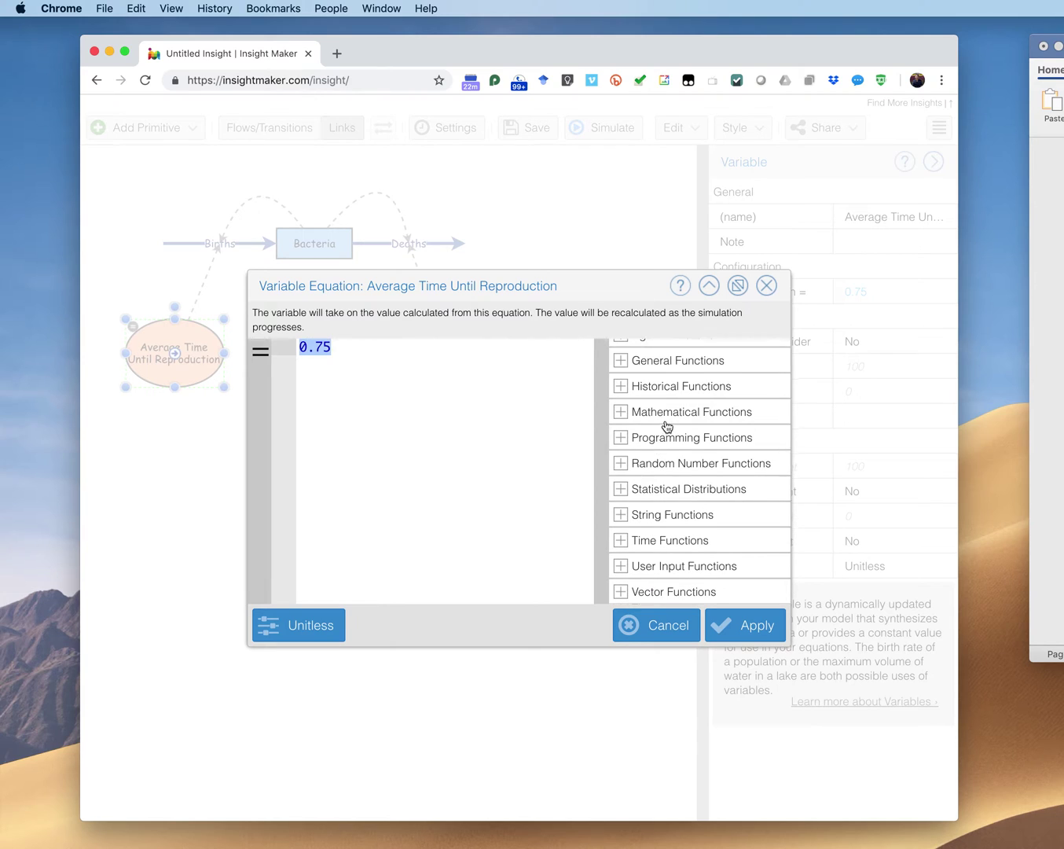
pyautogui.scroll(3, 668, 425)
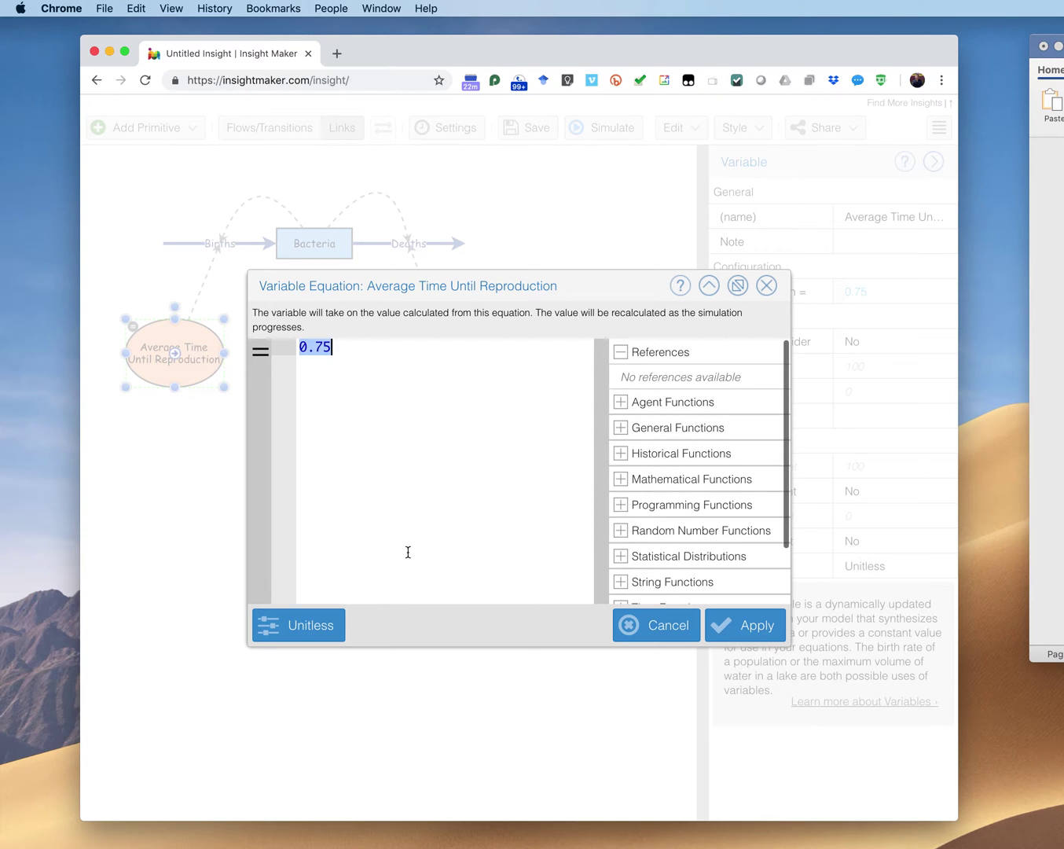
pyautogui.click(325, 630)
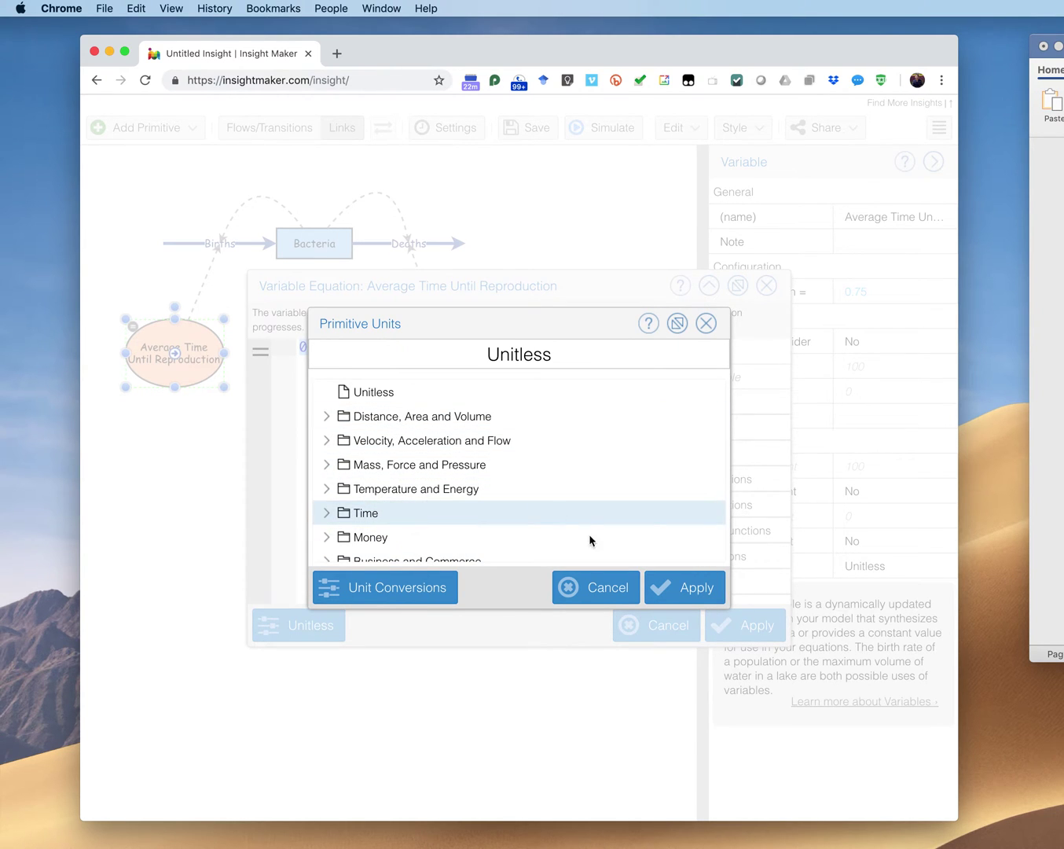
pyautogui.click(610, 585)
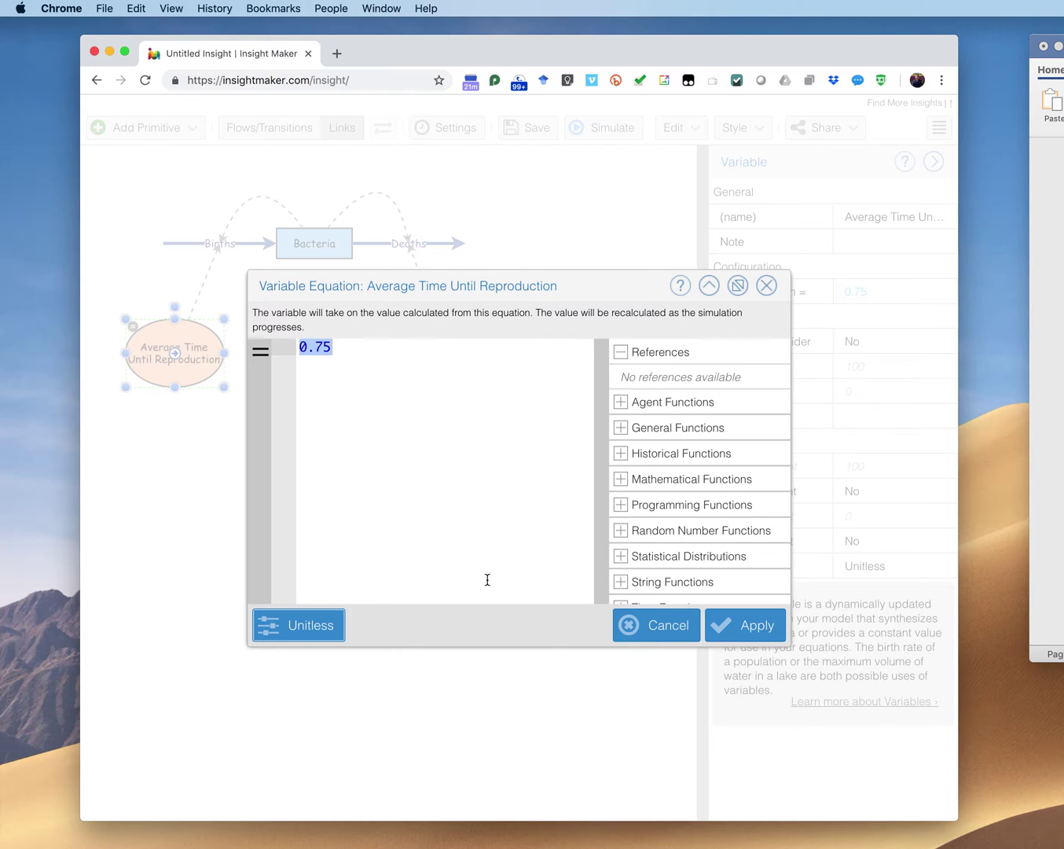
pyautogui.click(720, 624)
# Step: Set the Average Lifetime equation to 3
pyautogui.click(450, 349)
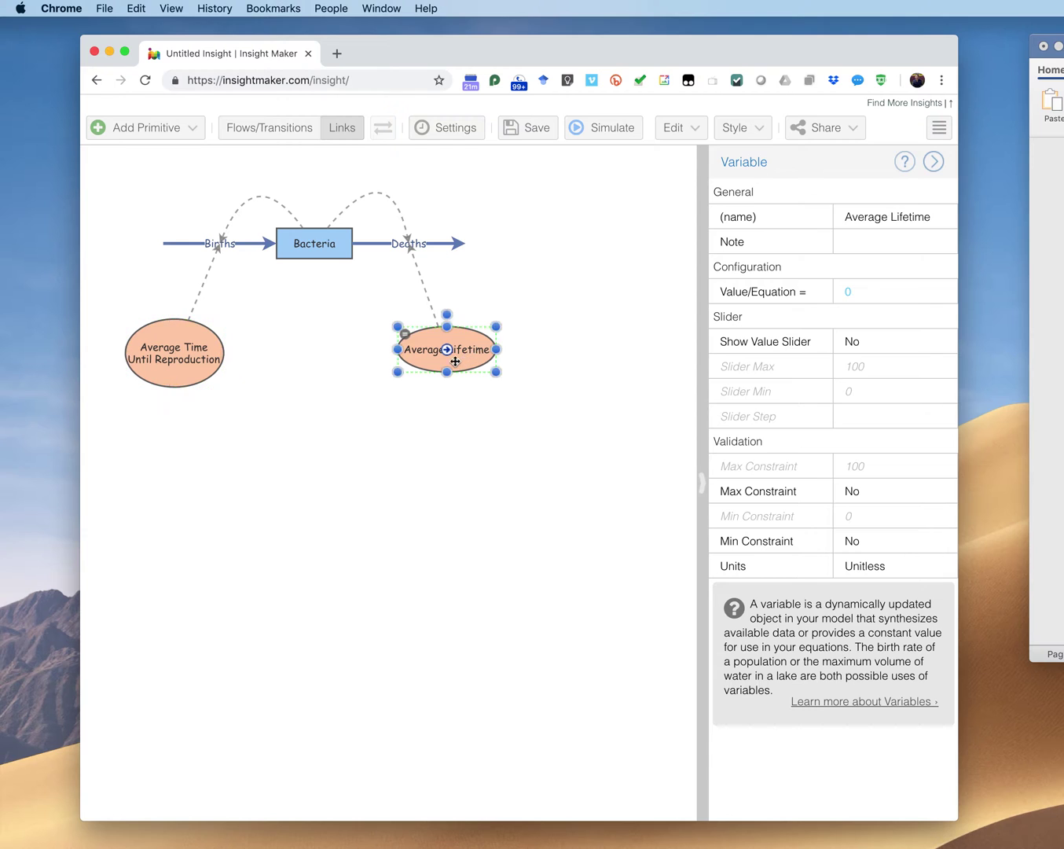
pyautogui.doubleClick(407, 341)
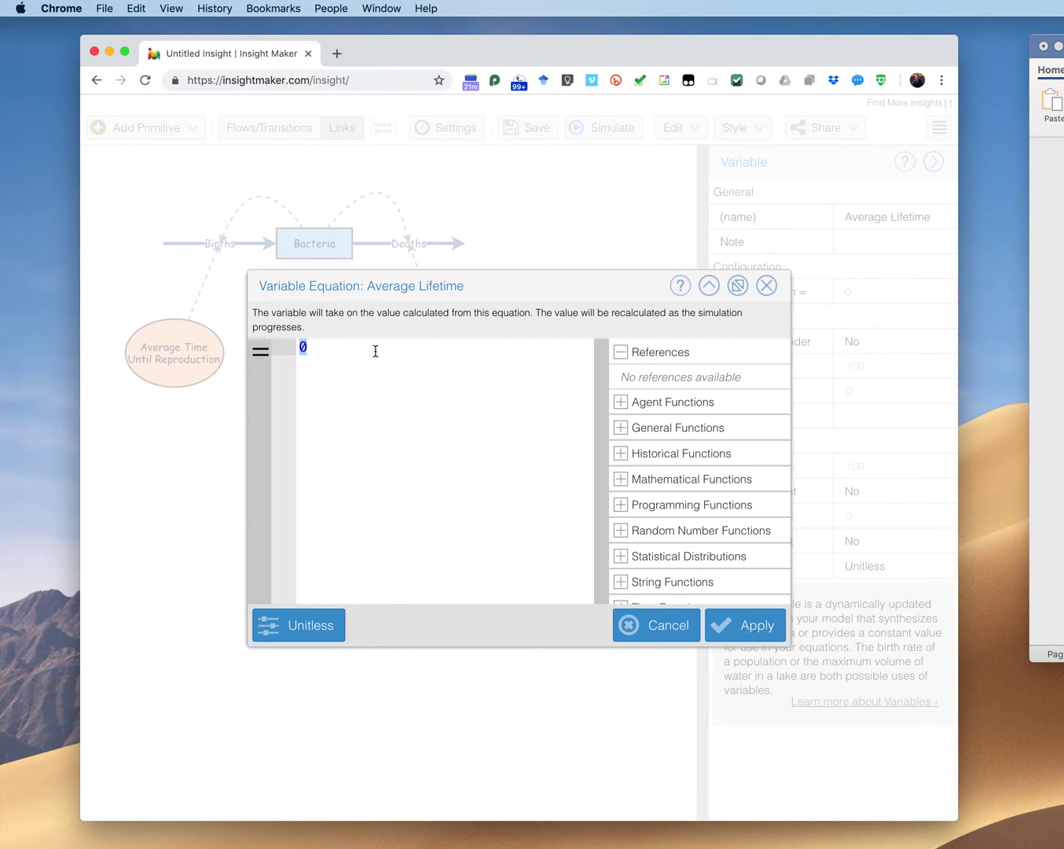
pyautogui.write('3')
pyautogui.click(759, 623)
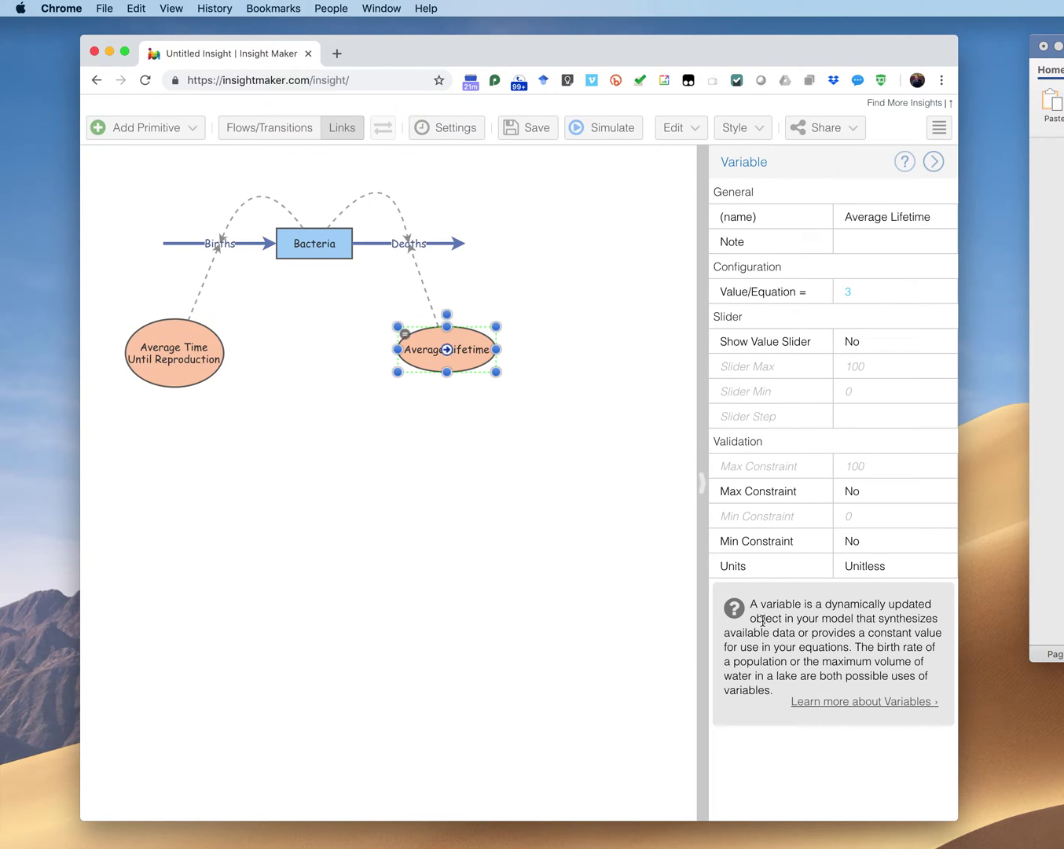
pyautogui.click(231, 244)
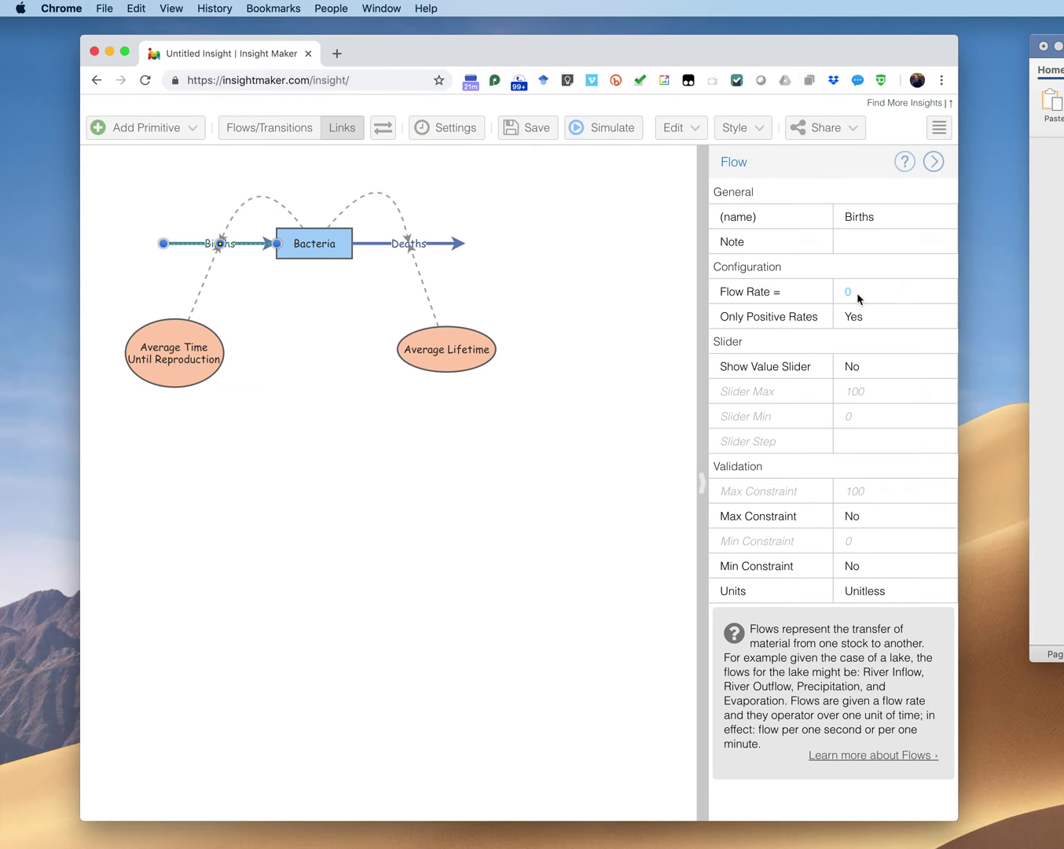
# Step: Set the Births rate to [Bacteria]/[Average Time Until Reproduction] and allow negative rates
pyautogui.doubleClick(172, 250)
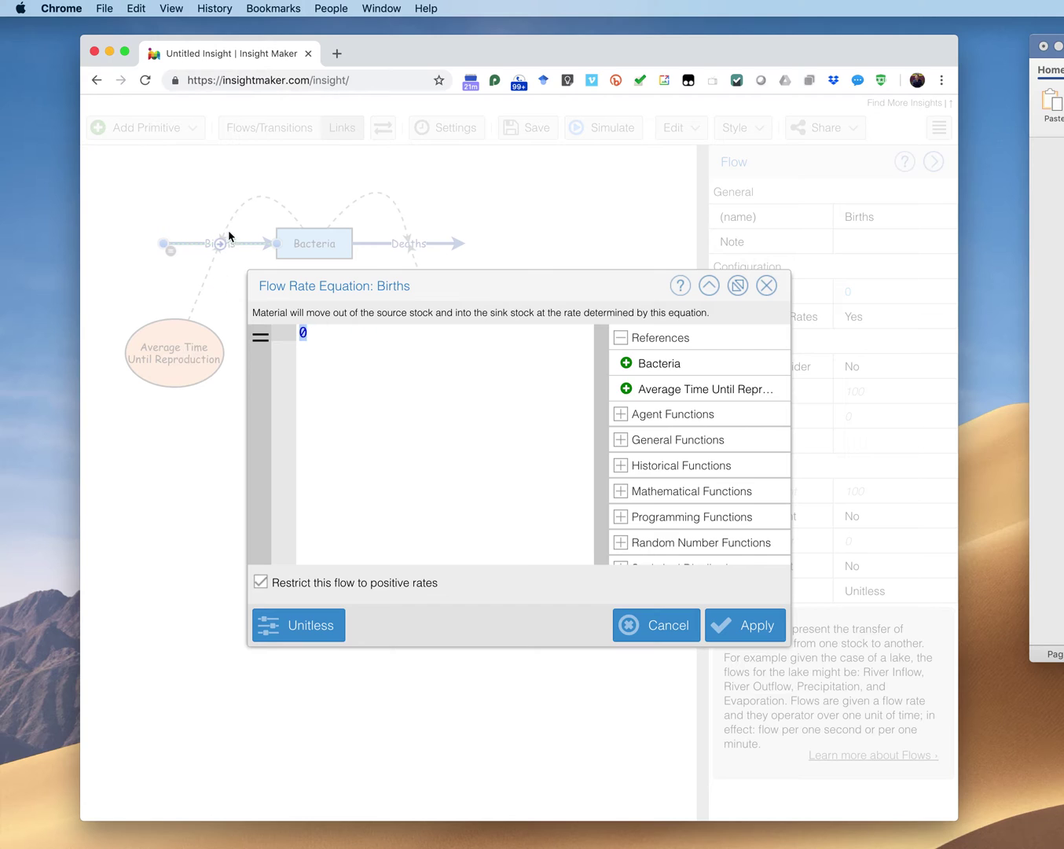
pyautogui.click(673, 365)
pyautogui.write('/')
pyautogui.click(683, 389)
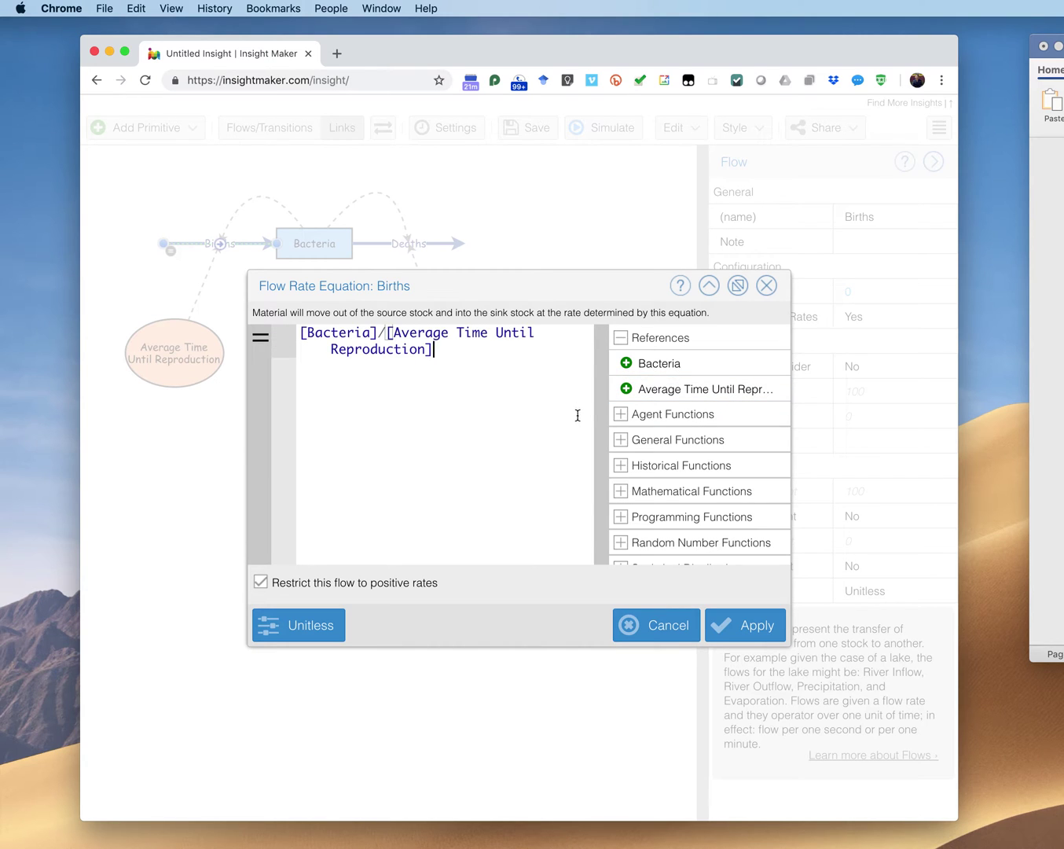
pyautogui.click(260, 582)
pyautogui.click(747, 628)
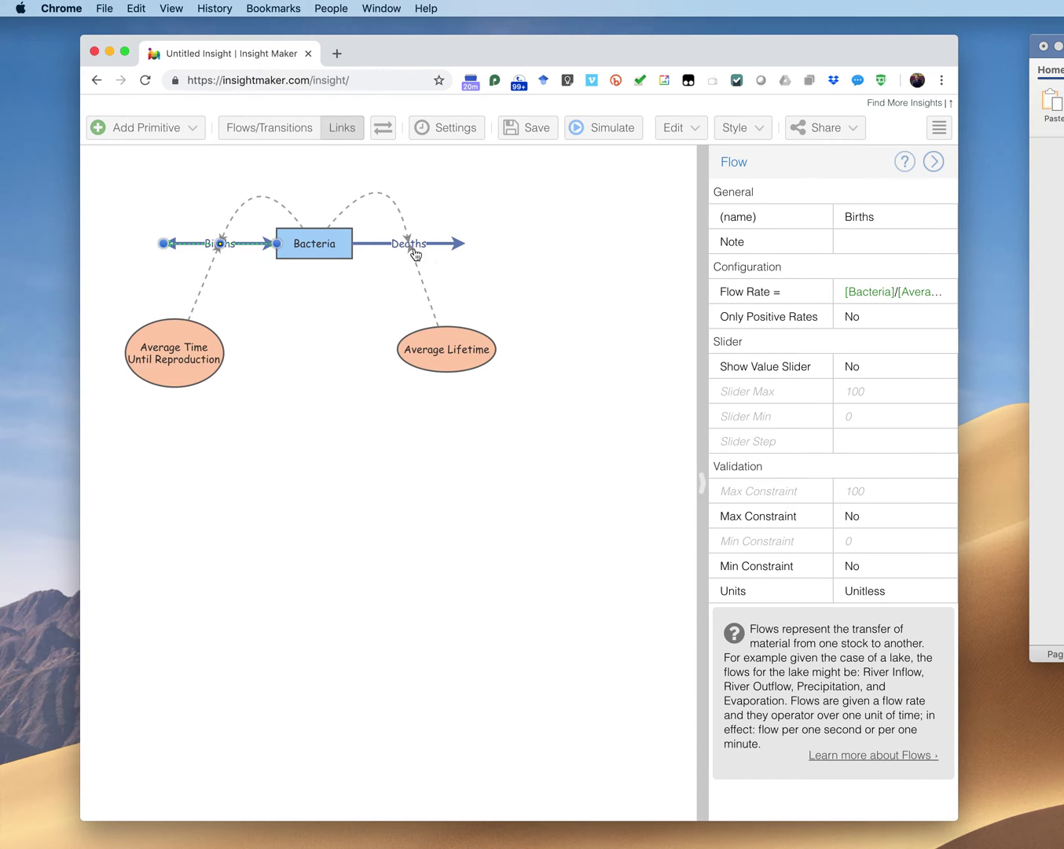
# Step: Set the Deaths rate to [Bacteria]/[Average Lifetime] and allow negative rates
pyautogui.click(362, 253)
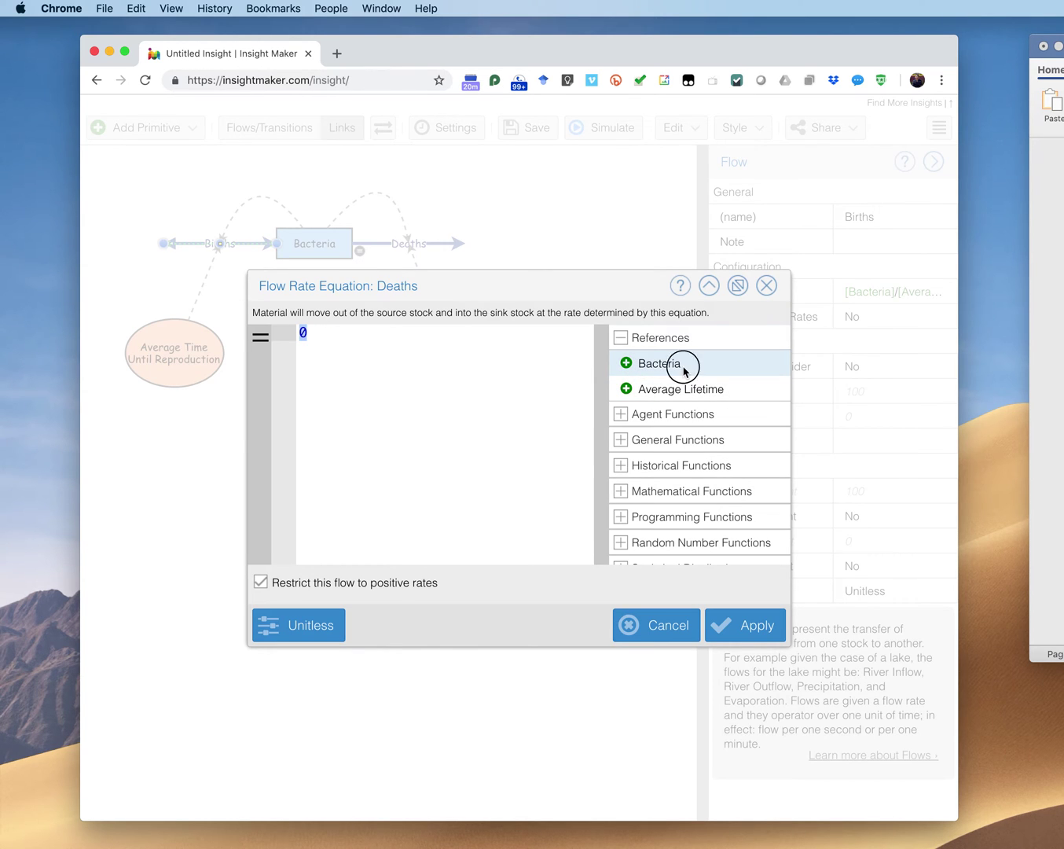
pyautogui.click(683, 368)
pyautogui.write('/')
pyautogui.click(681, 388)
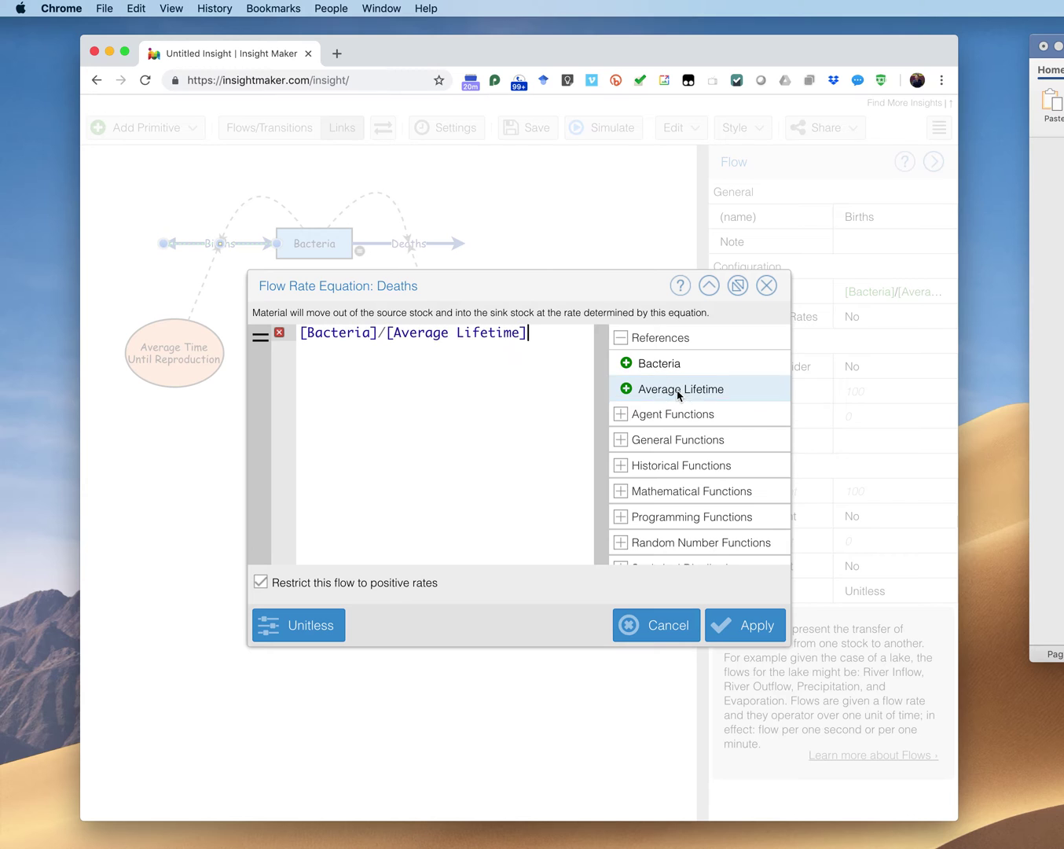
pyautogui.click(260, 583)
pyautogui.click(754, 635)
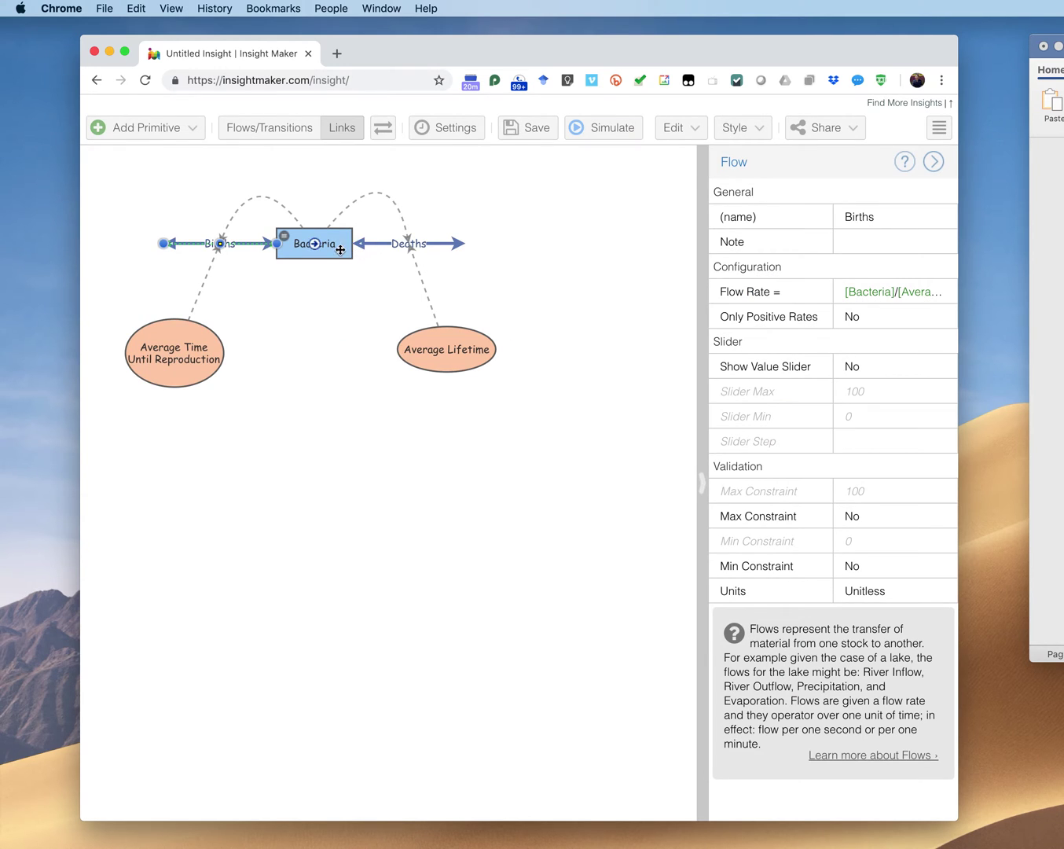
# Step: Give Bacteria an initial value of 1 and run the simulation
pyautogui.doubleClick(288, 241)
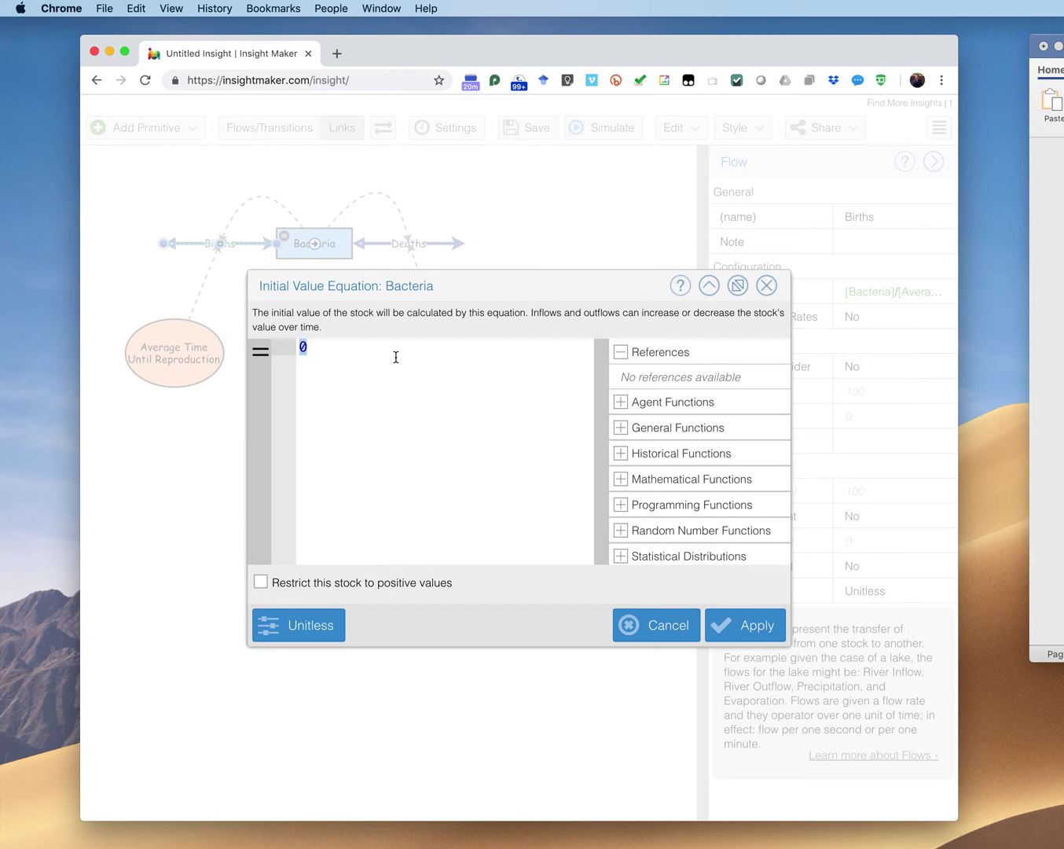
pyautogui.write('1')
pyautogui.click(754, 634)
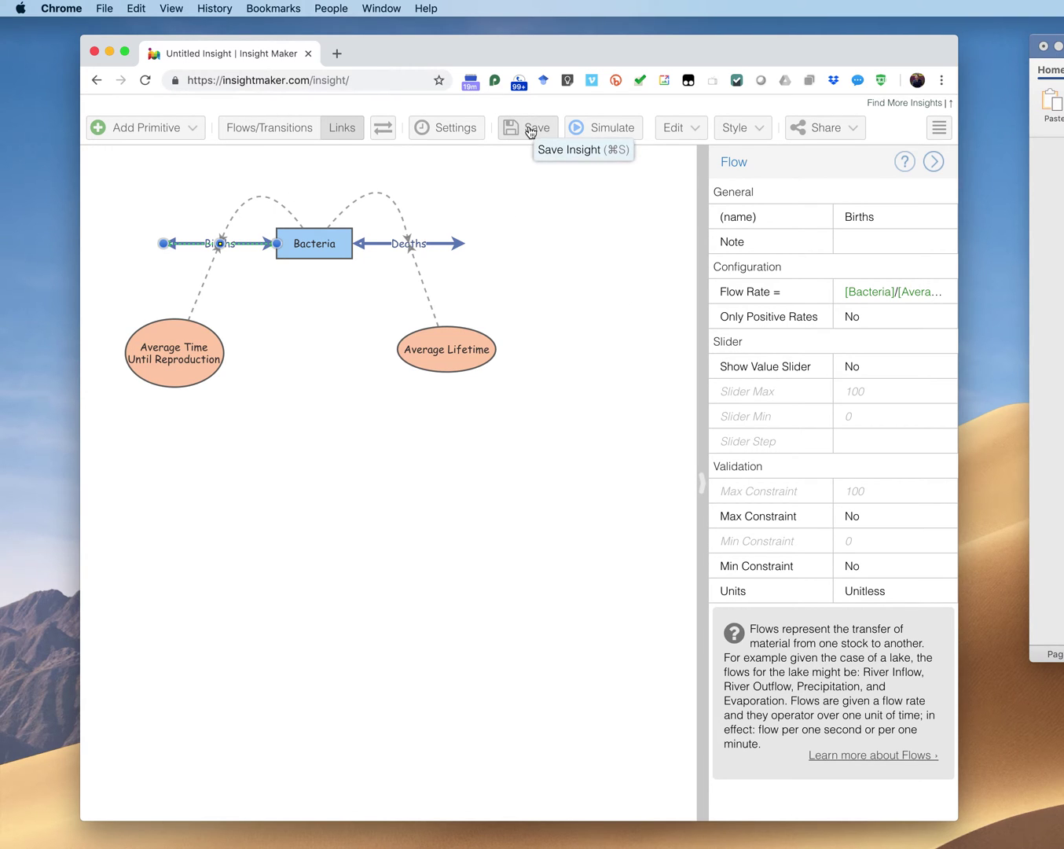
pyautogui.click(626, 130)
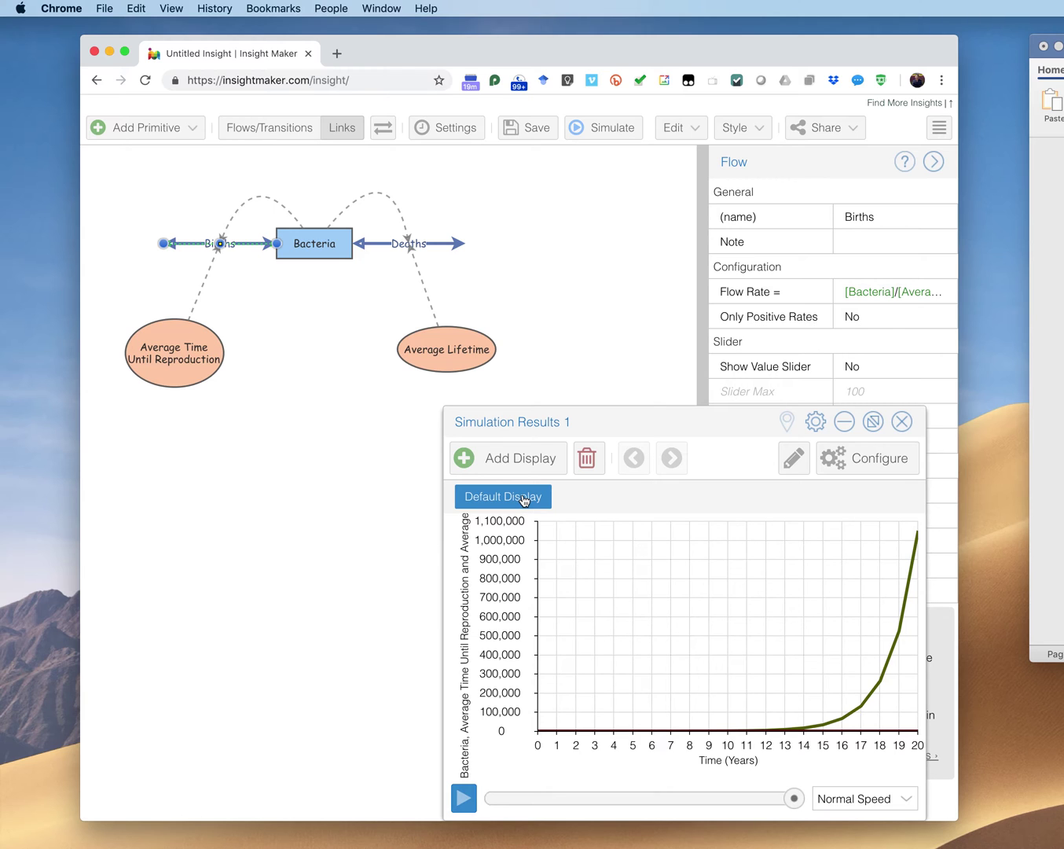
# Step: Close the chart configuration so the Default Display plots Bacteria, Average Time Until Reproduction and Average Lifetime
pyautogui.click(523, 498)
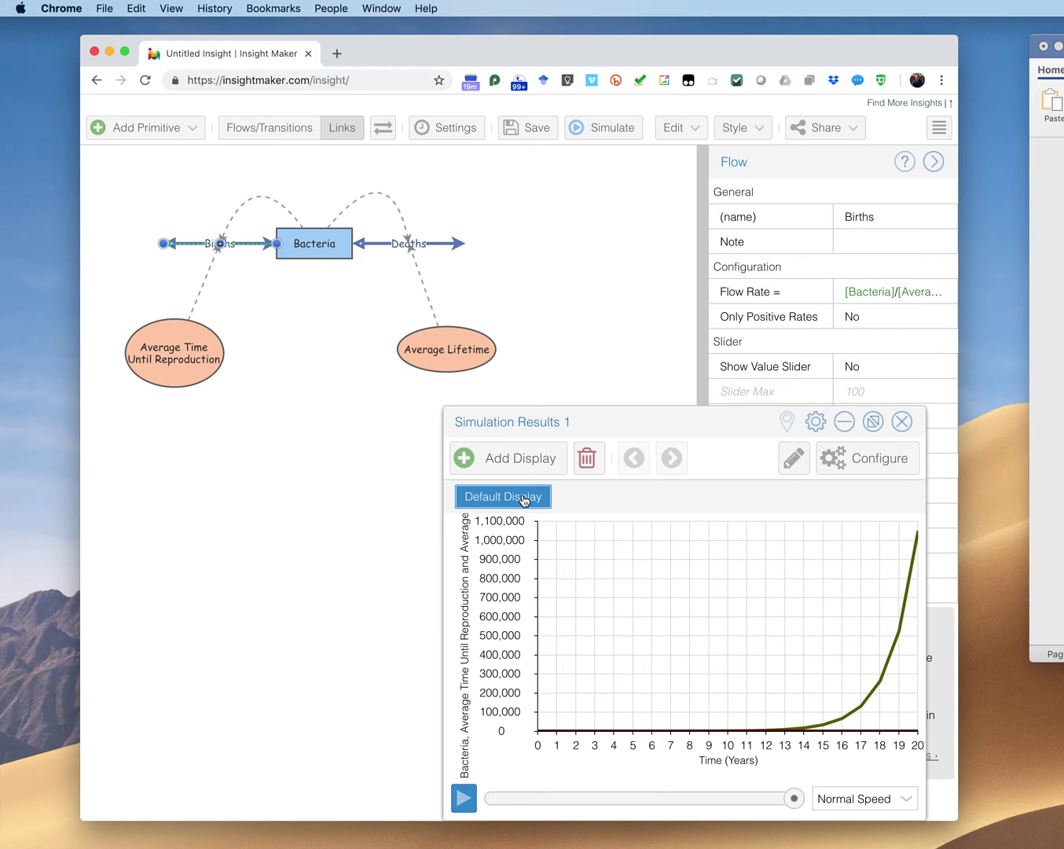
pyautogui.click(871, 467)
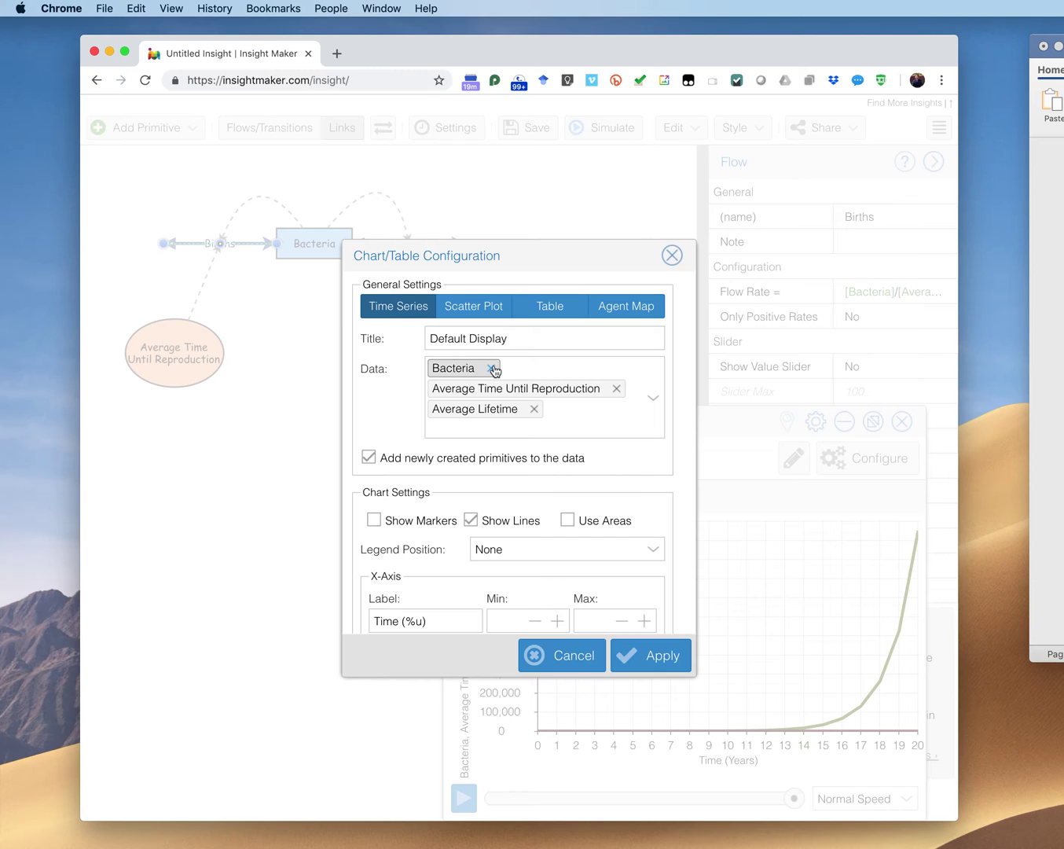
pyautogui.moveTo(527, 253); pyautogui.dragTo(811, 178)
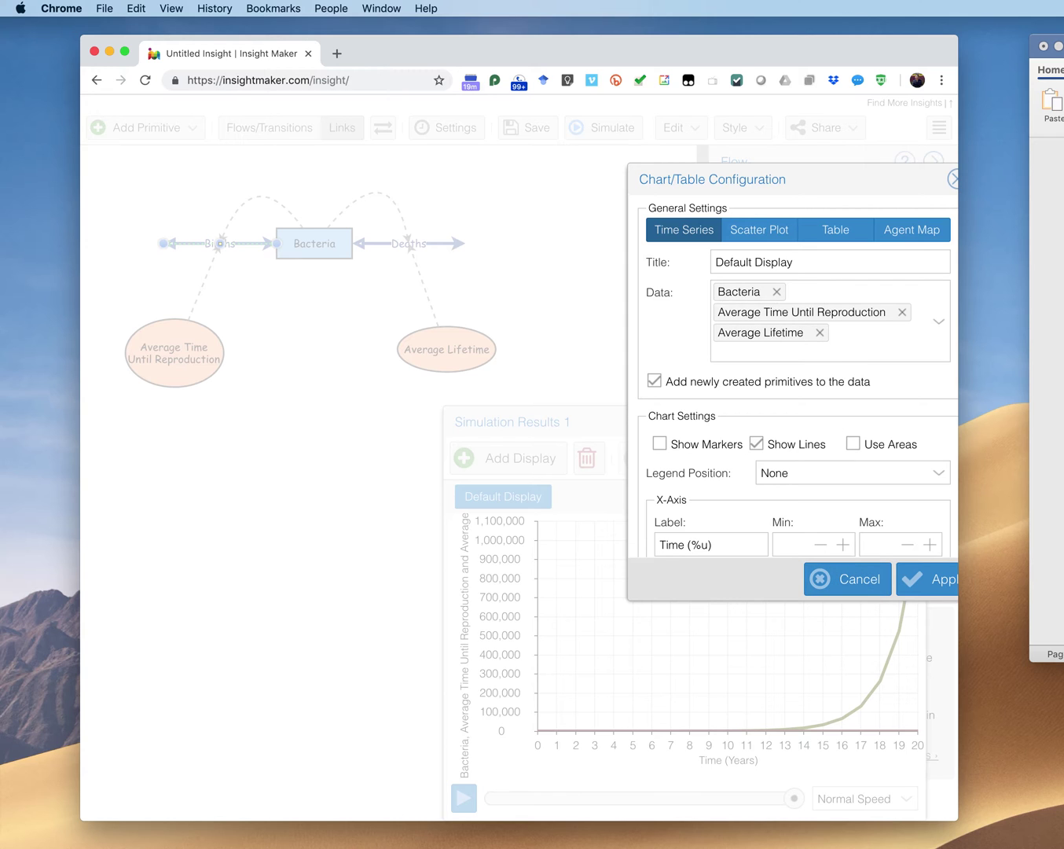
pyautogui.click(857, 580)
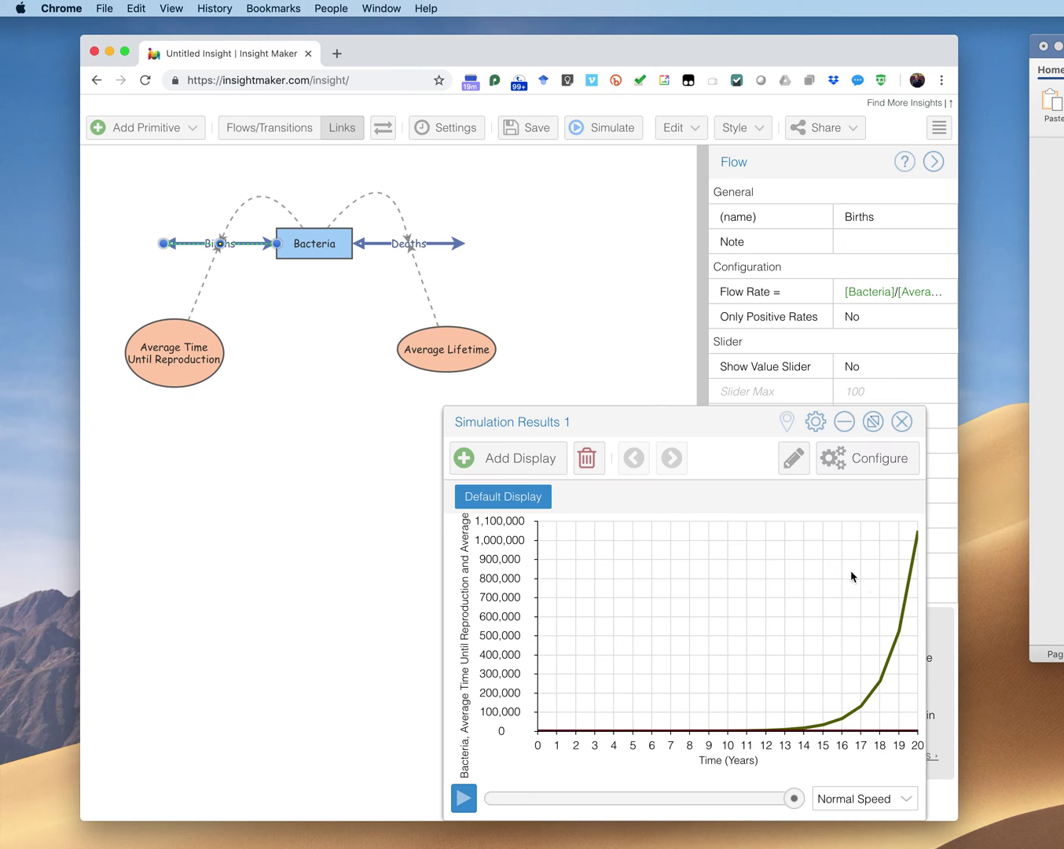
# Step: Add a display titled 'Bacteria' with only the Bacteria stock as data, scrolling to the axis settings
pyautogui.click(538, 460)
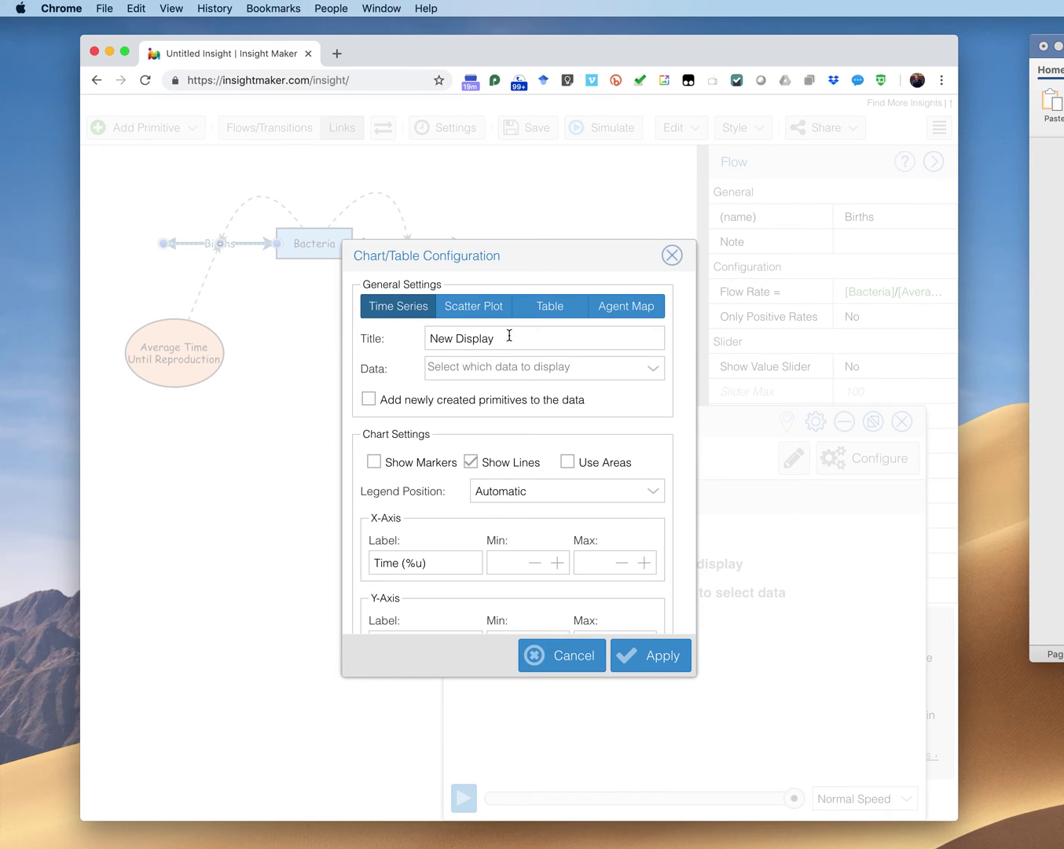
pyautogui.moveTo(506, 338); pyautogui.dragTo(366, 338)
pyautogui.write('Bacteria')
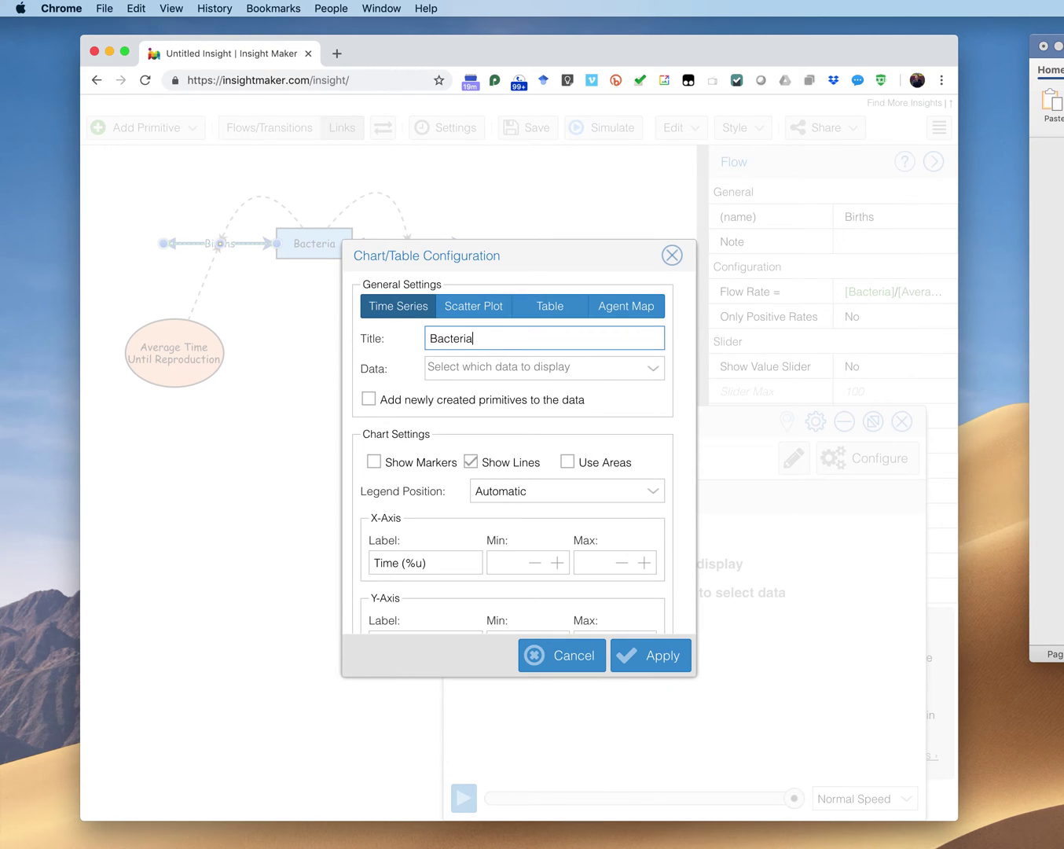
pyautogui.click(549, 367)
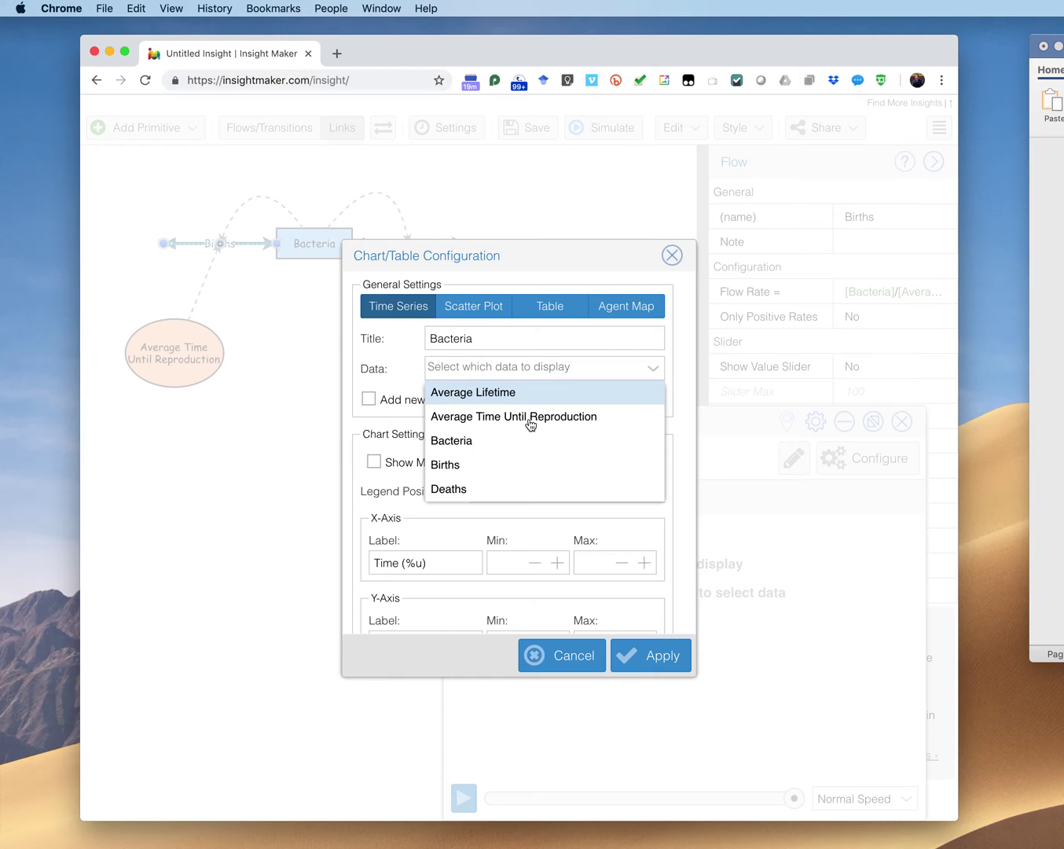
pyautogui.click(472, 442)
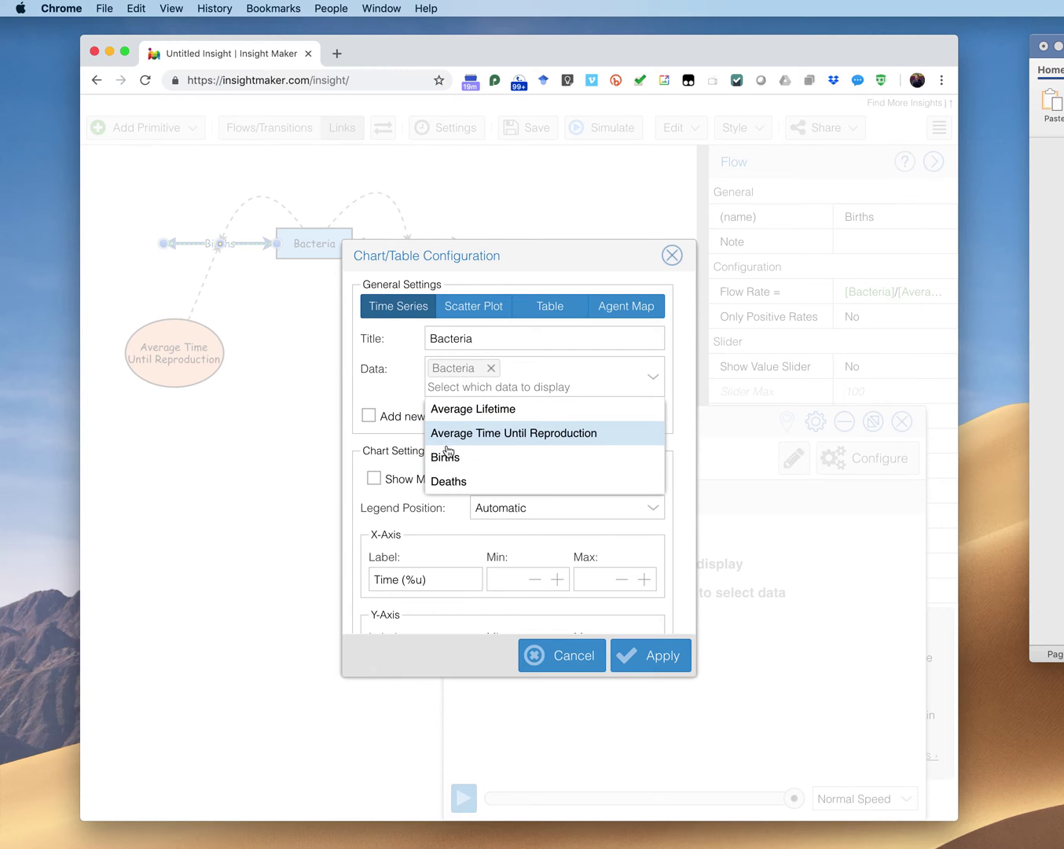
pyautogui.click(406, 391)
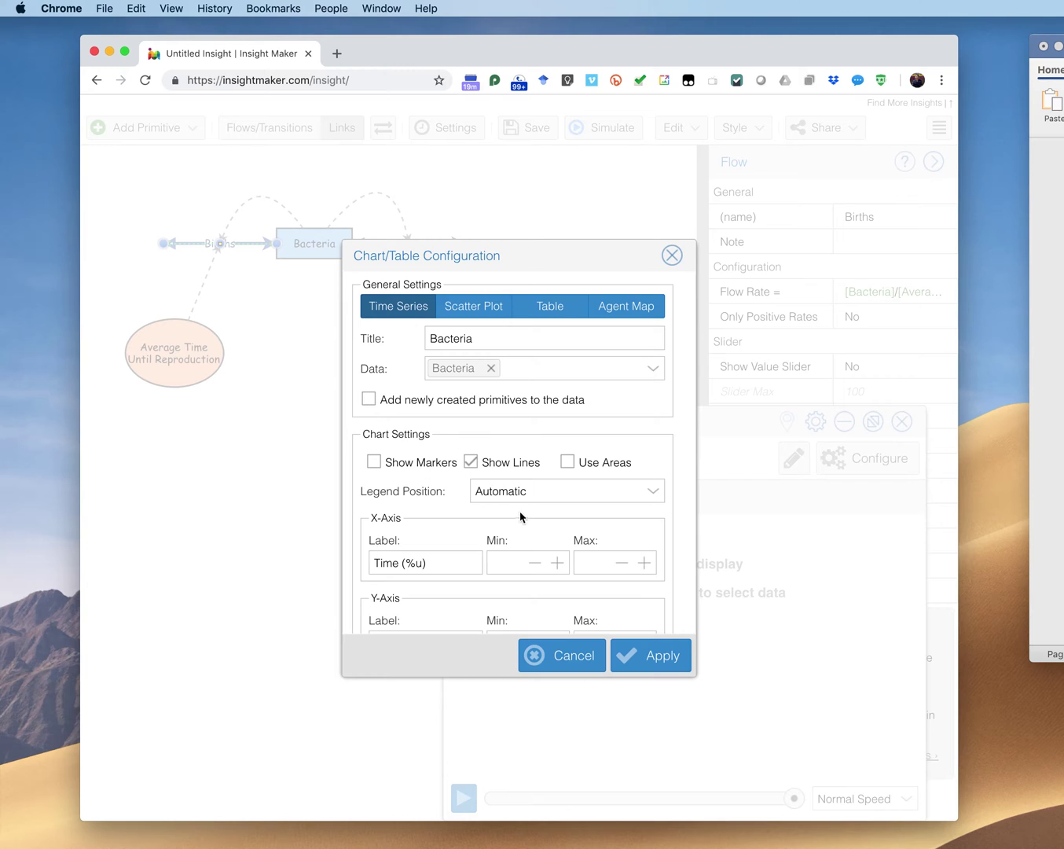
pyautogui.scroll(-1, 471, 621)
pyautogui.scroll(-3, 471, 621)
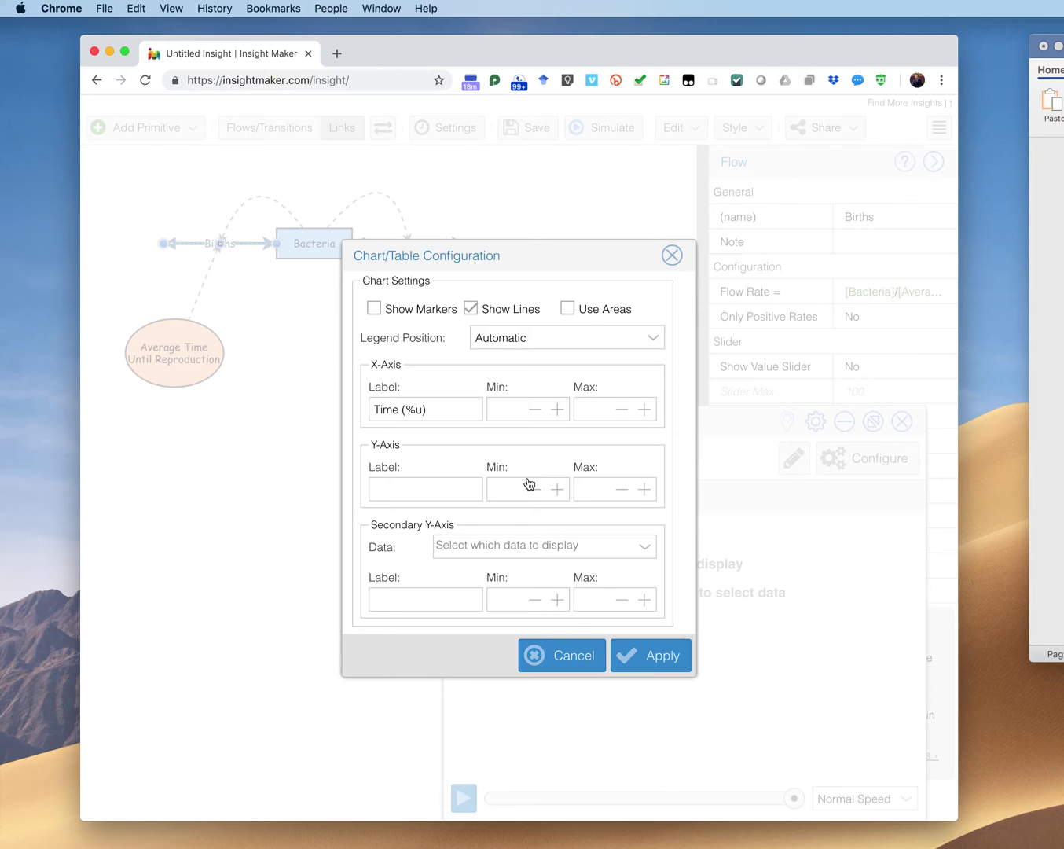
pyautogui.scroll(-1, 532, 482)
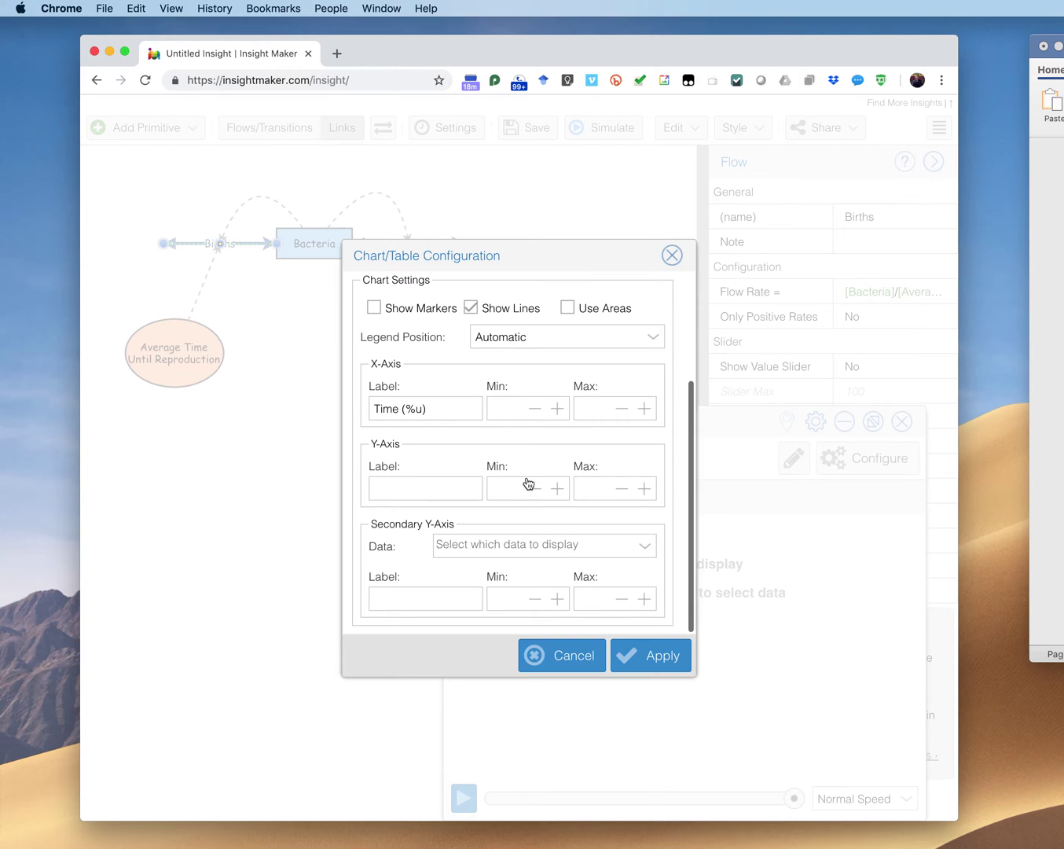
# Step: Give the Bacteria chart the y-axis label 'Bacteria (bacteria)', apply it, and reopen its settings
pyautogui.click(412, 490)
pyautogui.write('Bac')
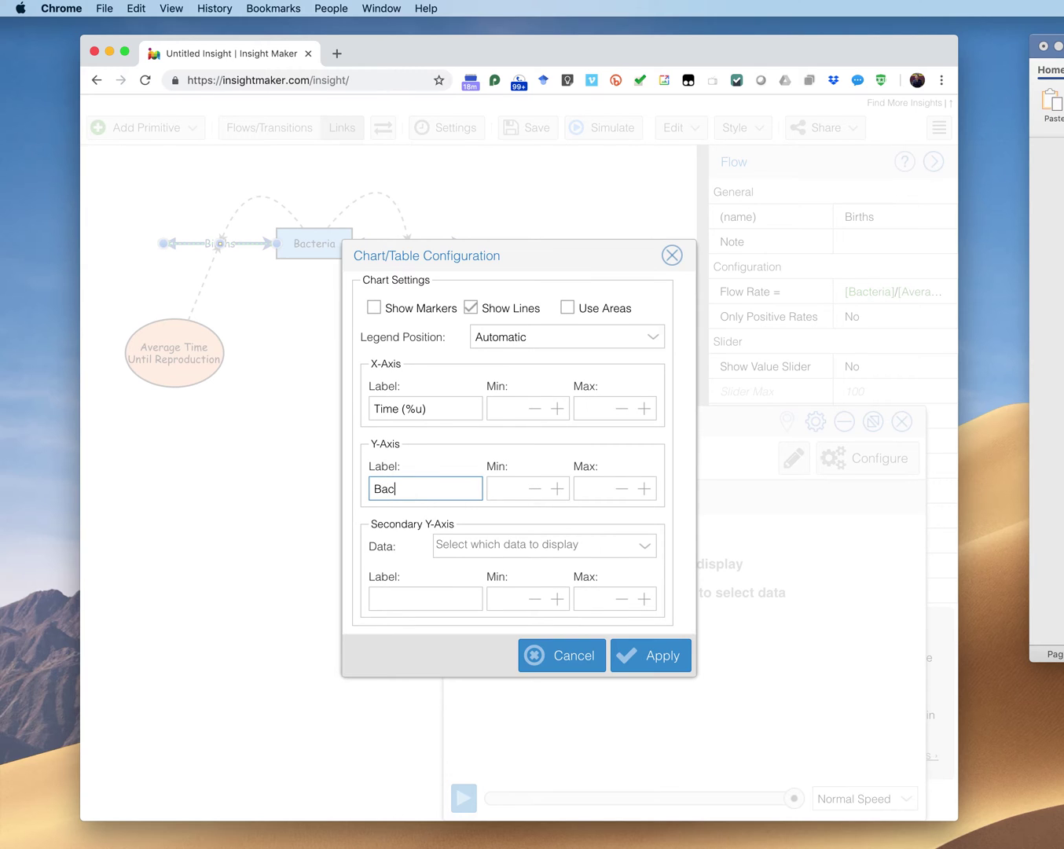
pyautogui.write('teria (bacteria')
pyautogui.moveTo(470, 489); pyautogui.dragTo(352, 487)
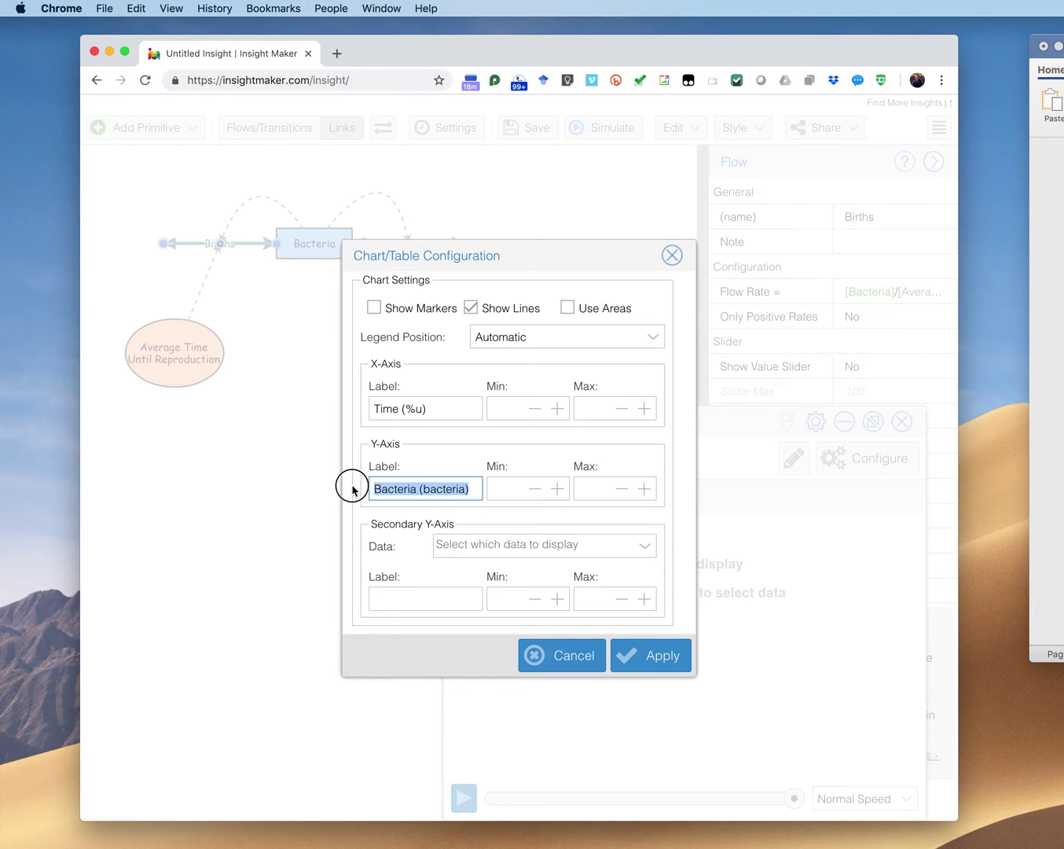
pyautogui.click(444, 489)
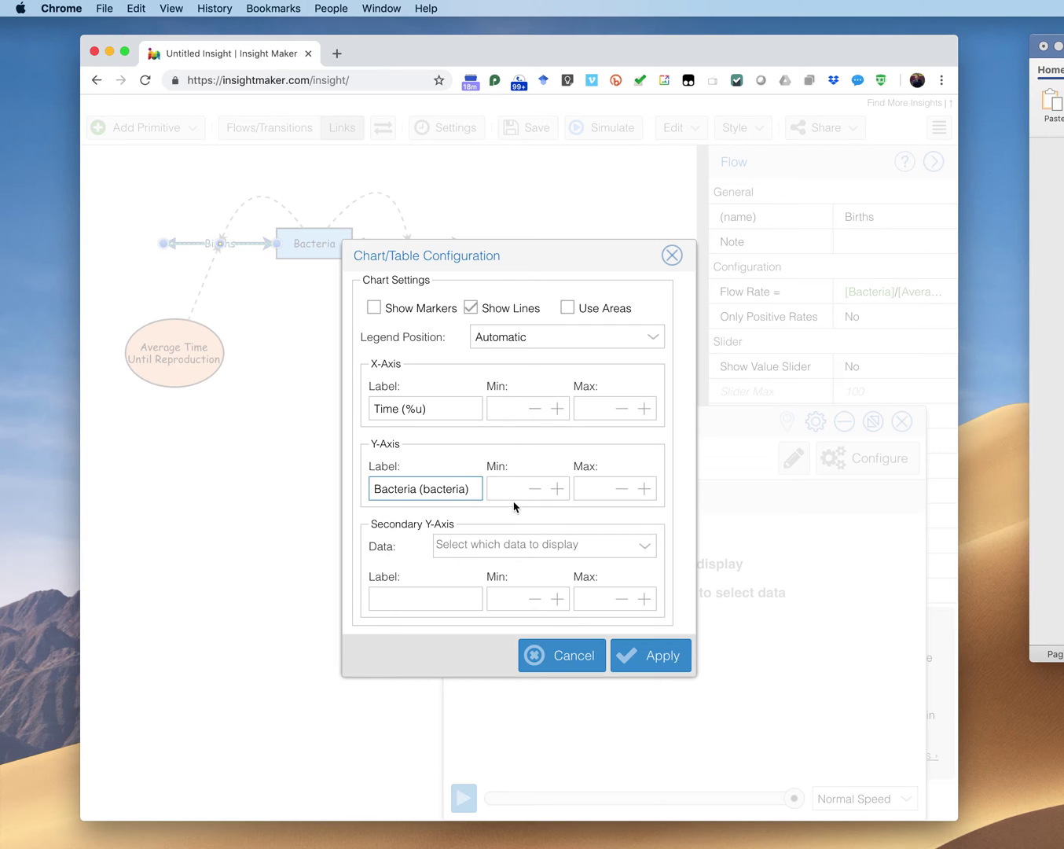
pyautogui.scroll(3, 543, 519)
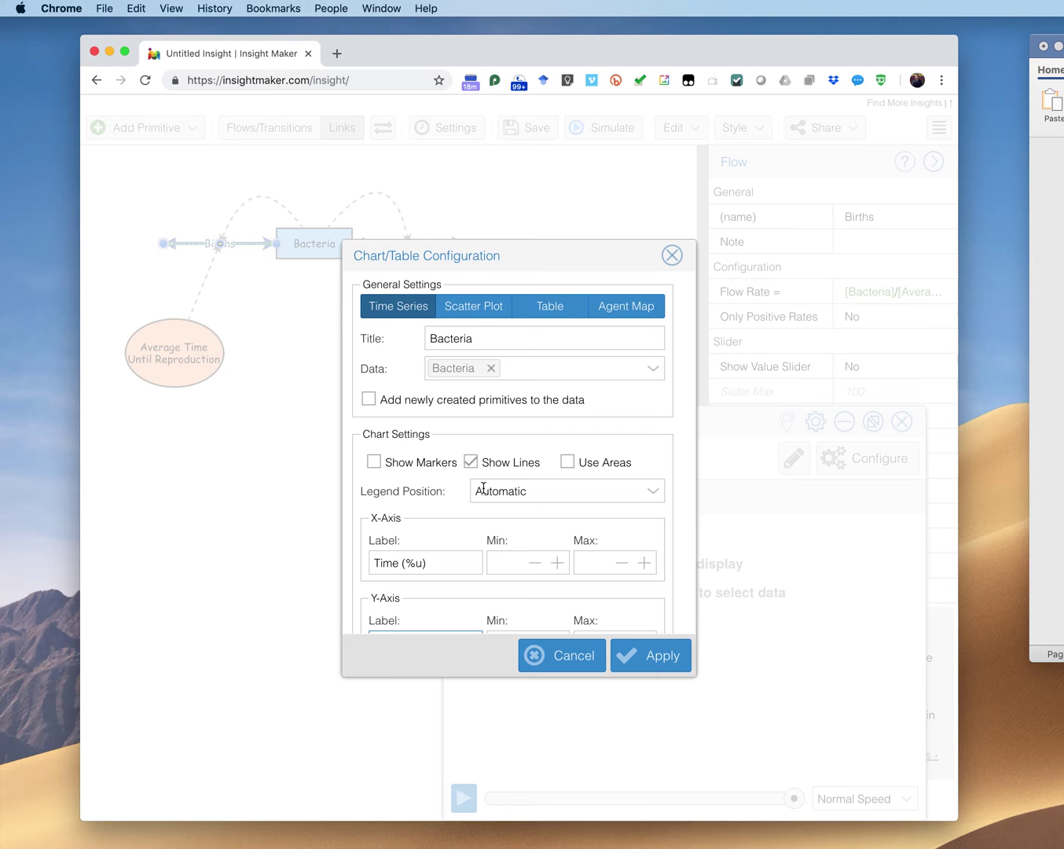
pyautogui.click(650, 493)
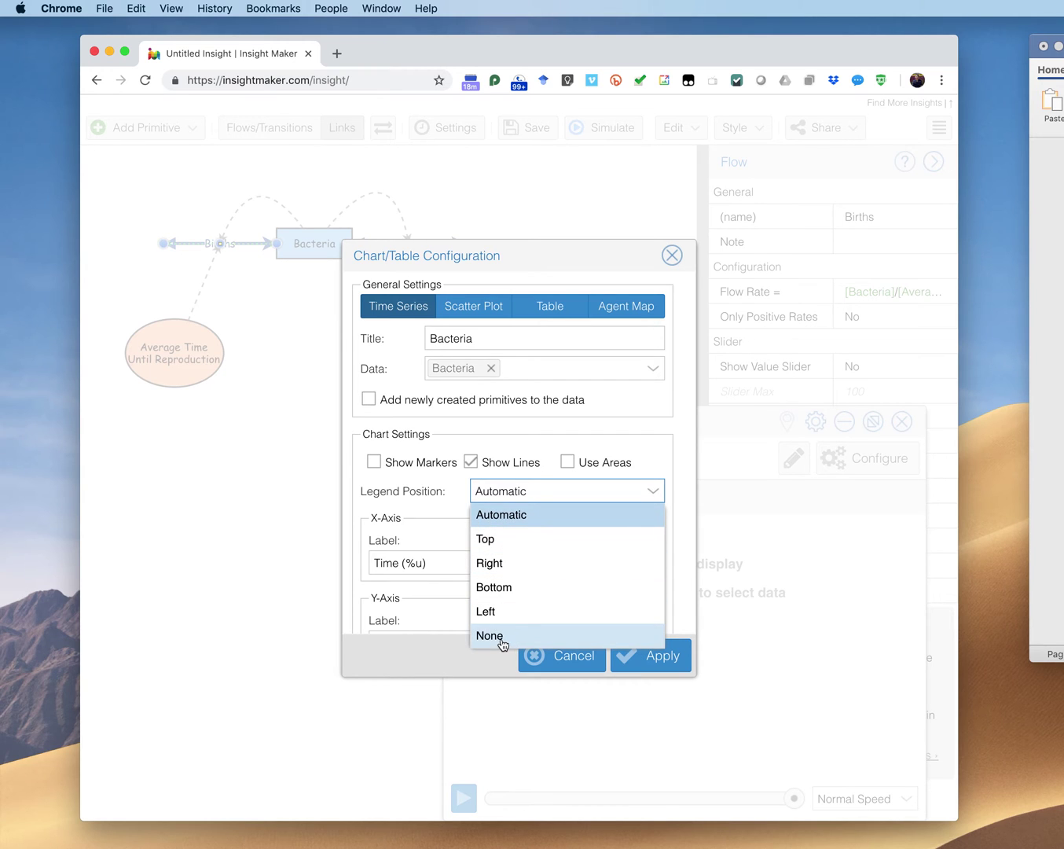
pyautogui.click(659, 667)
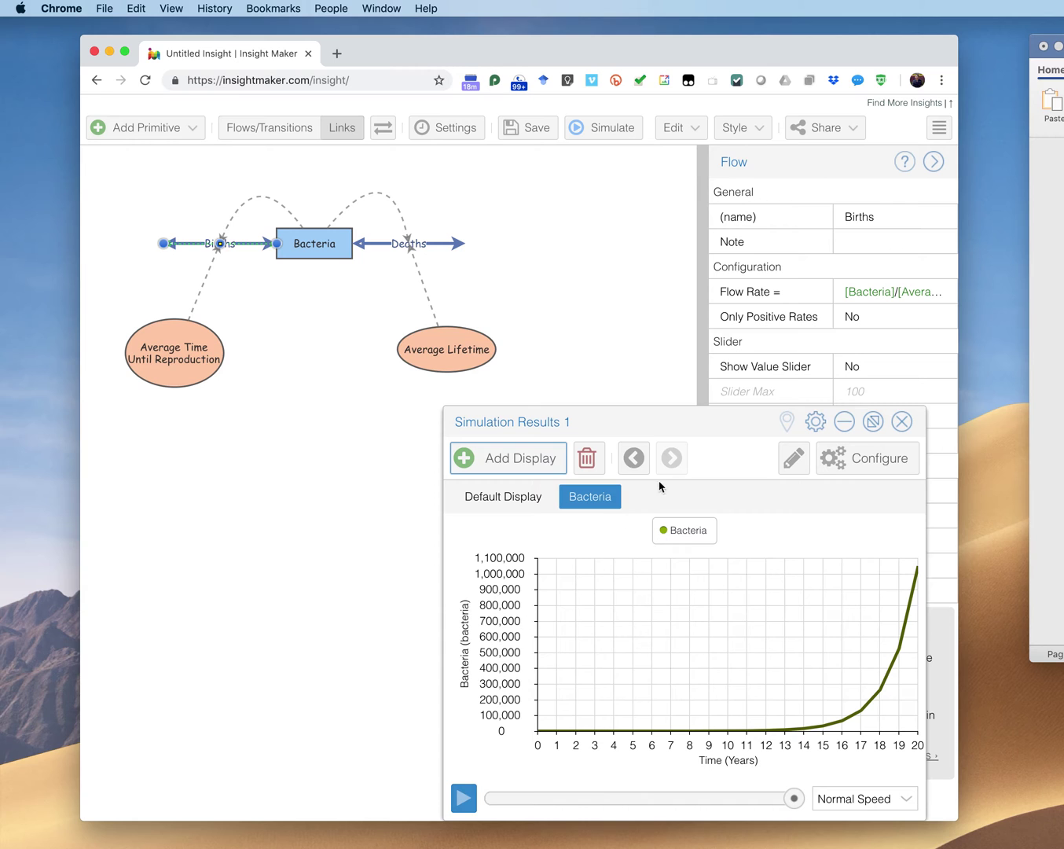
pyautogui.click(859, 464)
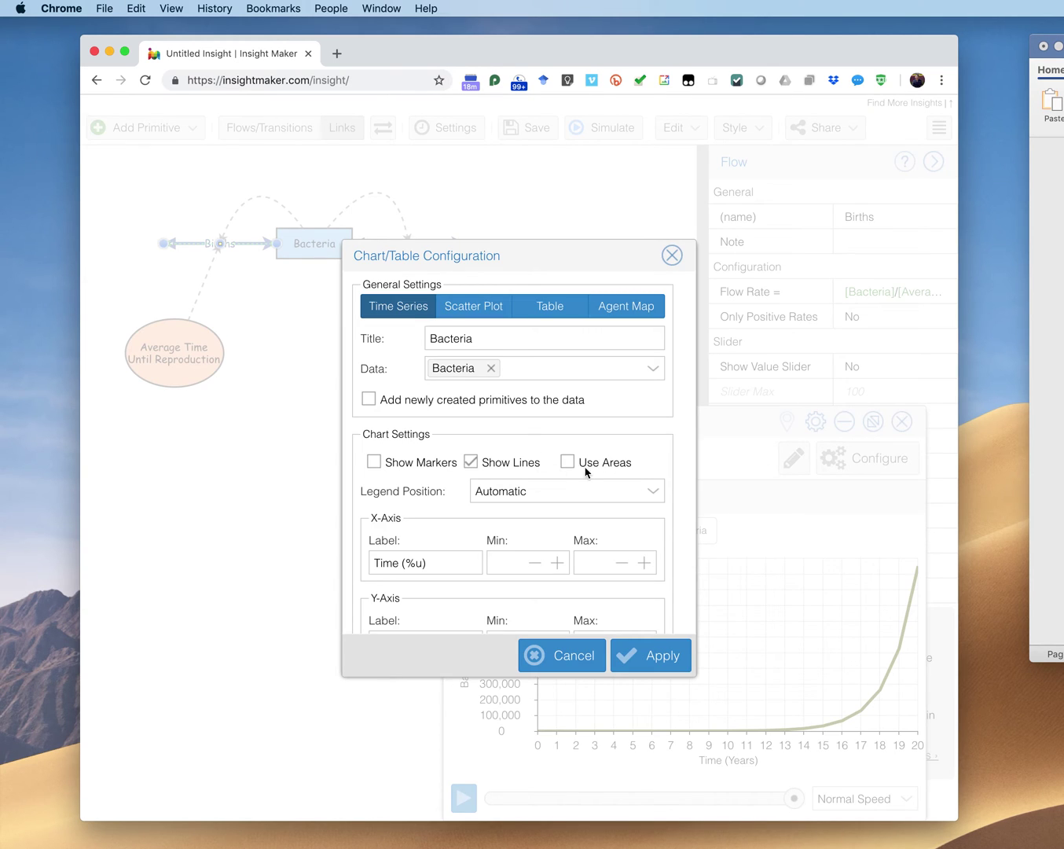
# Step: Set the Bacteria chart's legend position to None and replay the simulation
pyautogui.click(651, 489)
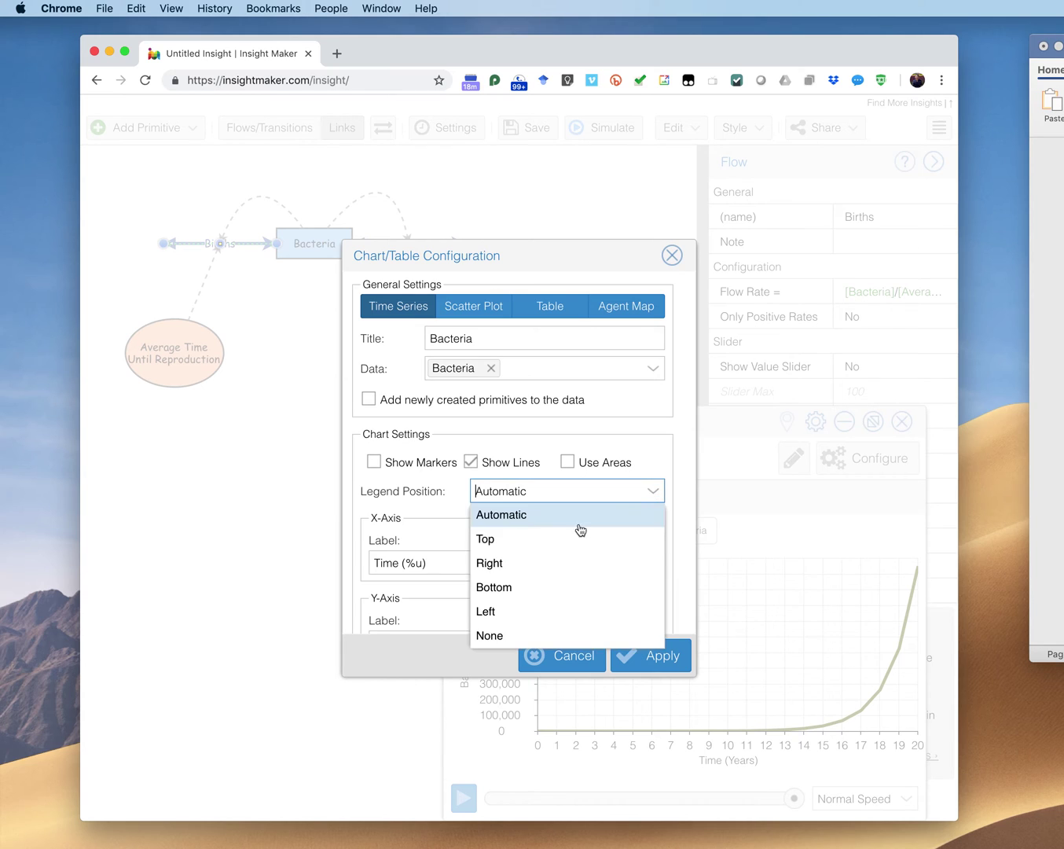
pyautogui.click(482, 635)
pyautogui.click(629, 657)
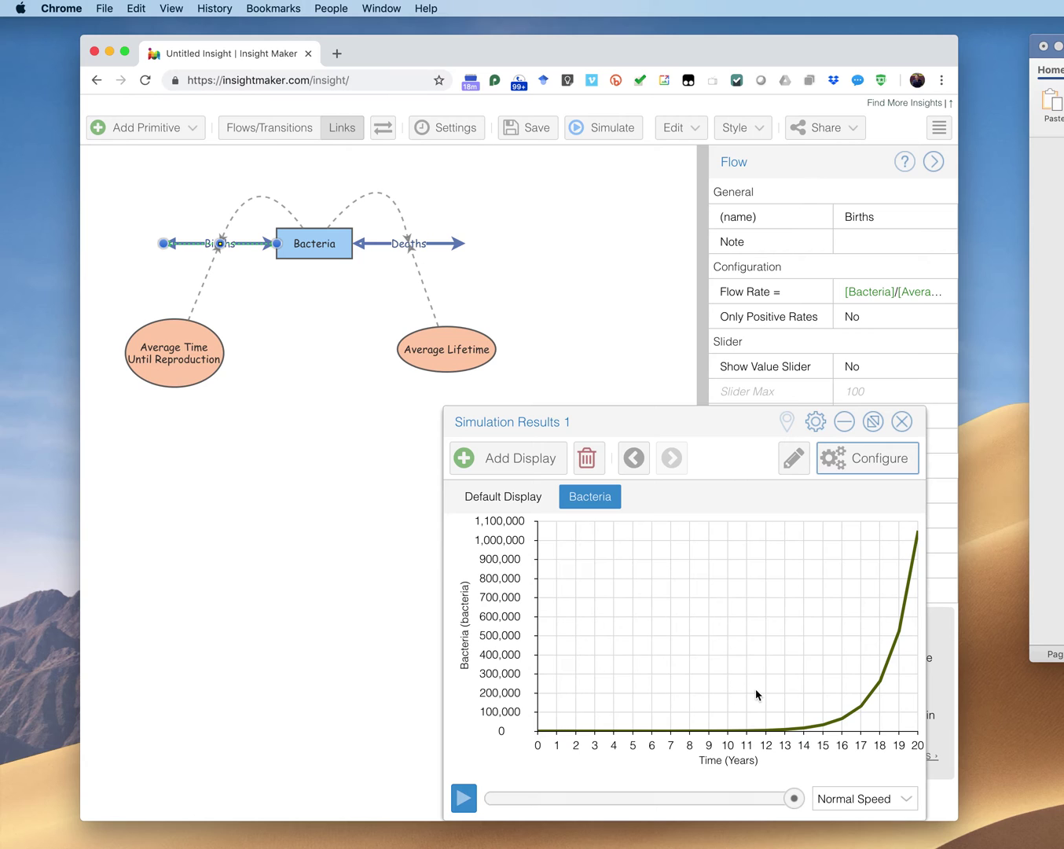
pyautogui.click(464, 798)
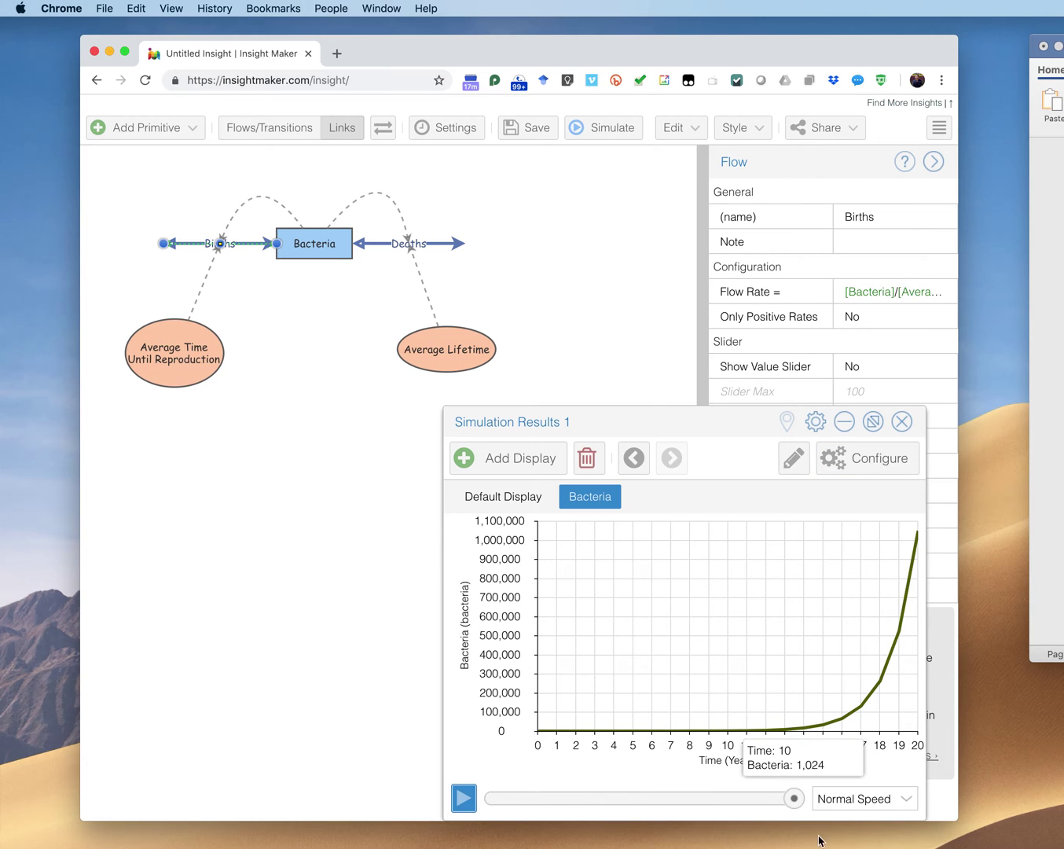
# Step: Scrub the timeline, replay at 0.2 x Normal, return to Full Speed, and shift the results window left
pyautogui.moveTo(794, 798)
pyautogui.mouseDown()
pyautogui.moveTo(505, 800)
pyautogui.moveTo(803, 807)
pyautogui.mouseUp()
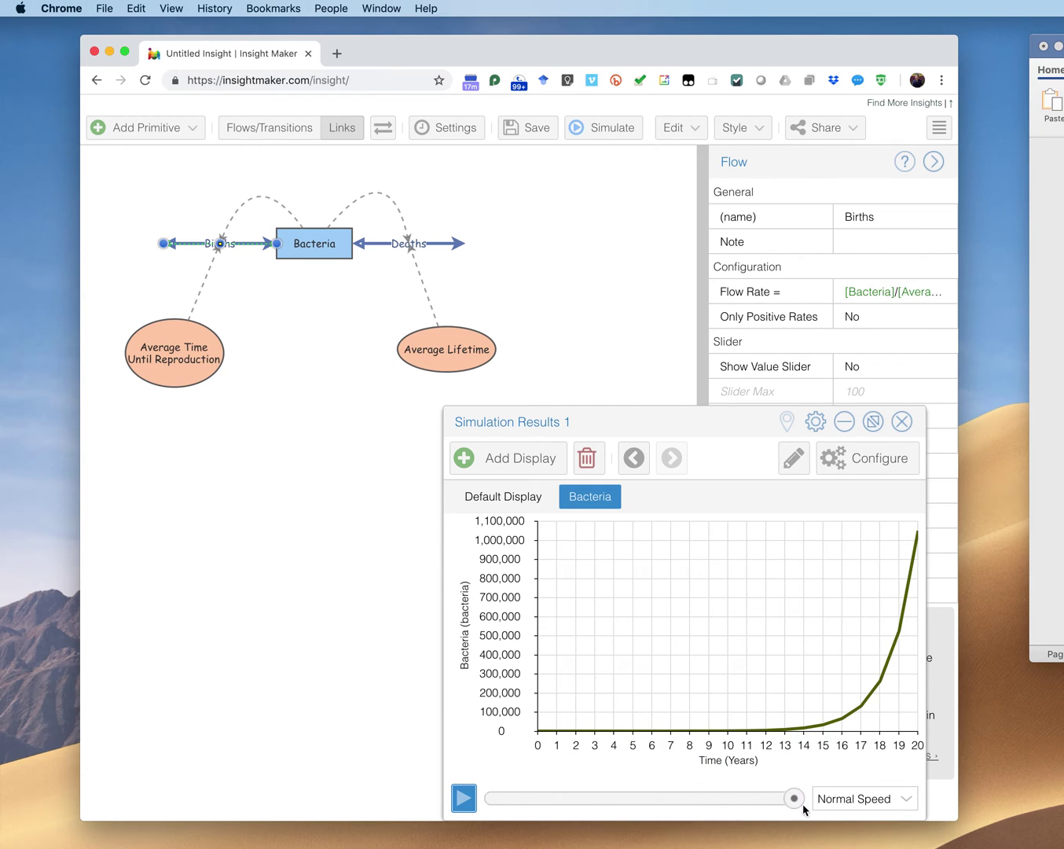
pyautogui.click(911, 799)
pyautogui.click(869, 774)
pyautogui.click(911, 799)
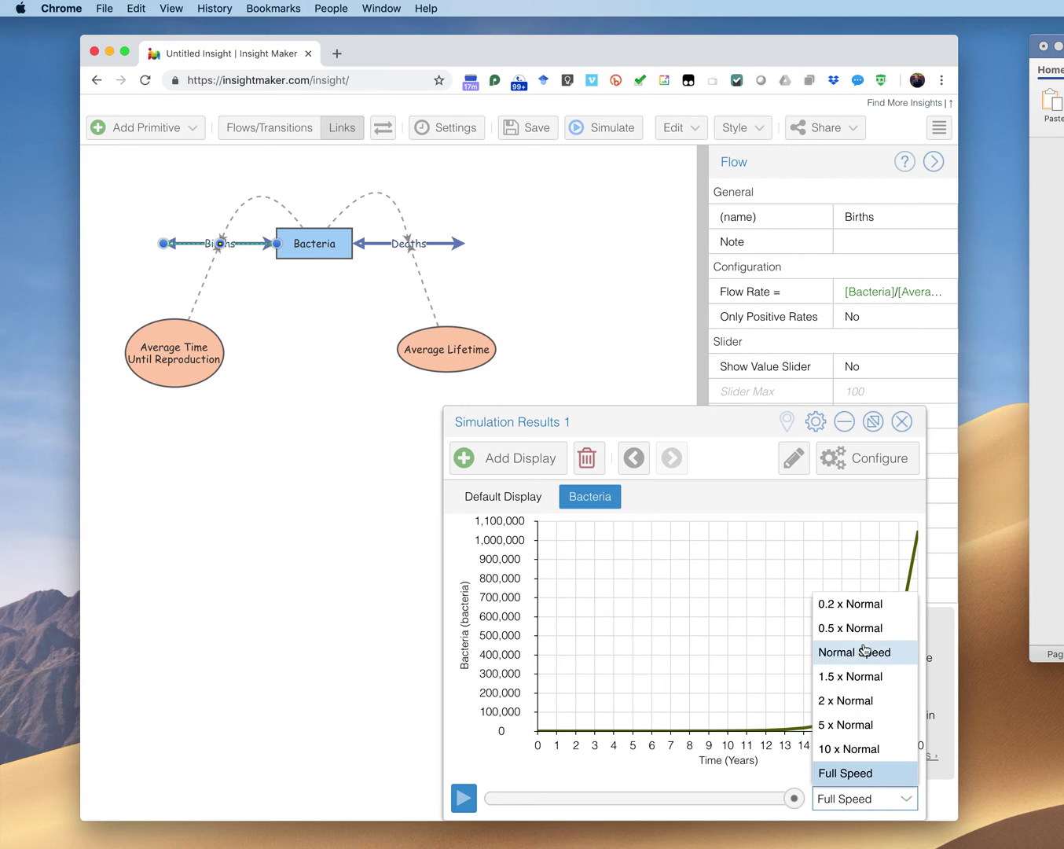
pyautogui.click(846, 605)
pyautogui.click(463, 799)
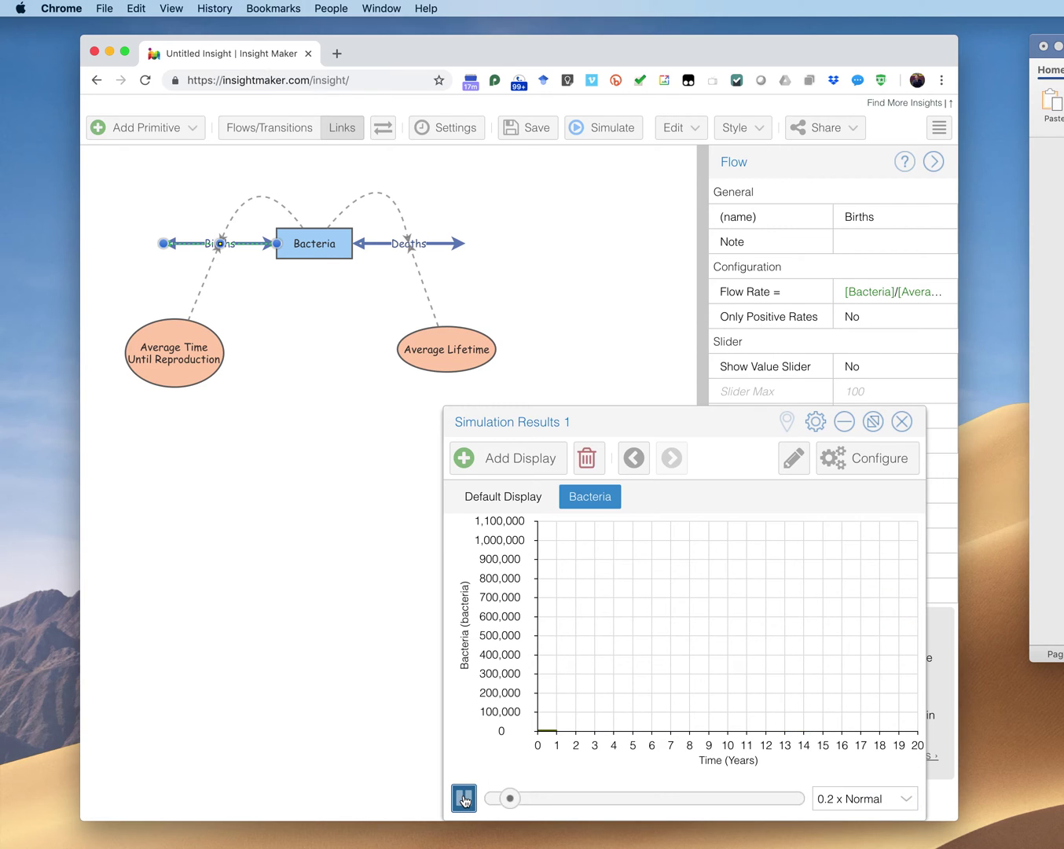
pyautogui.click(905, 798)
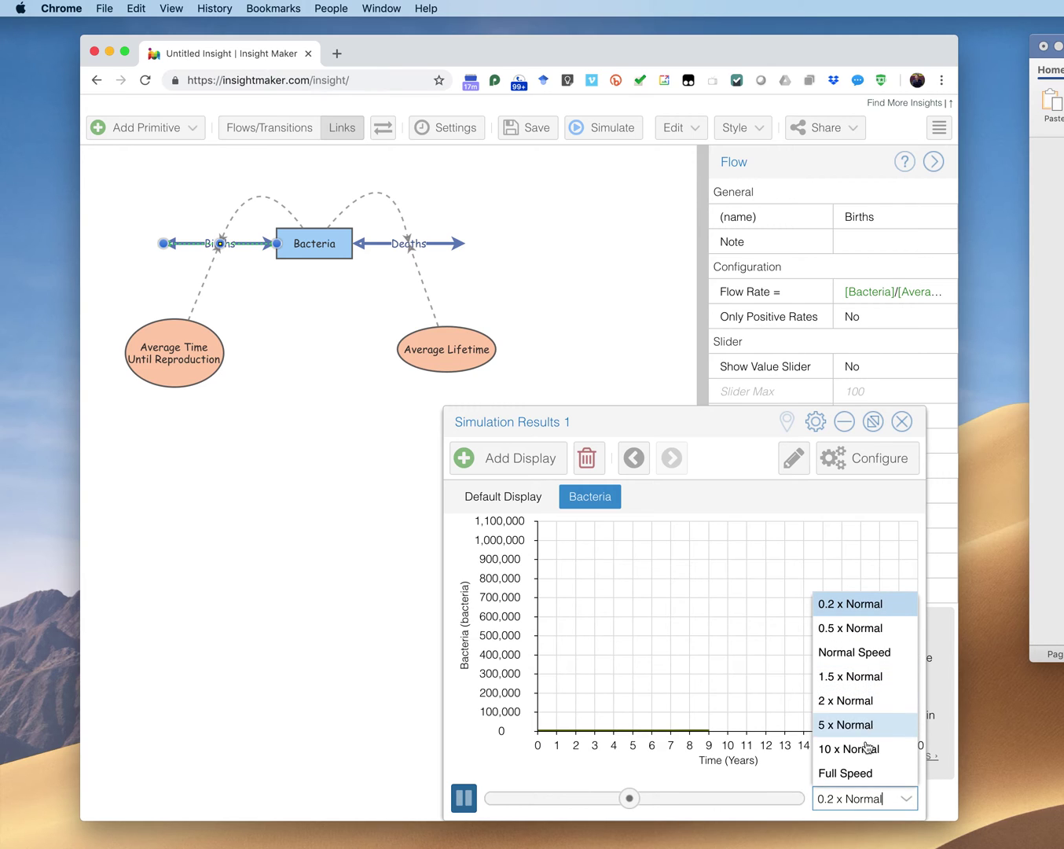
pyautogui.click(862, 772)
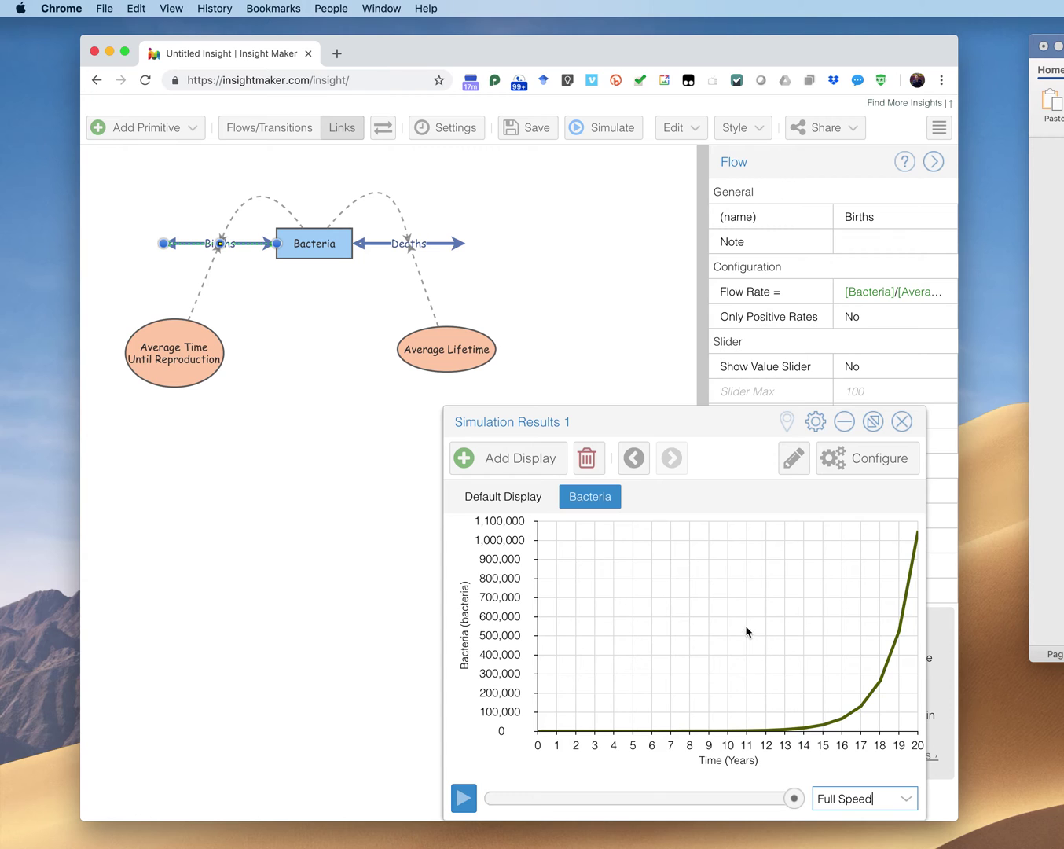
pyautogui.moveTo(707, 425); pyautogui.dragTo(484, 403)
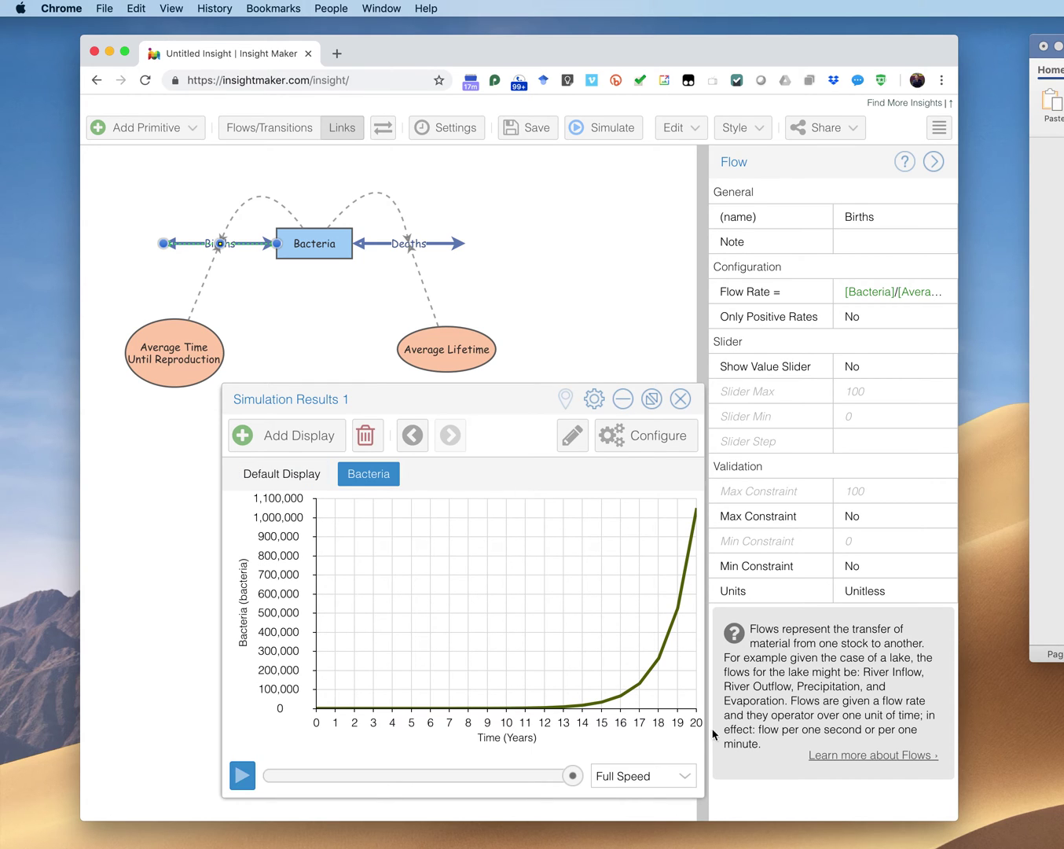
pyautogui.click(599, 407)
# Step: Add a table display titled 'Bacteria (table)' listing the Bacteria values
pyautogui.click(542, 505)
pyautogui.click(290, 445)
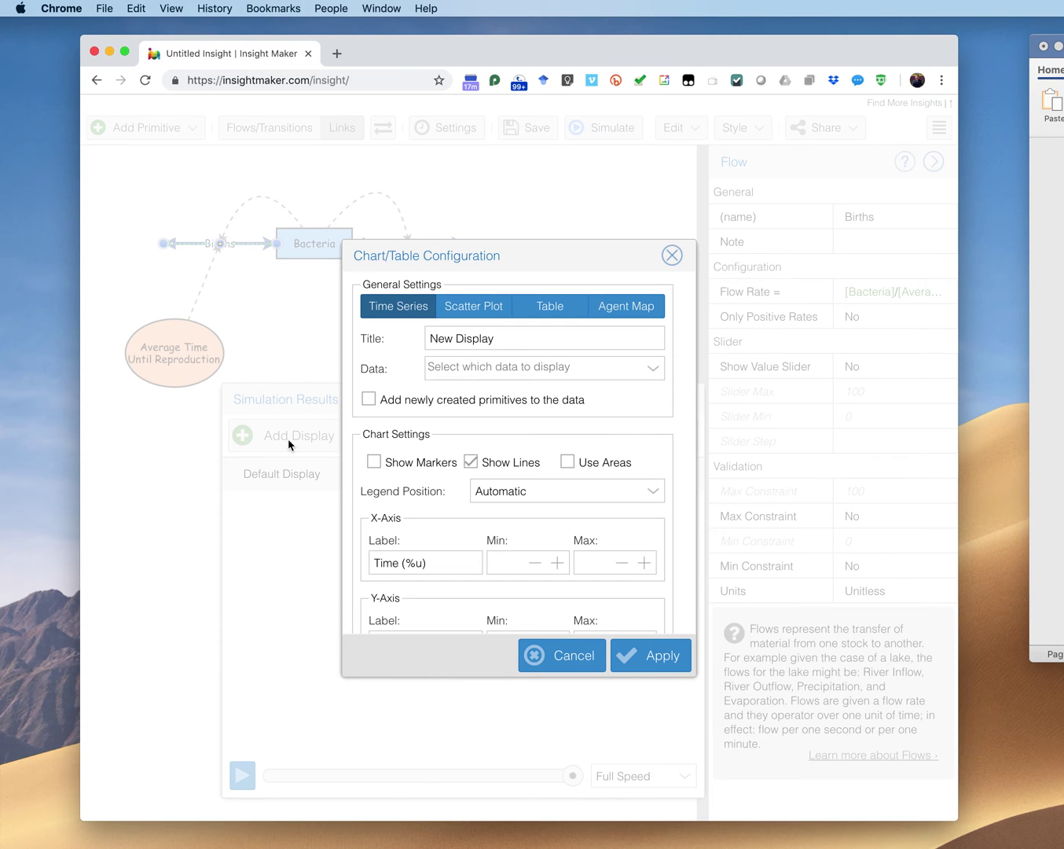
pyautogui.click(547, 307)
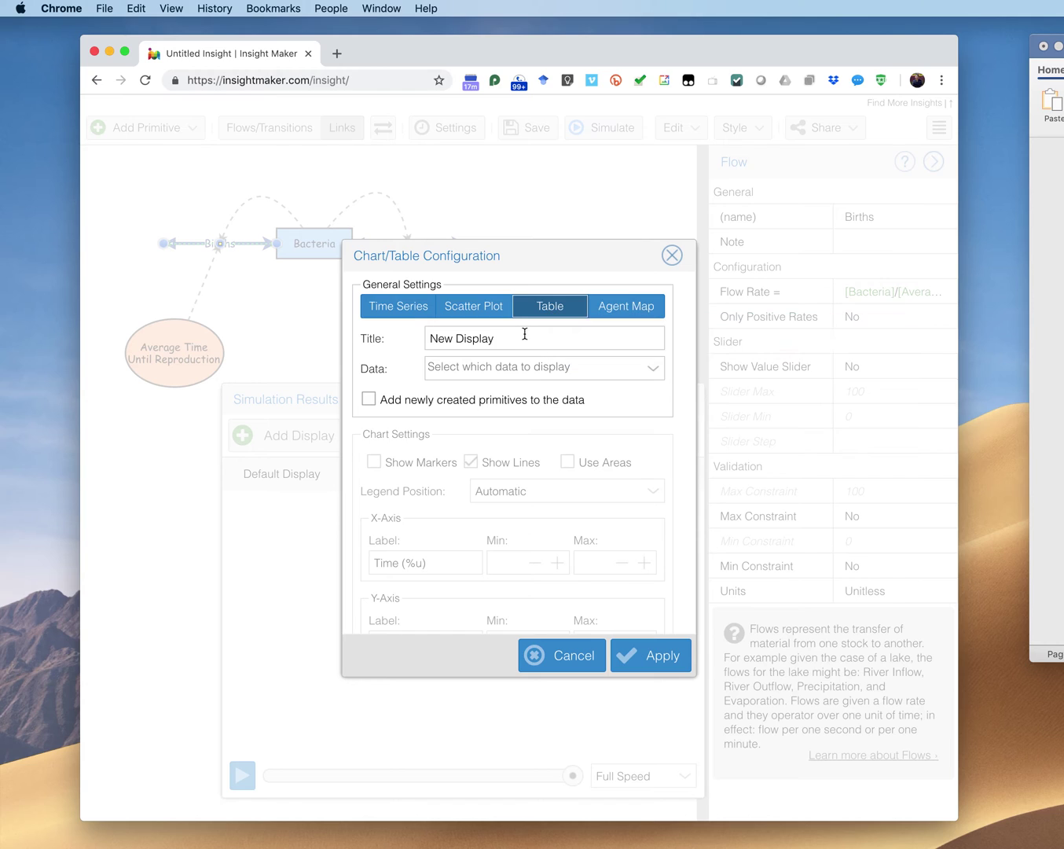
pyautogui.moveTo(524, 335); pyautogui.dragTo(339, 337)
pyautogui.write('Bacteria')
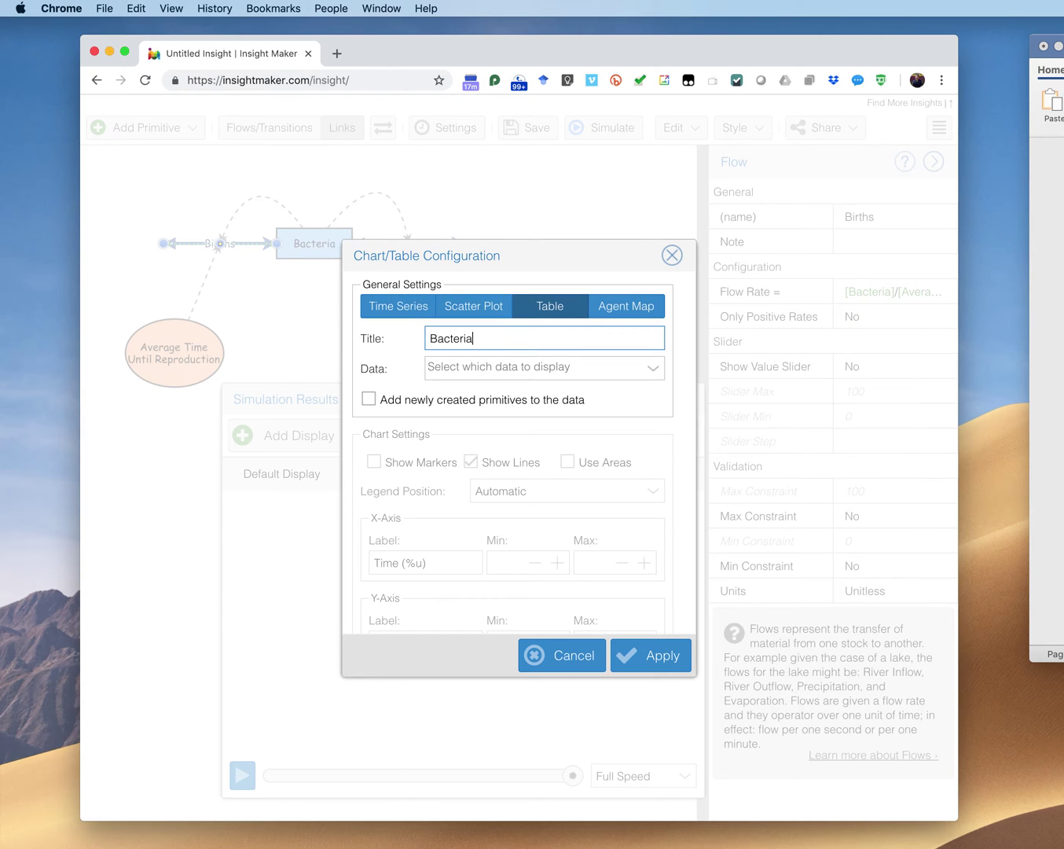
pyautogui.write(' (table)')
pyautogui.click(653, 369)
pyautogui.click(479, 441)
pyautogui.click(398, 388)
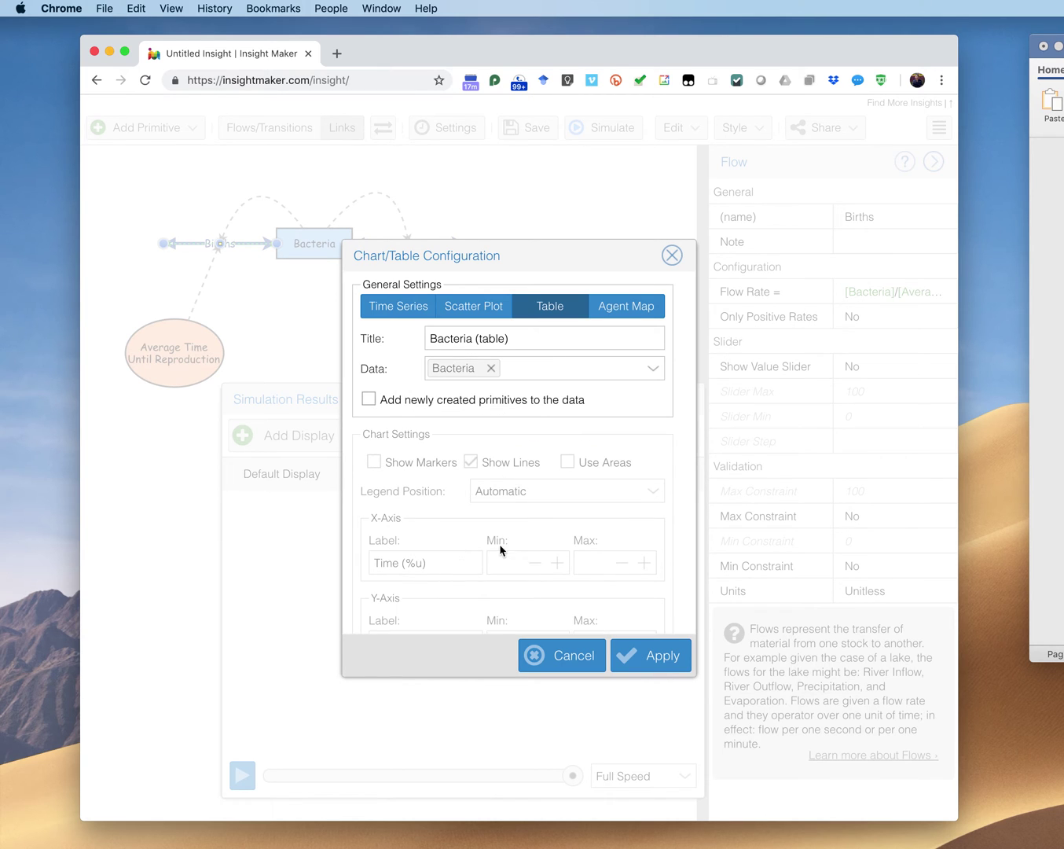
pyautogui.scroll(-3, 482, 540)
pyautogui.scroll(3, 490, 538)
pyautogui.click(668, 662)
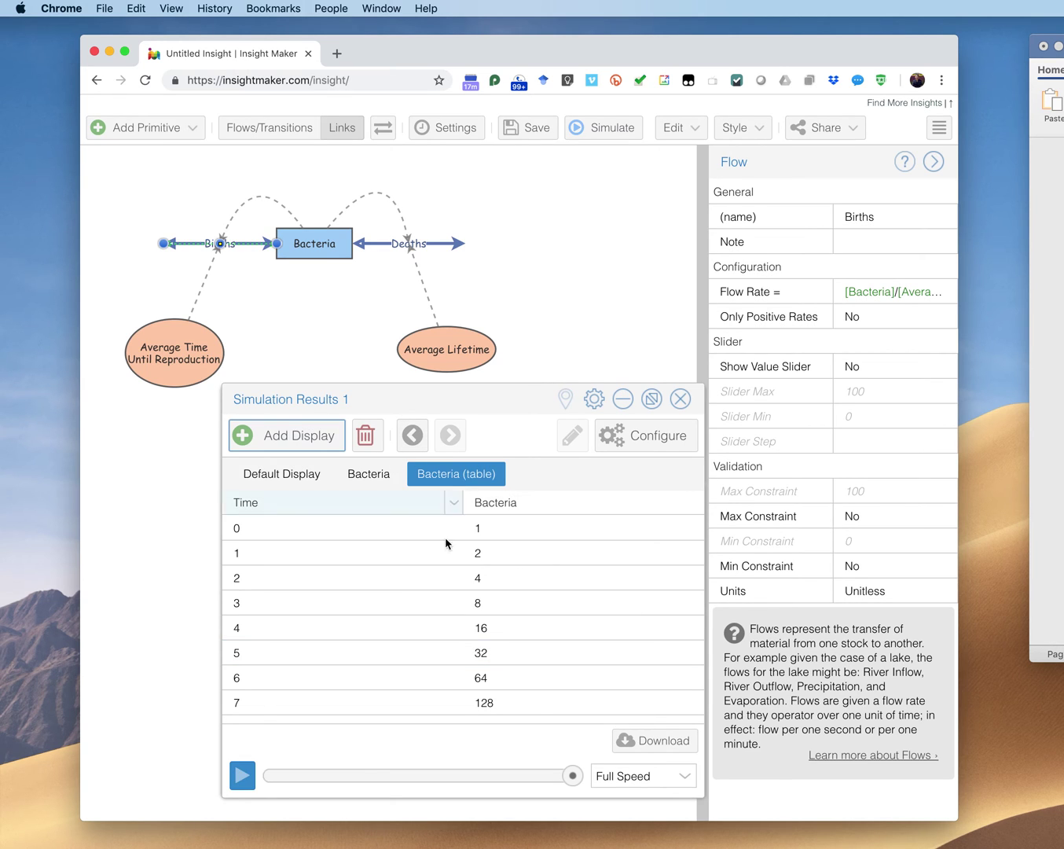
# Step: Scroll through the Bacteria table and start downloading it as 'Bacteria (table).csv'
pyautogui.scroll(-5, 476, 648)
pyautogui.scroll(-2, 488, 668)
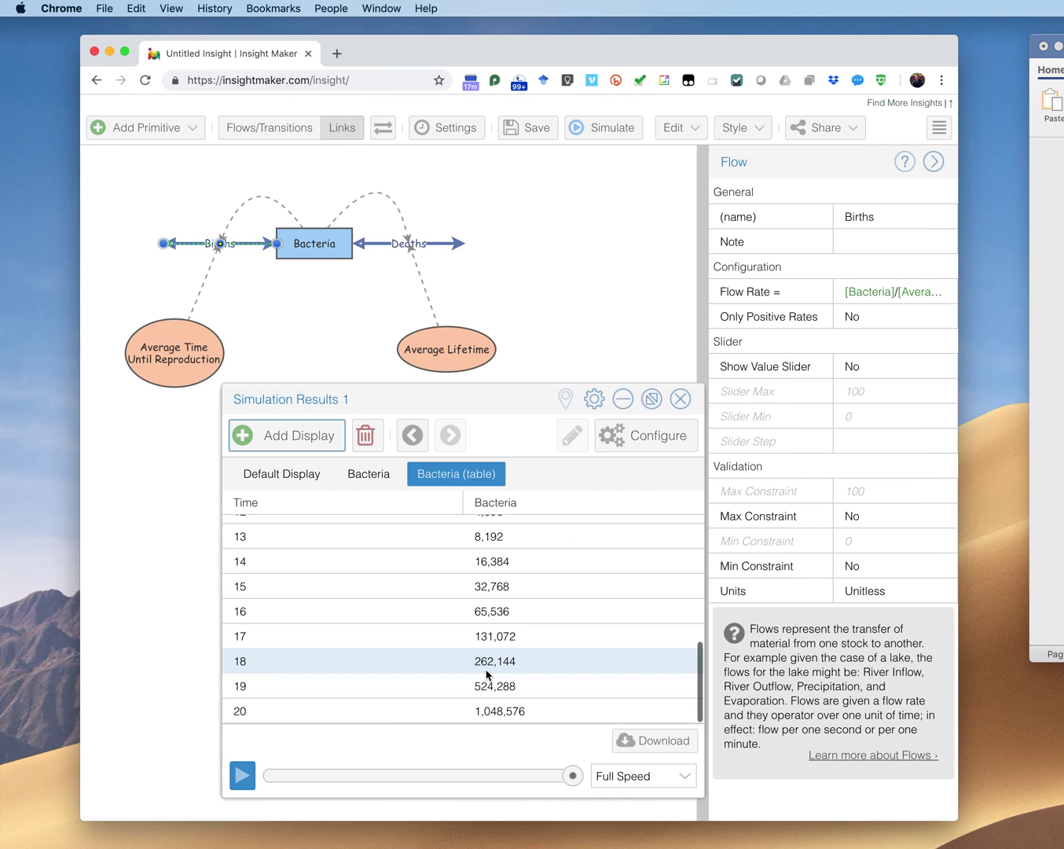
pyautogui.scroll(6, 495, 665)
pyautogui.click(642, 742)
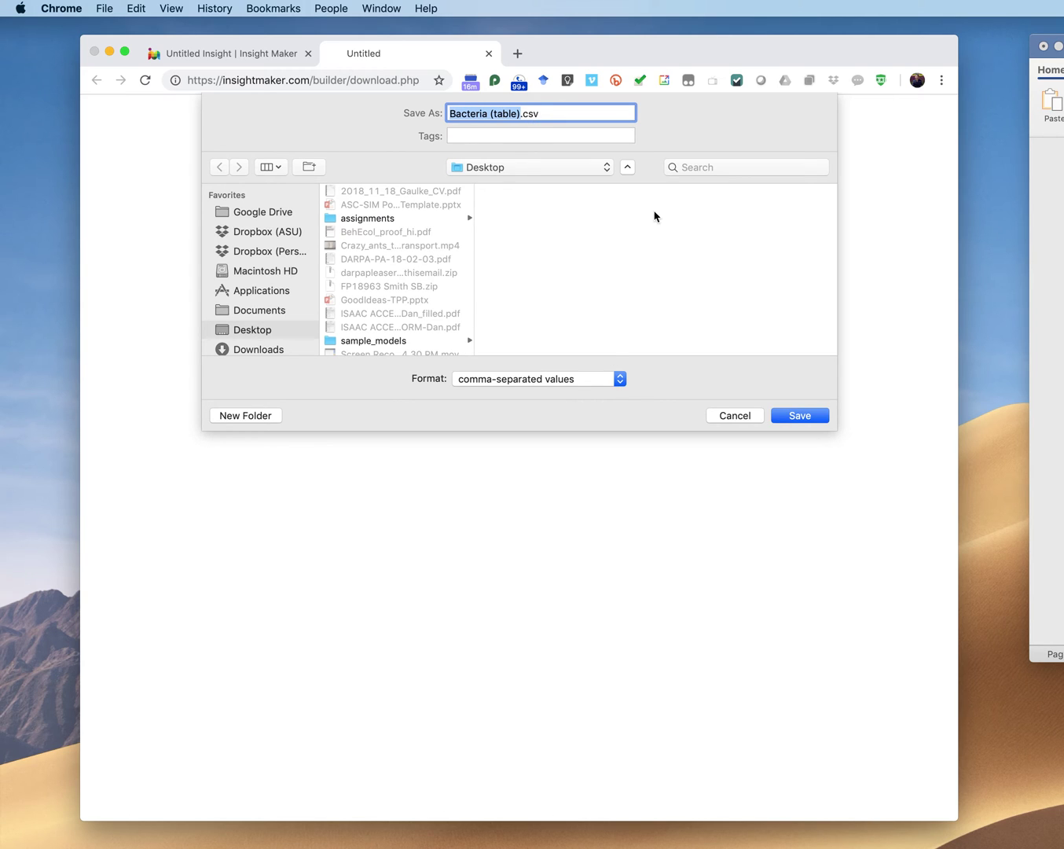
# Step: Cancel the CSV save, returning to the Bacteria (table) display
pyautogui.click(737, 416)
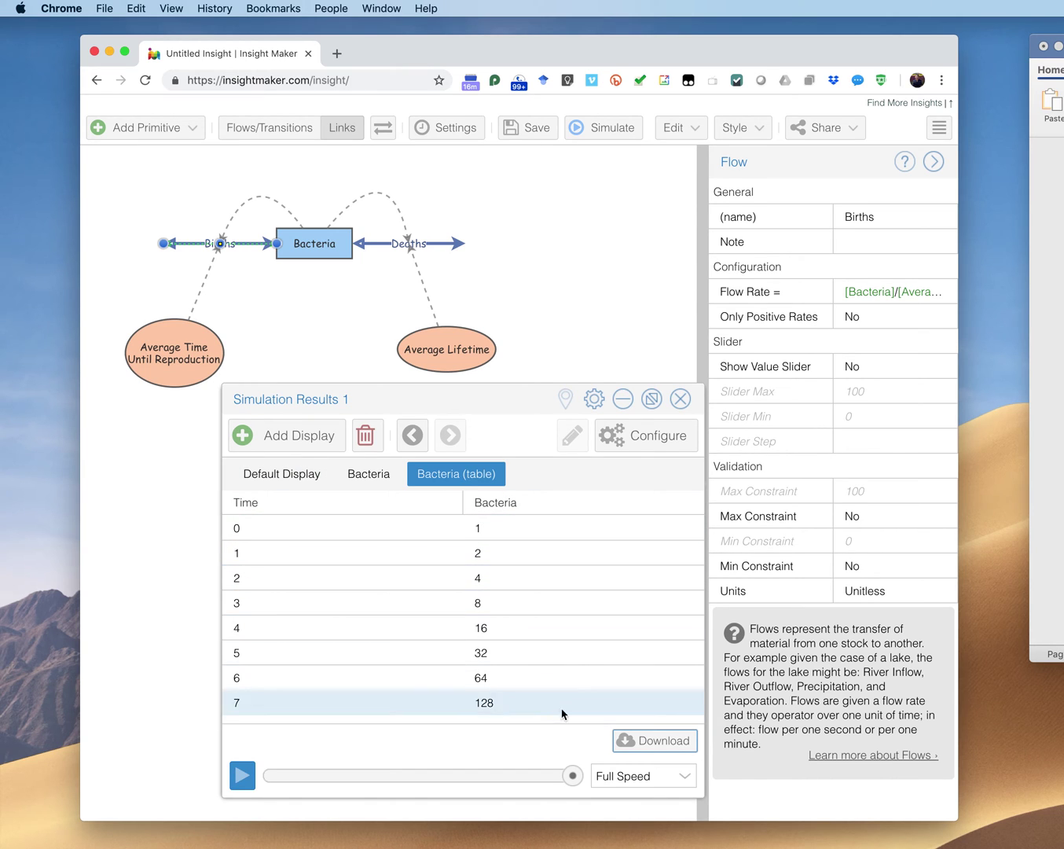
# Step: Set the simulation to 5 Seconds with a 0.01 time step and rerun it
pyautogui.click(680, 400)
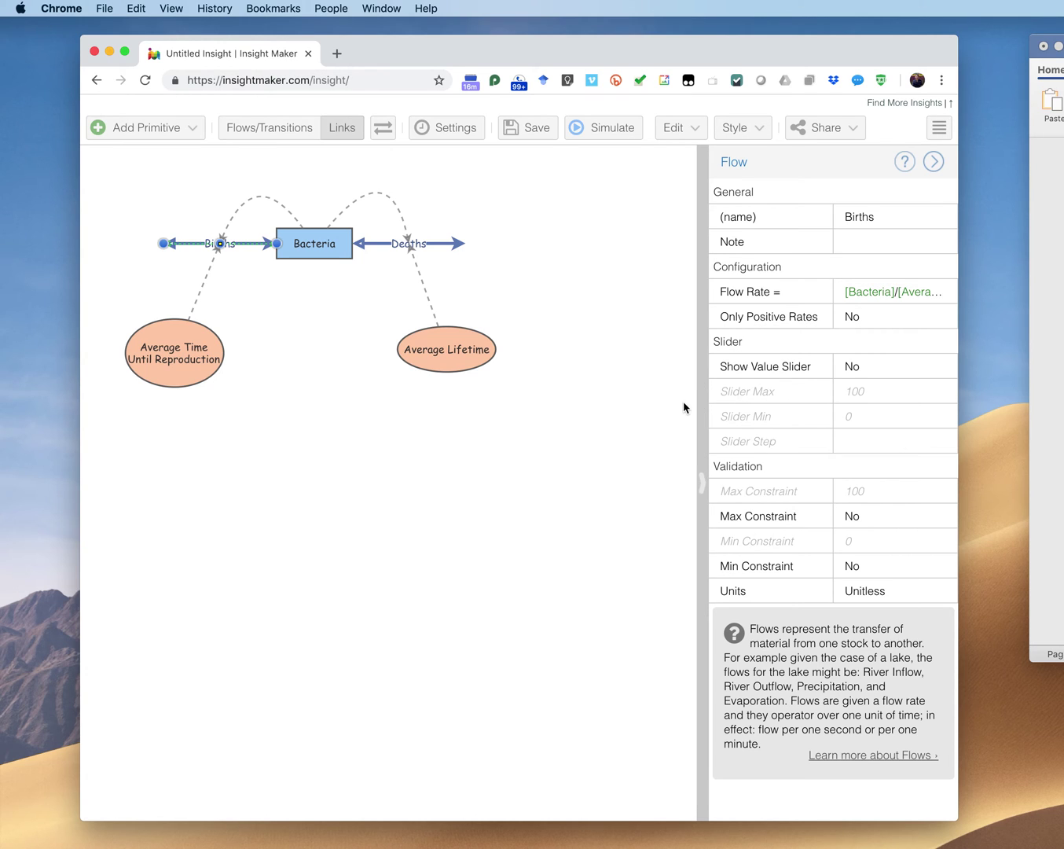
pyautogui.click(456, 131)
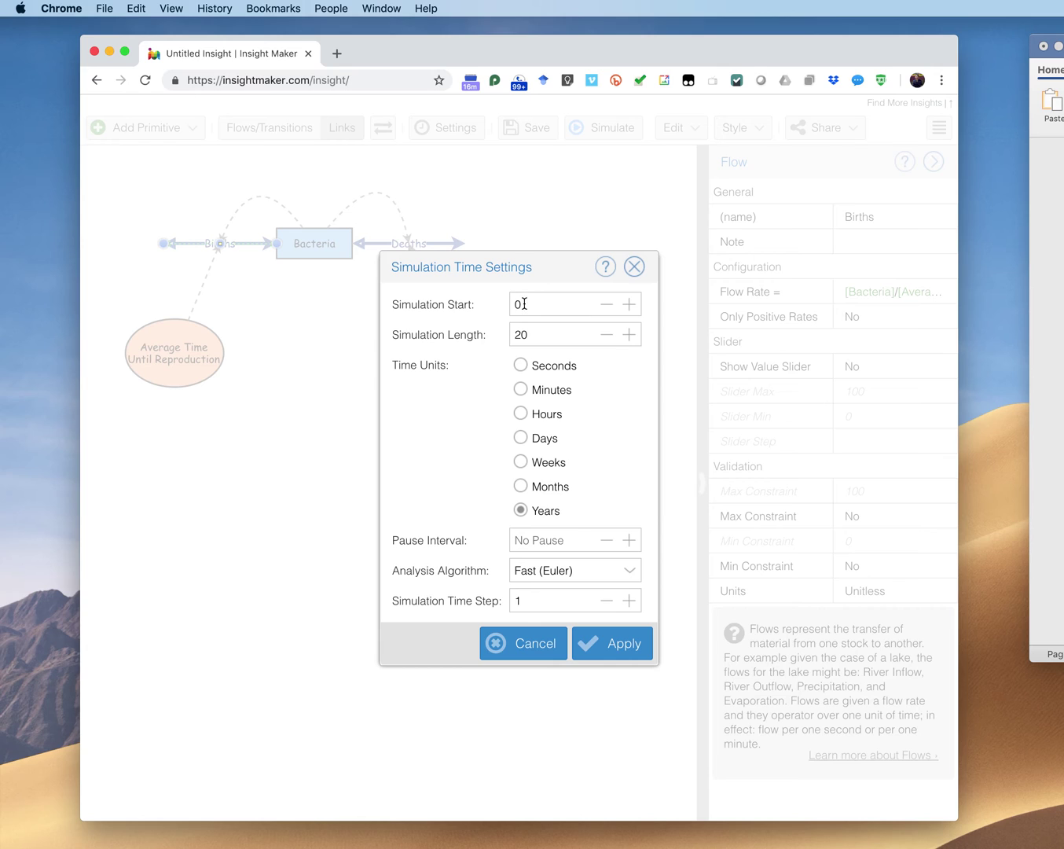
pyautogui.doubleClick(533, 336)
pyautogui.write('5')
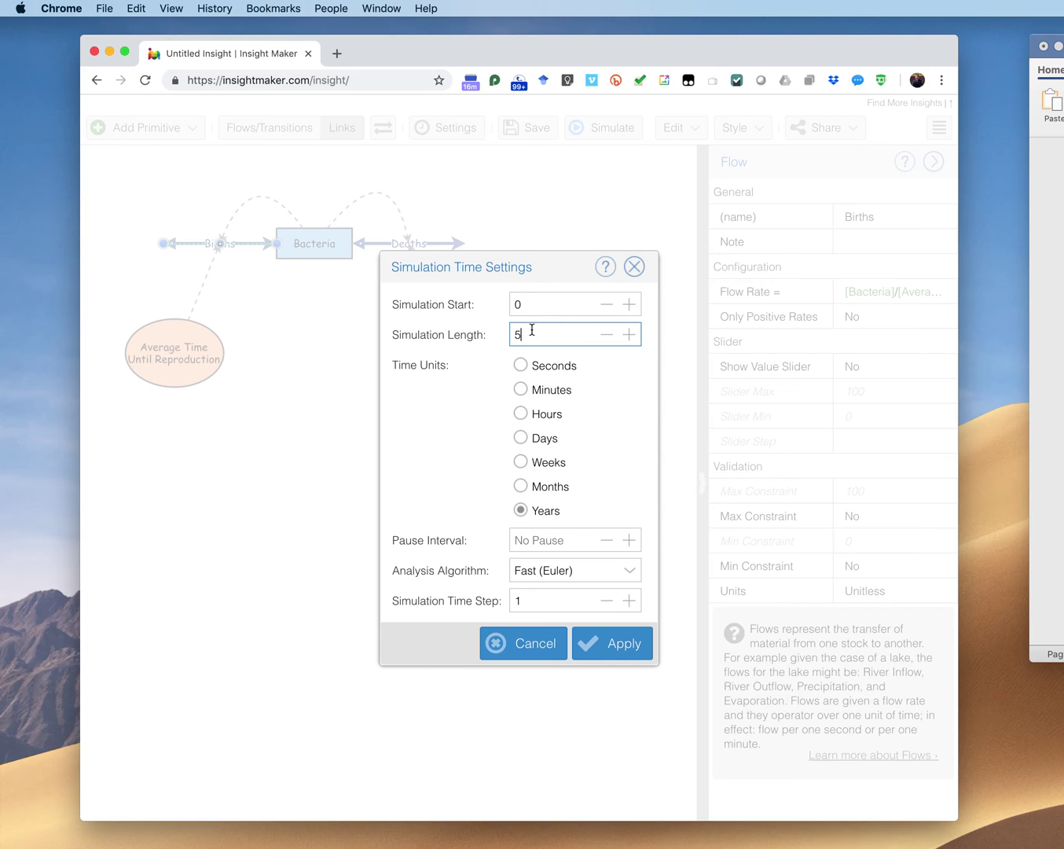
pyautogui.click(521, 366)
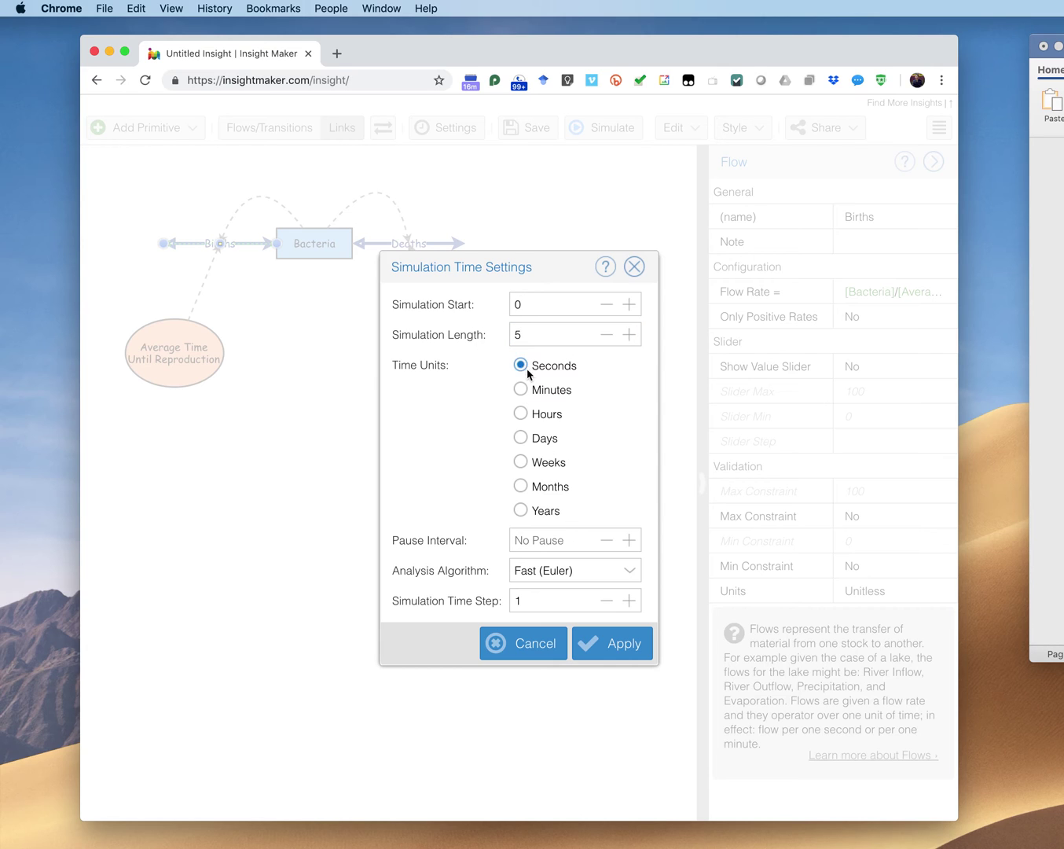
pyautogui.doubleClick(532, 598)
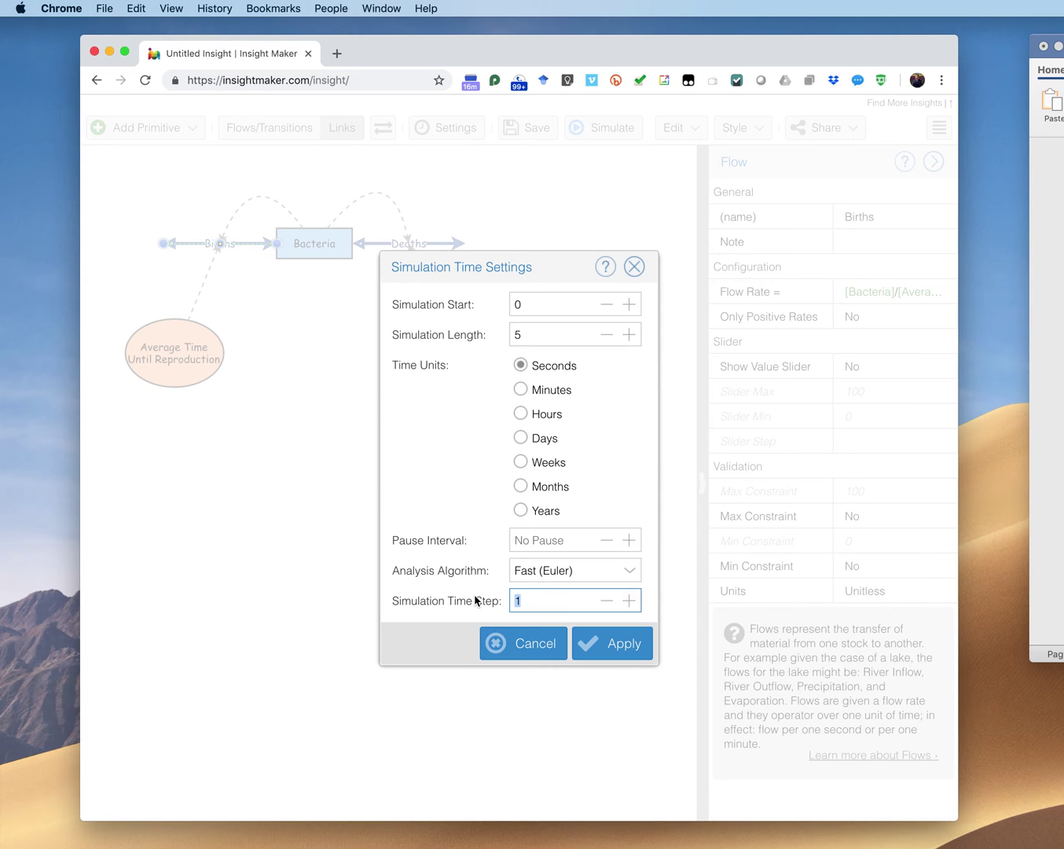
pyautogui.write('0.01')
pyautogui.click(626, 644)
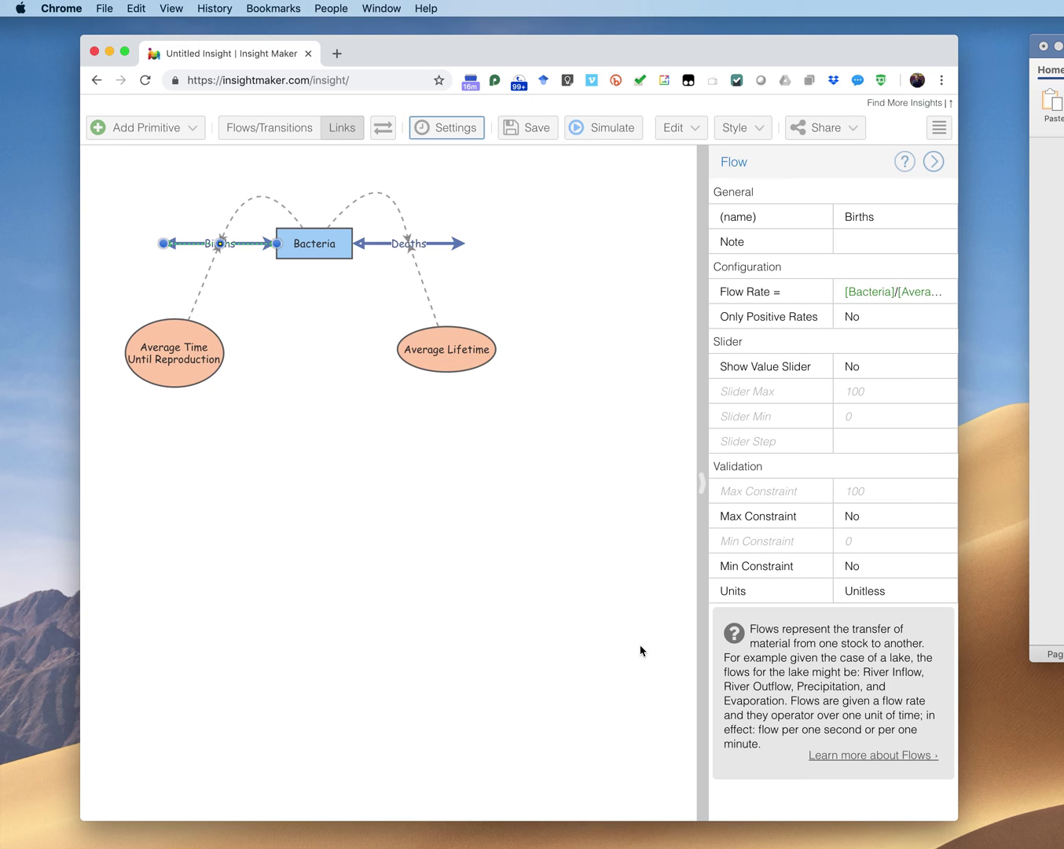
pyautogui.click(612, 130)
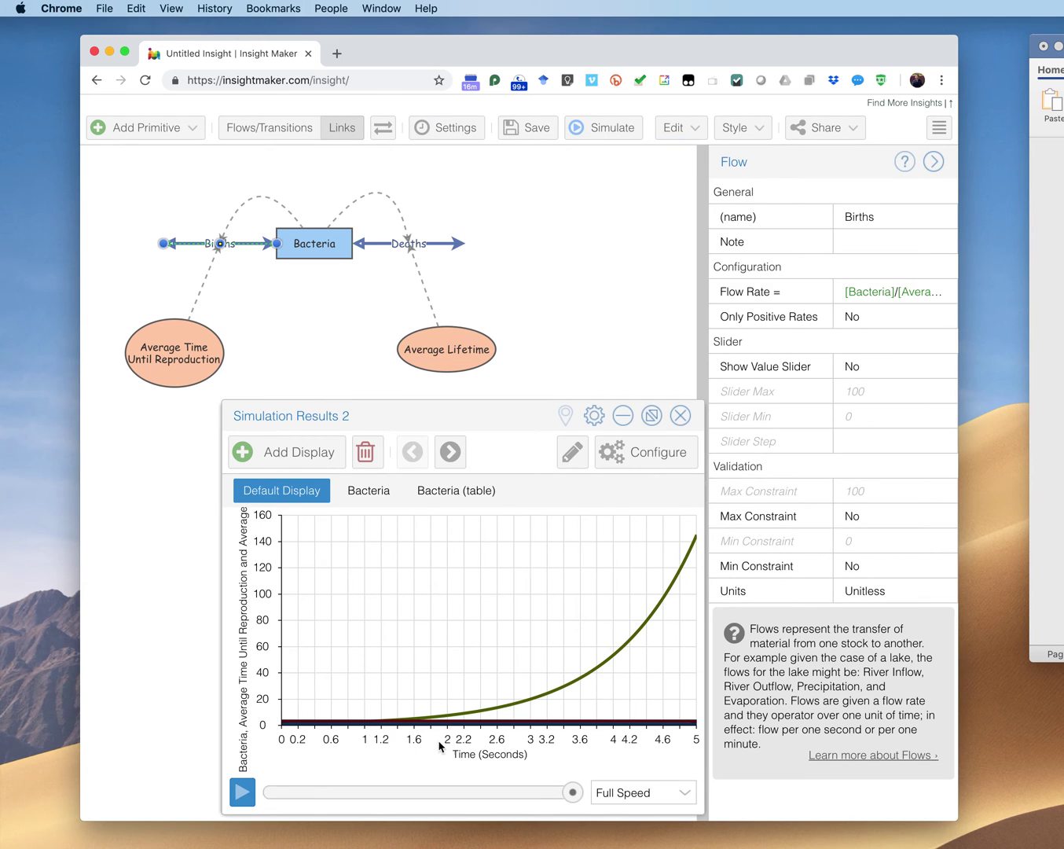
# Step: Save the rerun Bacteria table as Bacteria.csv in the sample_models folder
pyautogui.click(464, 493)
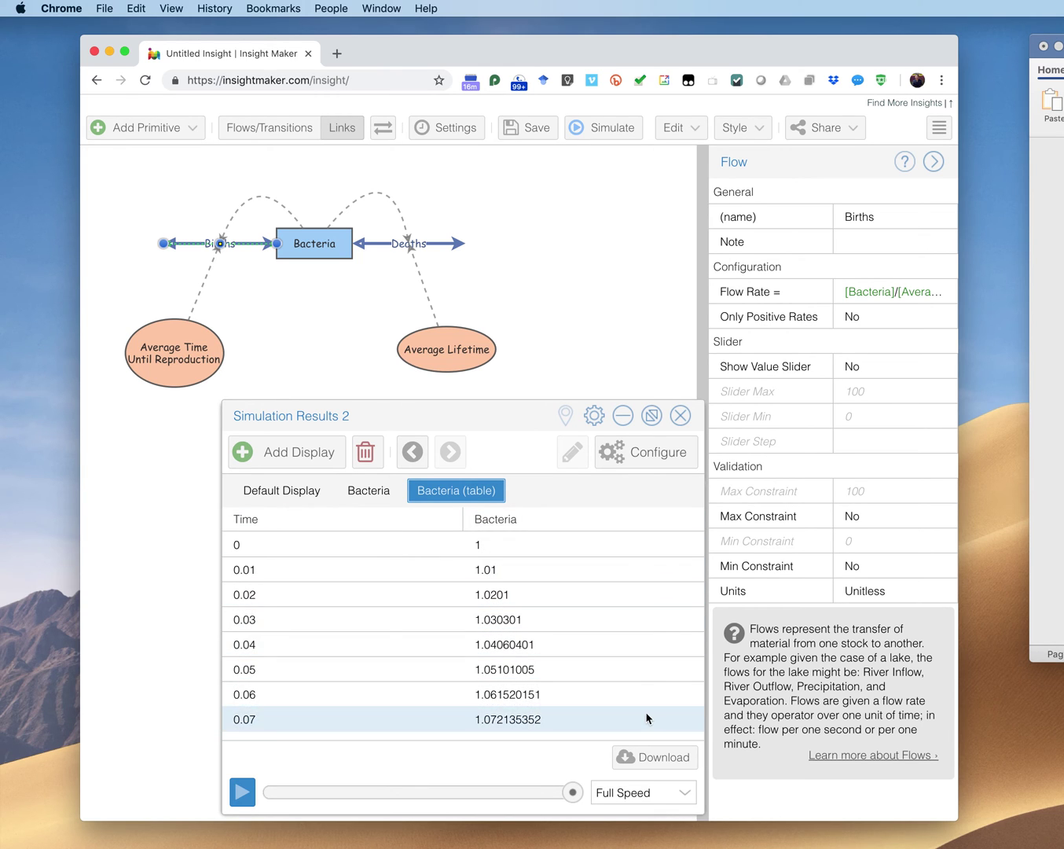
pyautogui.click(657, 756)
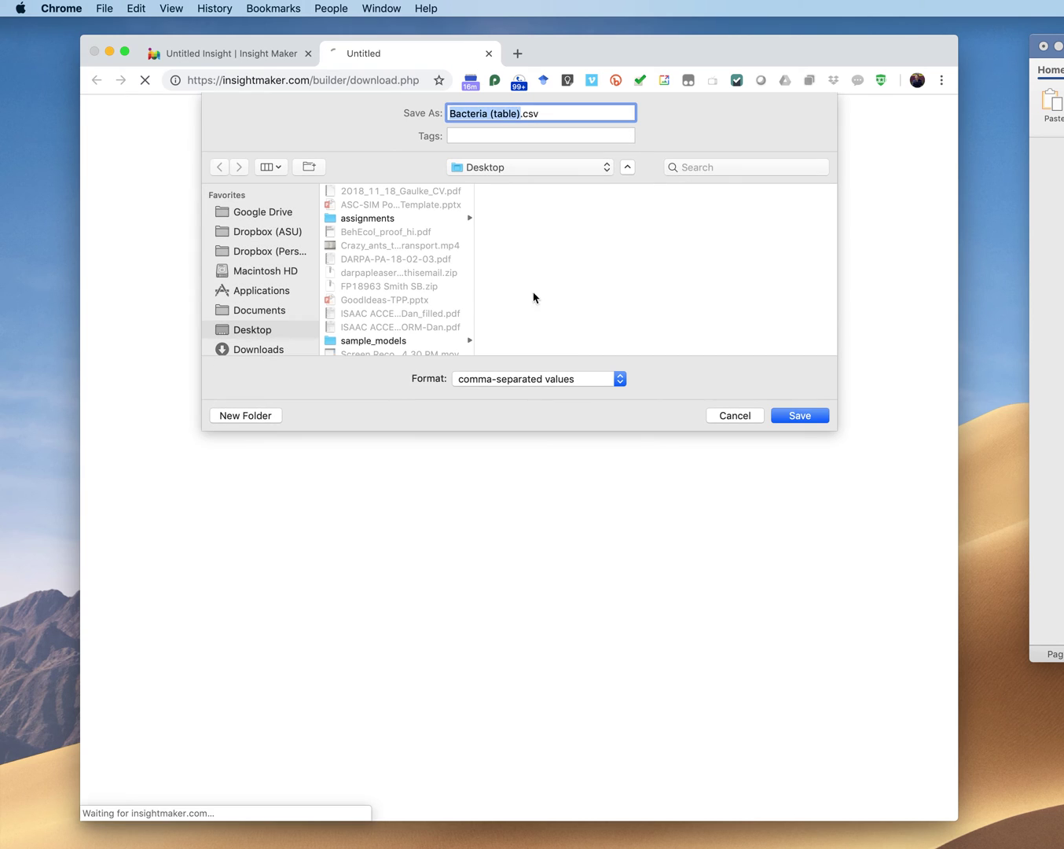
pyautogui.write('Bacteria')
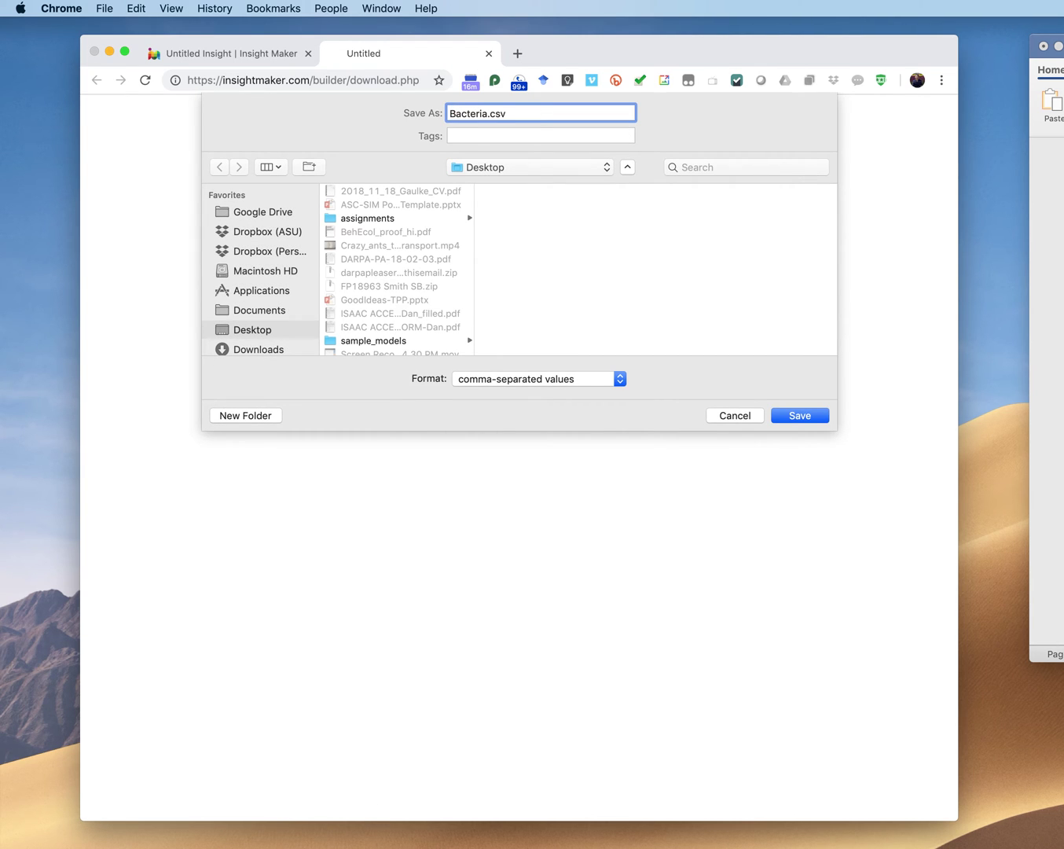
pyautogui.click(393, 342)
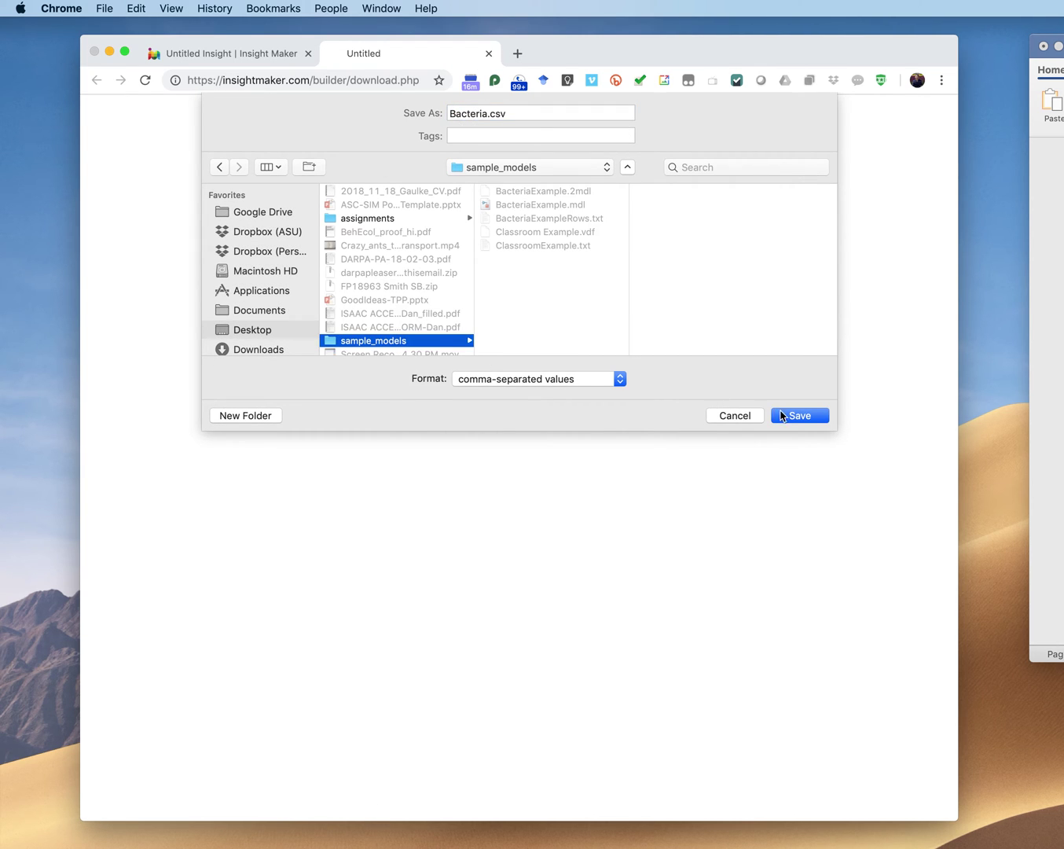
pyautogui.click(783, 415)
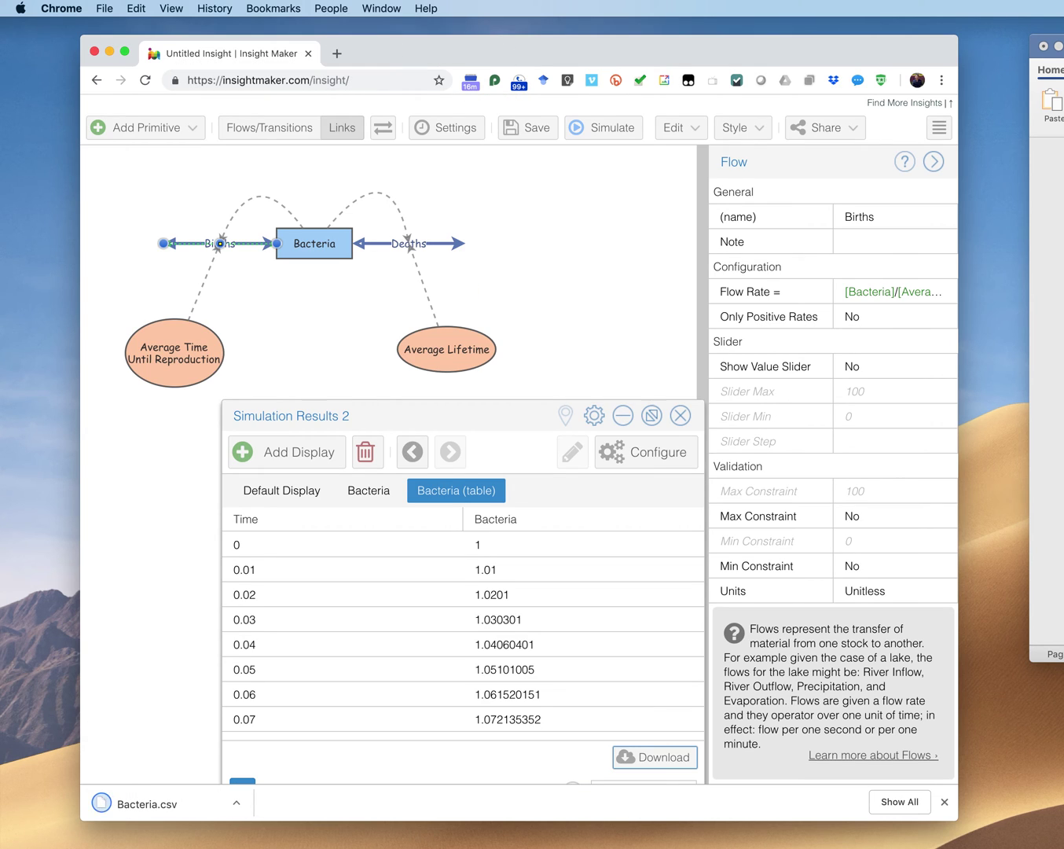
pyautogui.press('super+Tab')
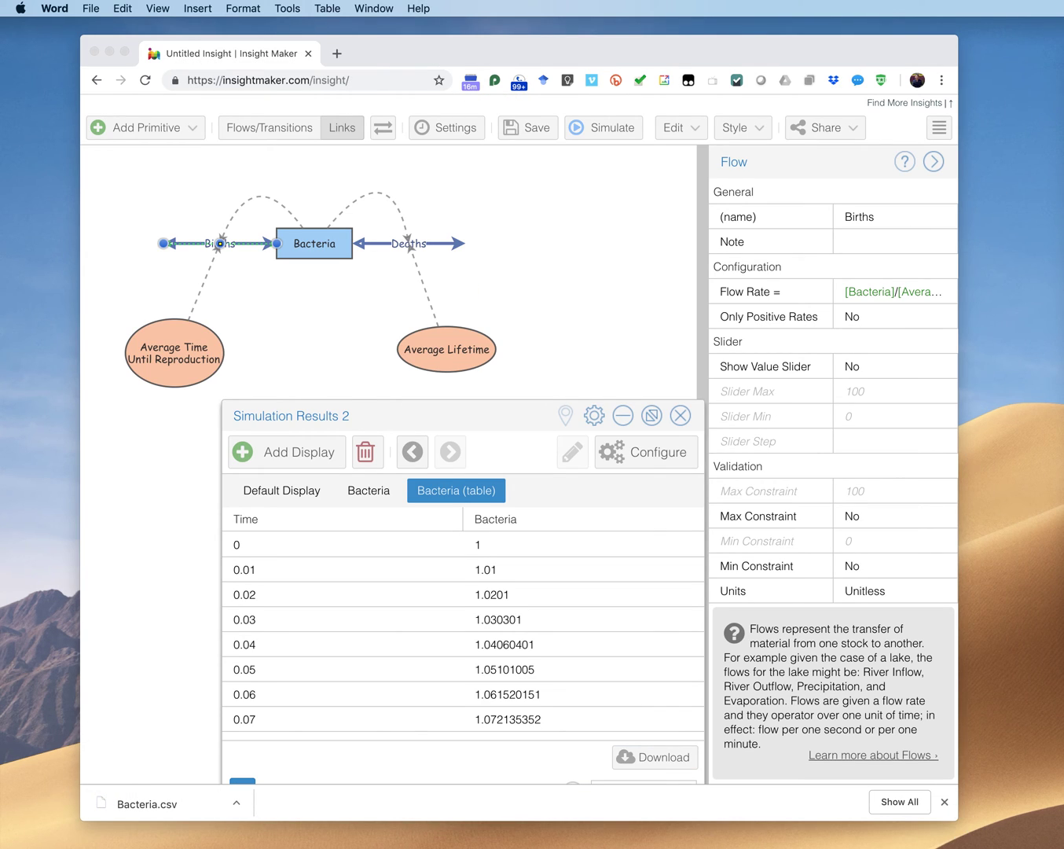
# Step: Open Bacteria.csv from sample_models in Microsoft Excel
pyautogui.press('super+Tab')
pyautogui.press('super+Tab')
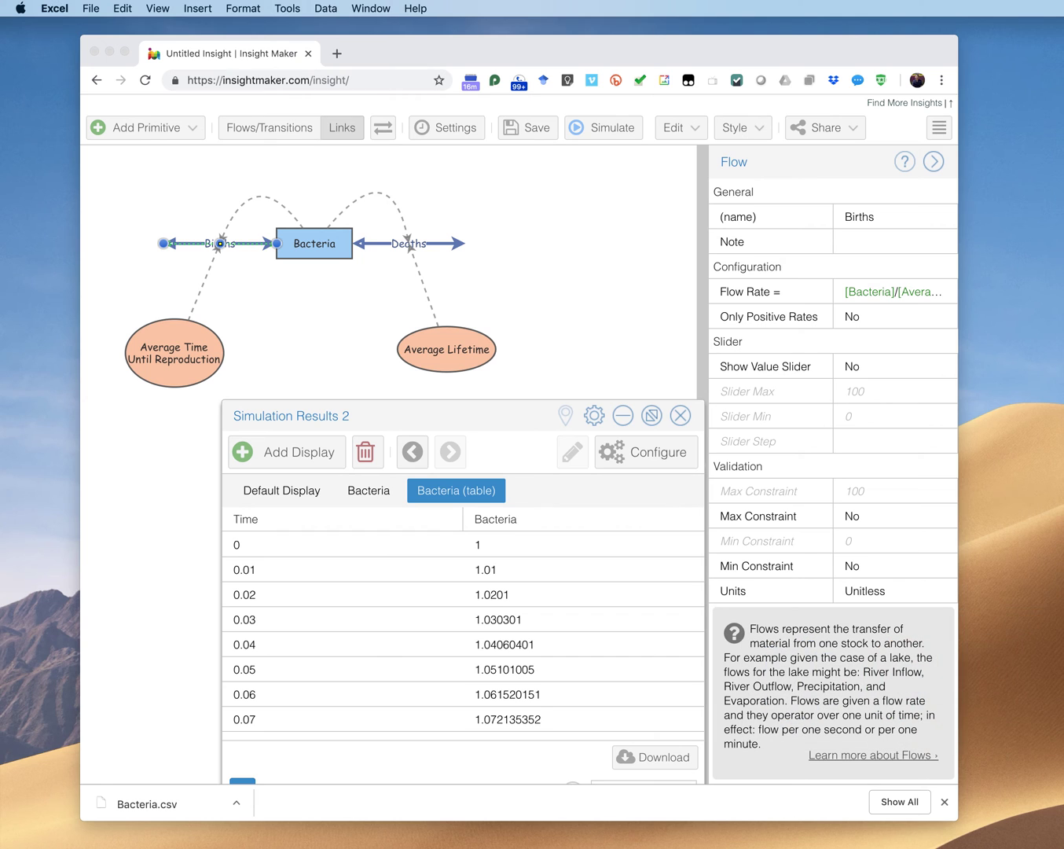
pyautogui.click(90, 8)
pyautogui.click(103, 52)
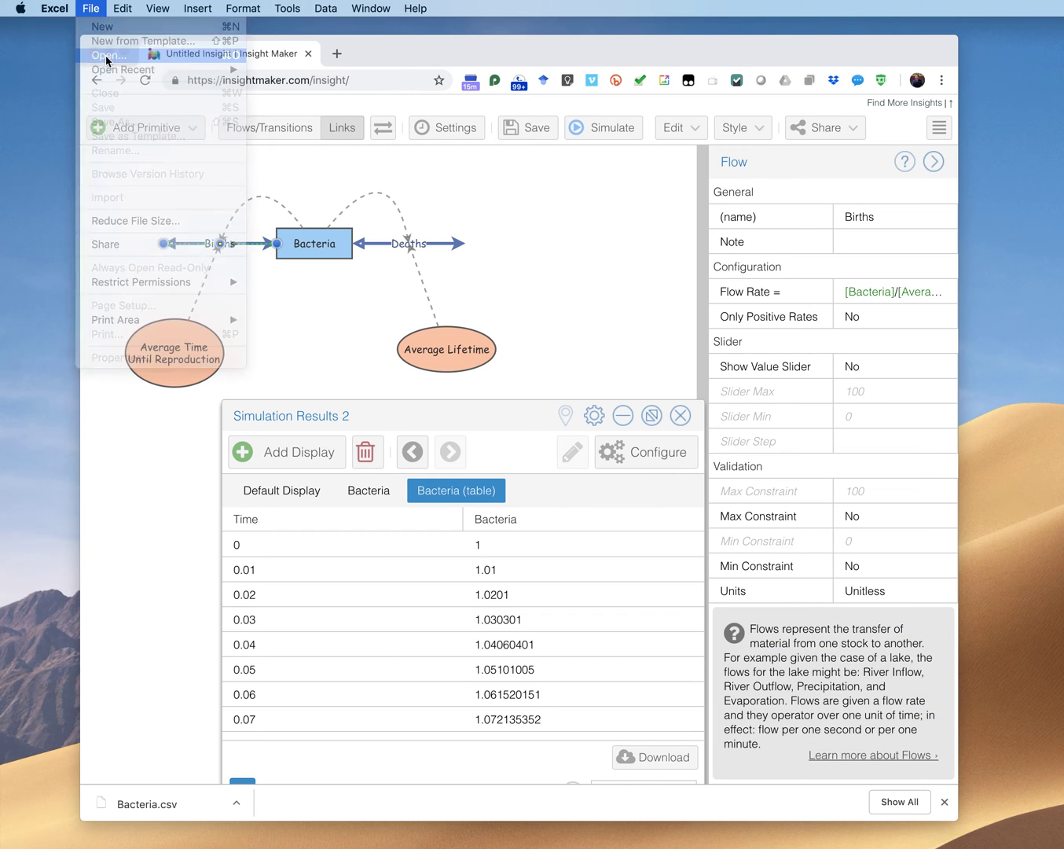
pyautogui.moveTo(1032, 268); pyautogui.dragTo(423, 192)
pyautogui.click(464, 222)
pyautogui.click(872, 508)
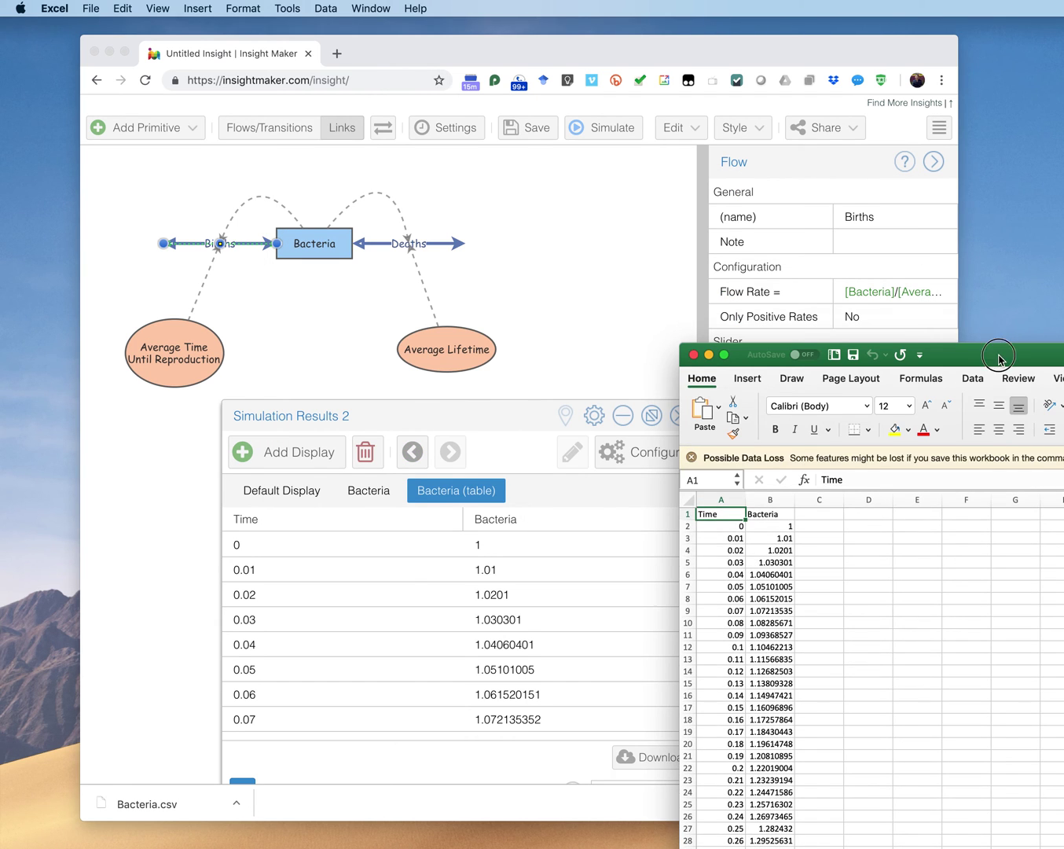
# Step: Arrange the workbook window and select the Time and Bacteria columns A and B
pyautogui.moveTo(998, 354); pyautogui.dragTo(349, 81)
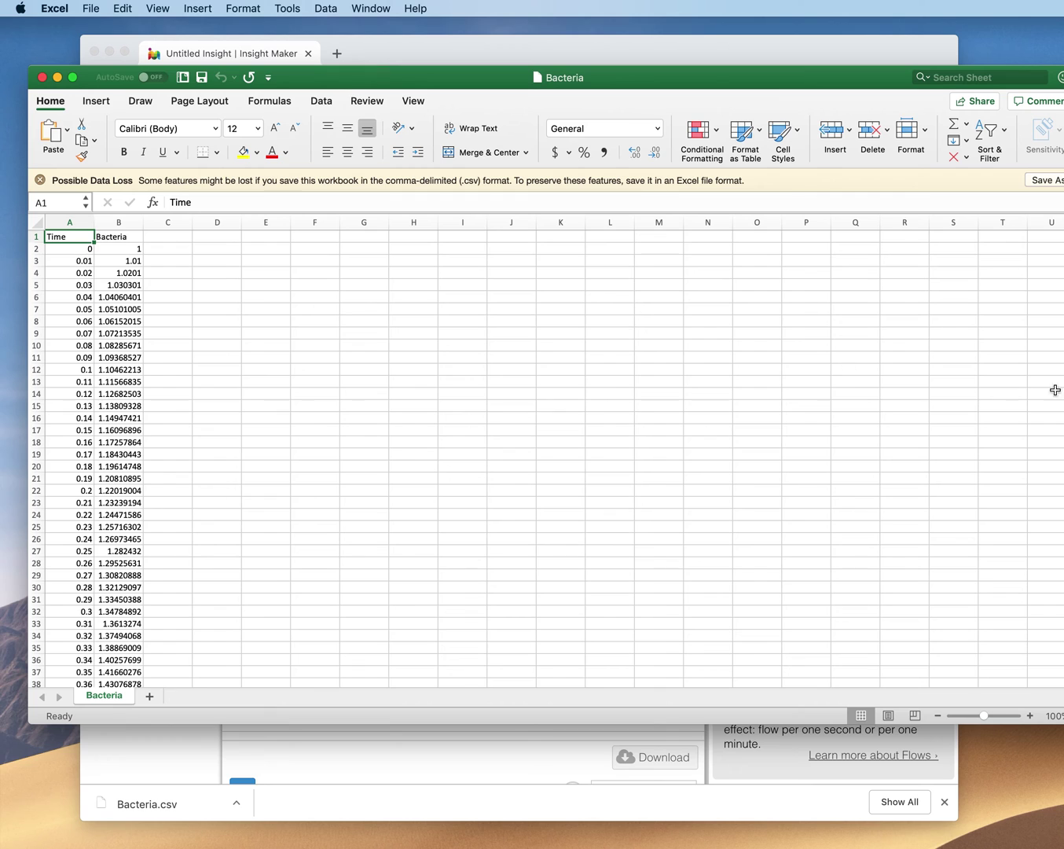
pyautogui.moveTo(1061, 389); pyautogui.dragTo(312, 381)
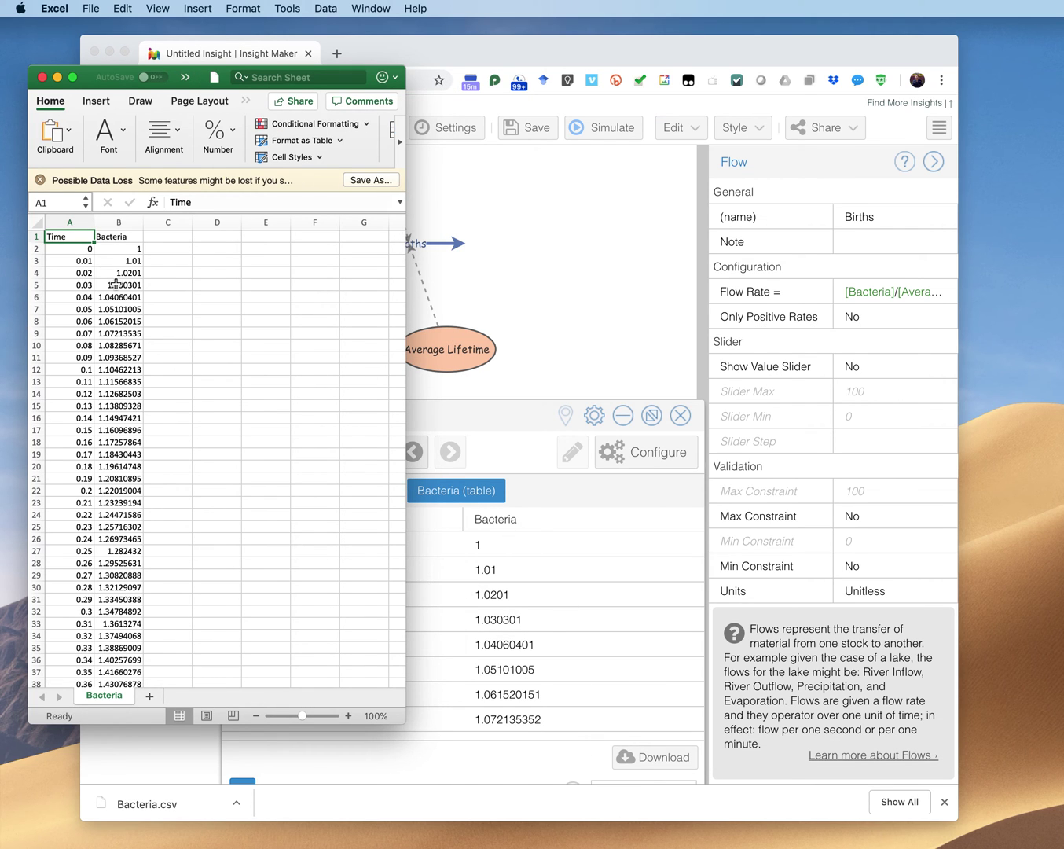
pyautogui.click(69, 221)
pyautogui.keyDown('shift'); pyautogui.click(118, 221); pyautogui.keyUp('shift')
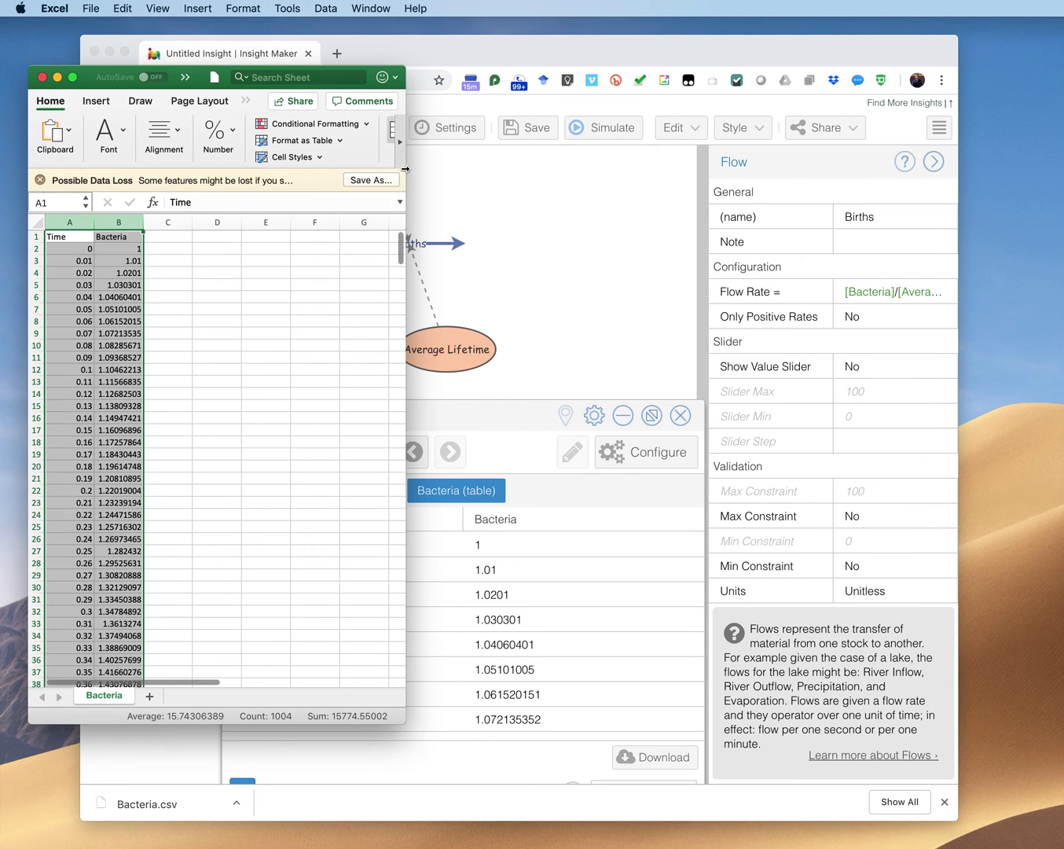
pyautogui.moveTo(405, 169); pyautogui.dragTo(791, 188)
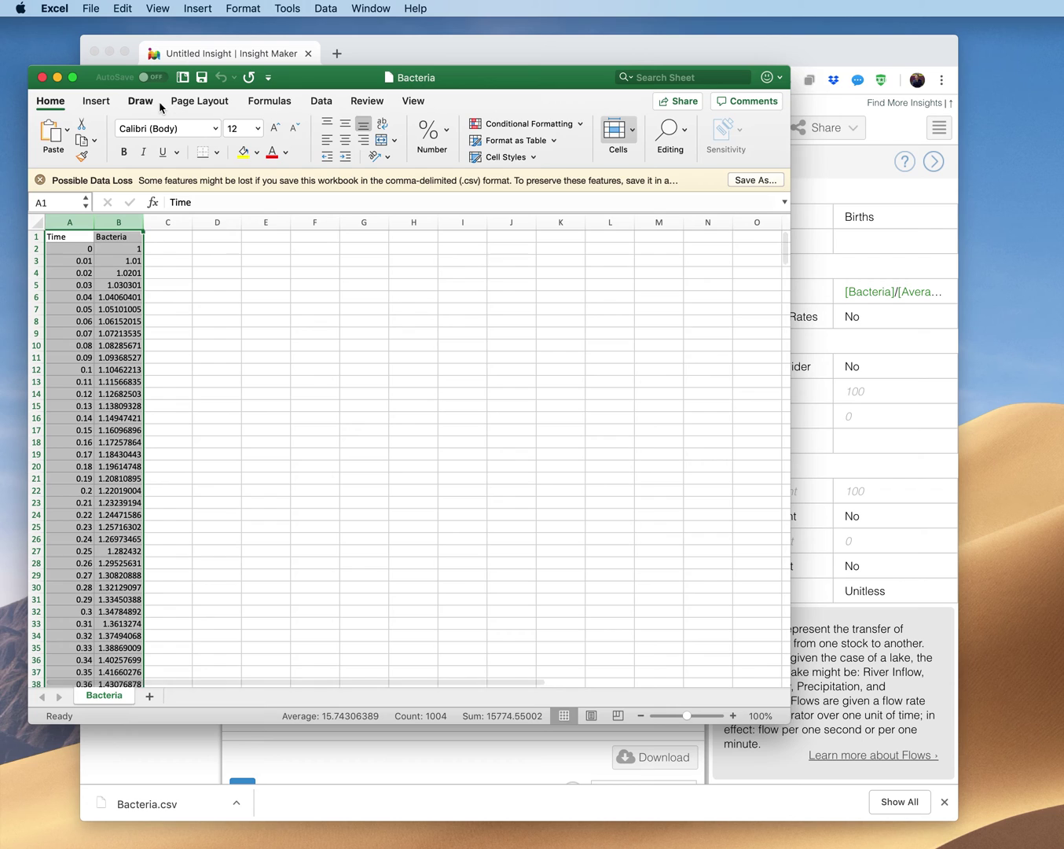
# Step: Insert the recommended chart of Bacteria over time and move it beside the data
pyautogui.click(96, 100)
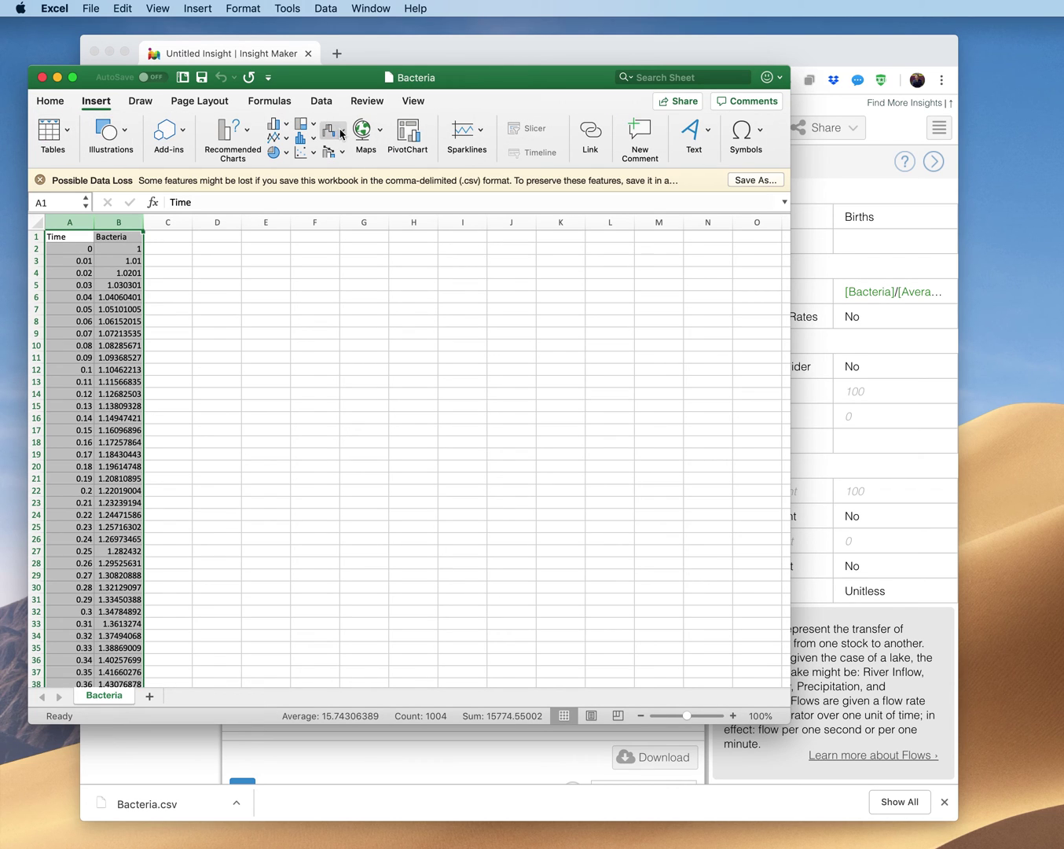
pyautogui.click(249, 133)
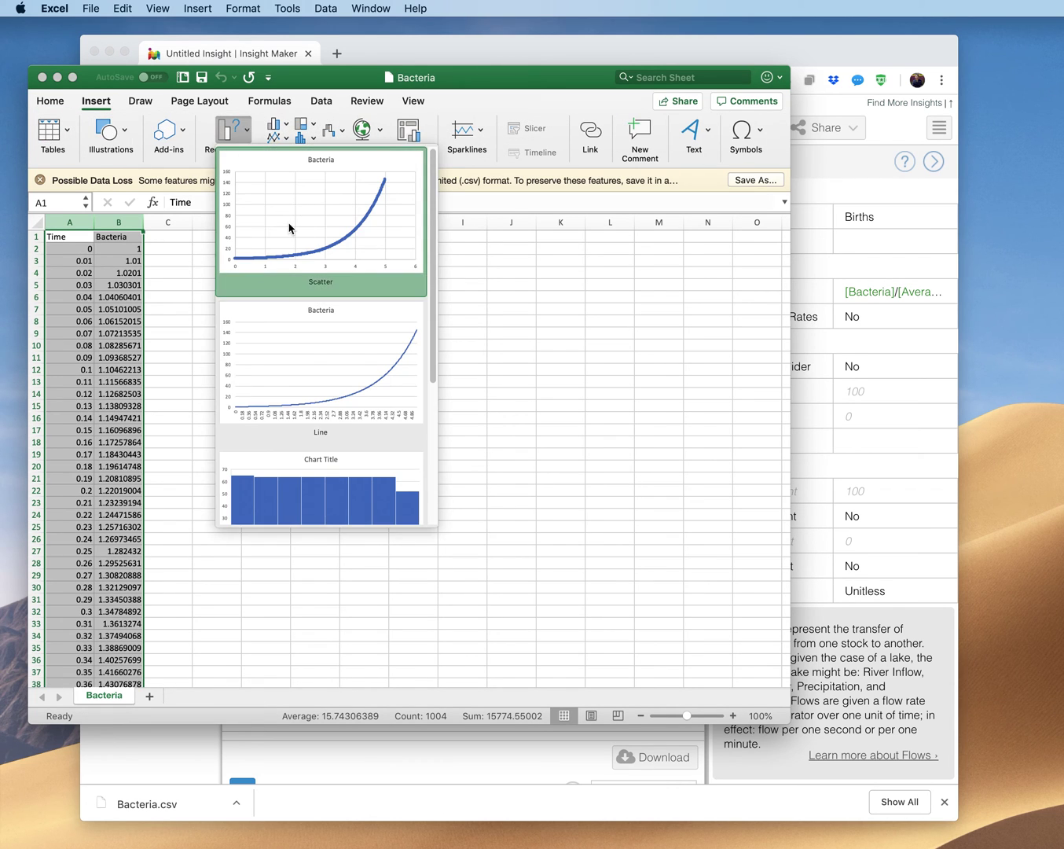
pyautogui.click(290, 228)
pyautogui.moveTo(483, 401); pyautogui.dragTo(563, 354)
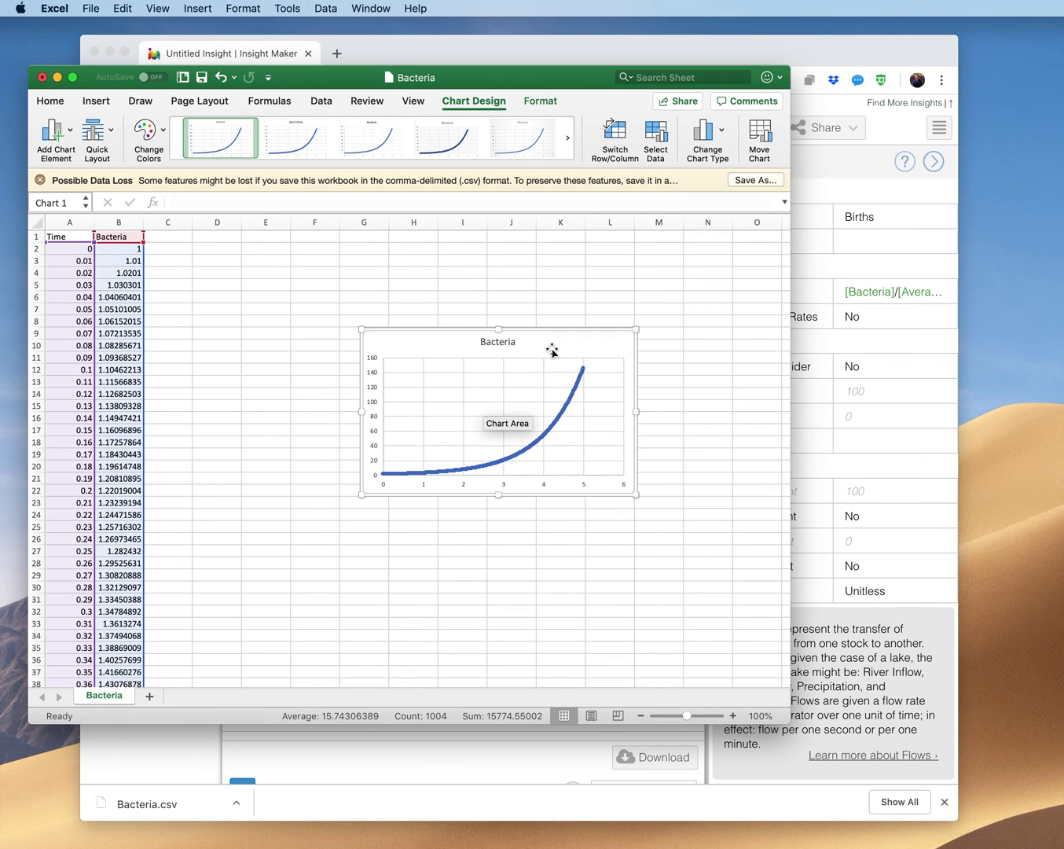
# Step: Add the horizontal axis title 'Time (Seconds)'
pyautogui.click(375, 407)
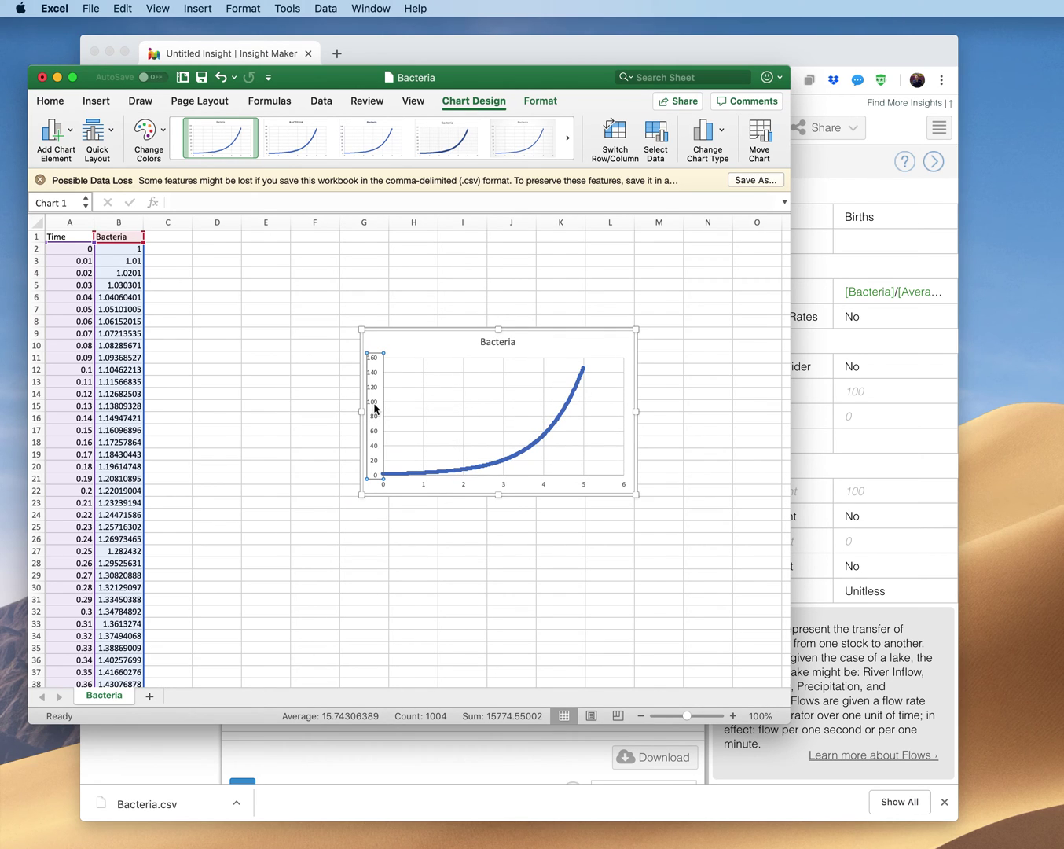
pyautogui.click(53, 133)
pyautogui.moveTo(96, 162)
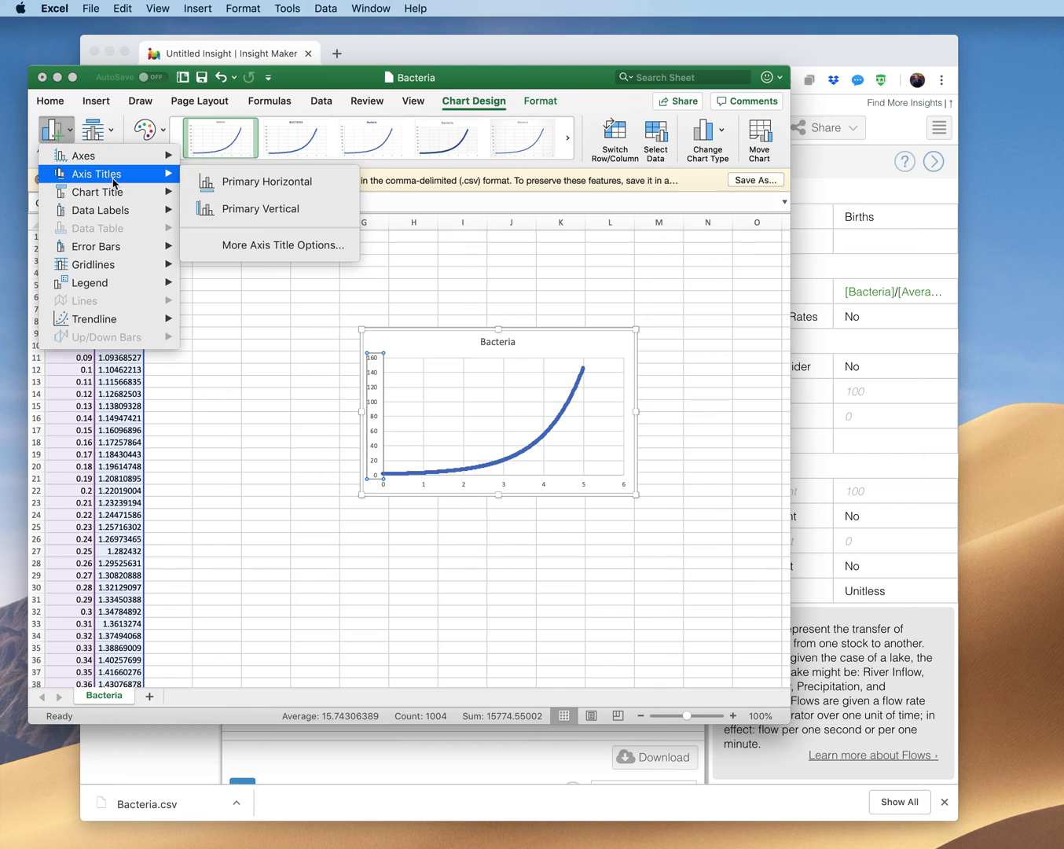
pyautogui.click(247, 181)
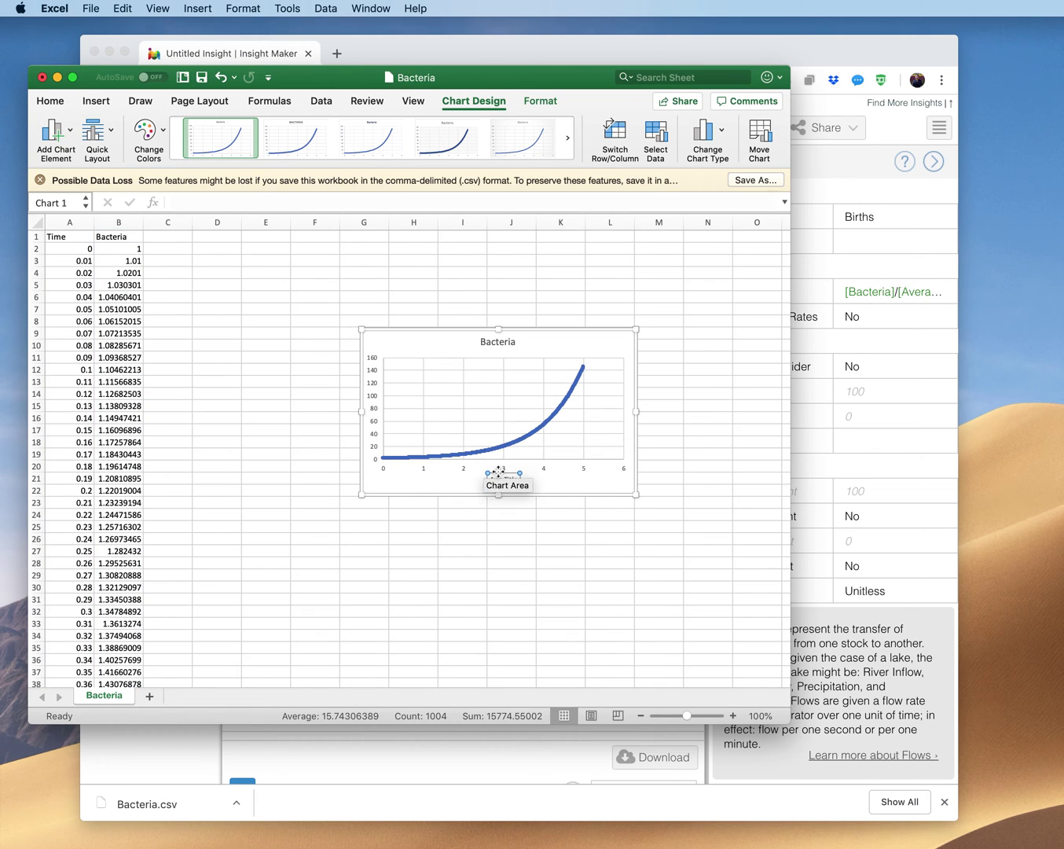
pyautogui.moveTo(489, 479); pyautogui.dragTo(501, 481)
pyautogui.press('super+a')
pyautogui.write('Time (Seconds')
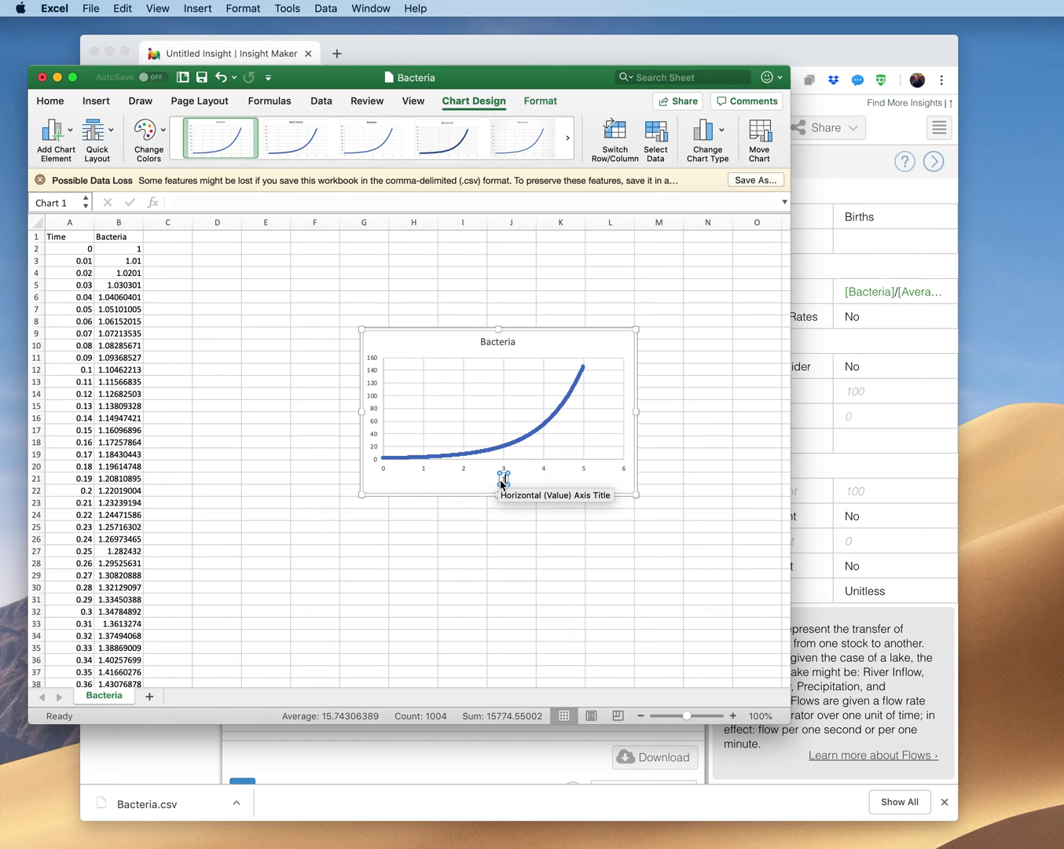
pyautogui.write(')')
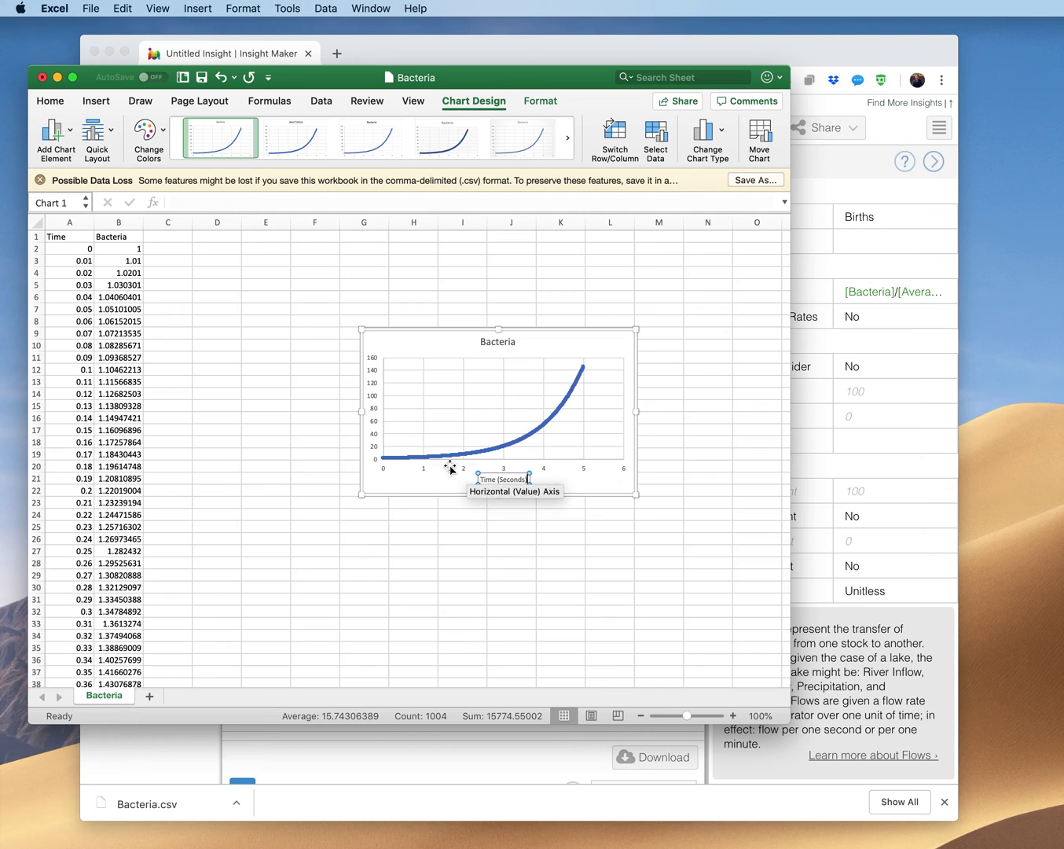
# Step: Add the vertical axis title 'Bacteria (bacters)'
pyautogui.click(54, 131)
pyautogui.moveTo(119, 194)
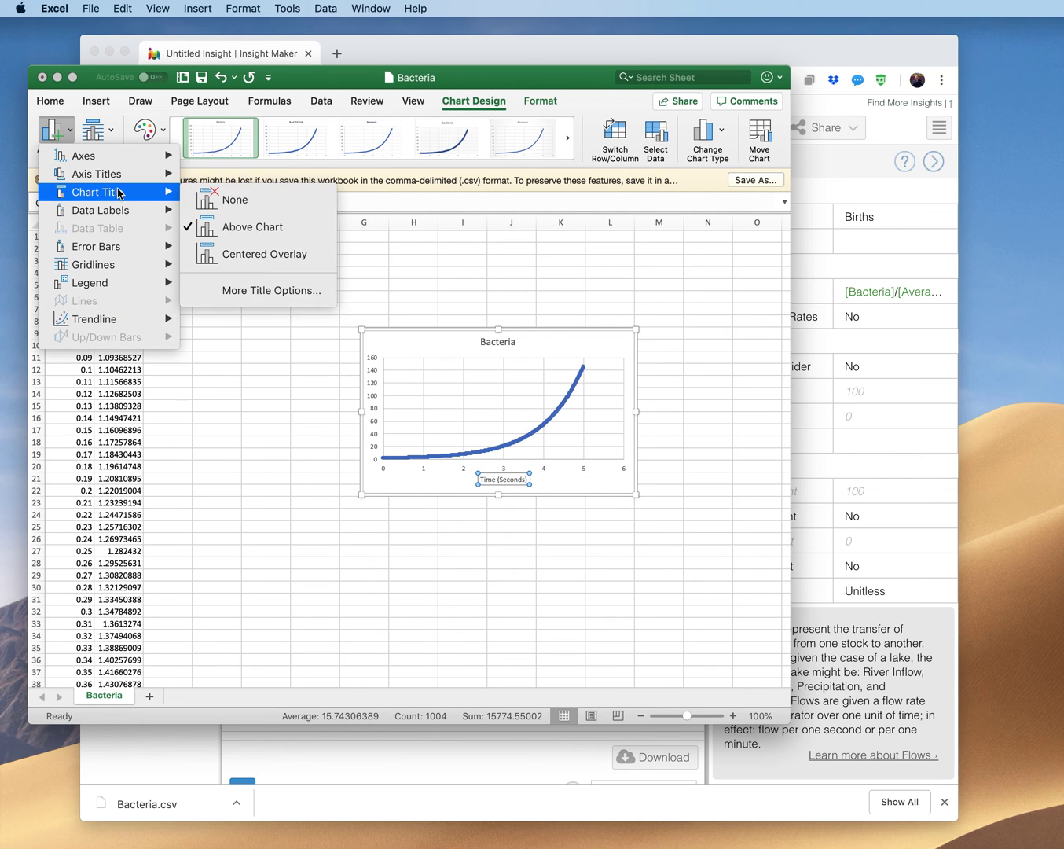
pyautogui.click(271, 210)
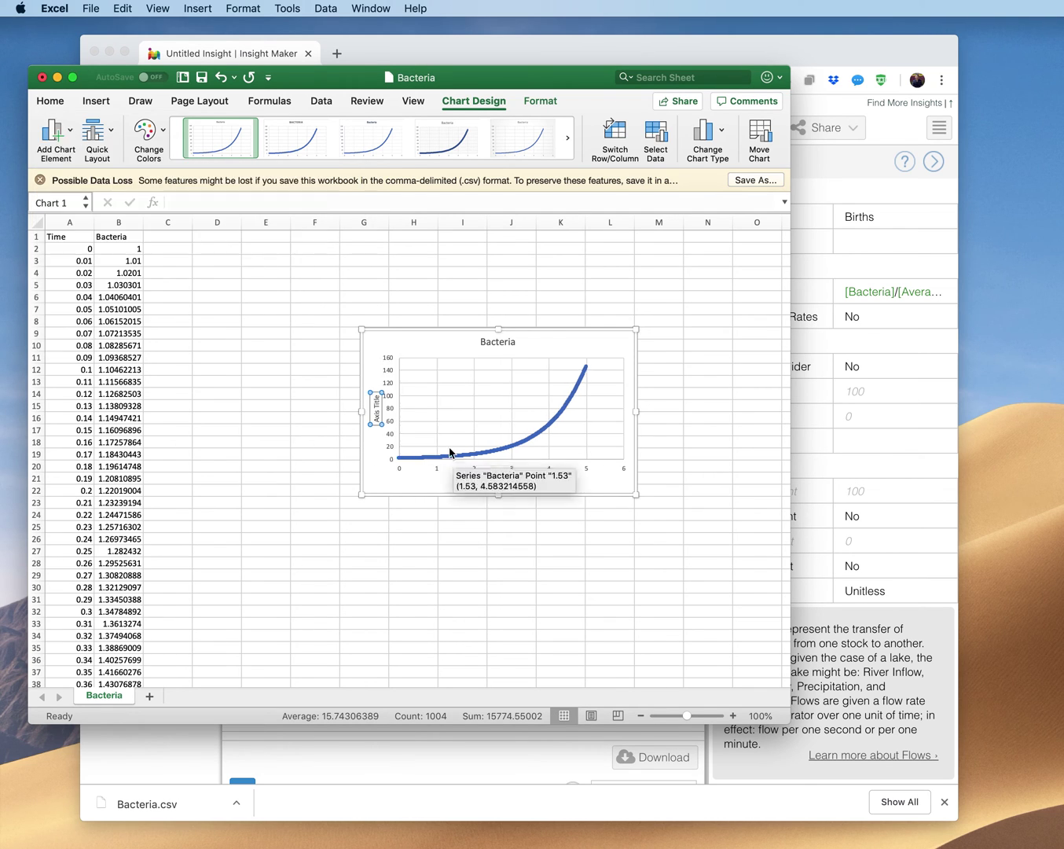
pyautogui.tripleClick(378, 414)
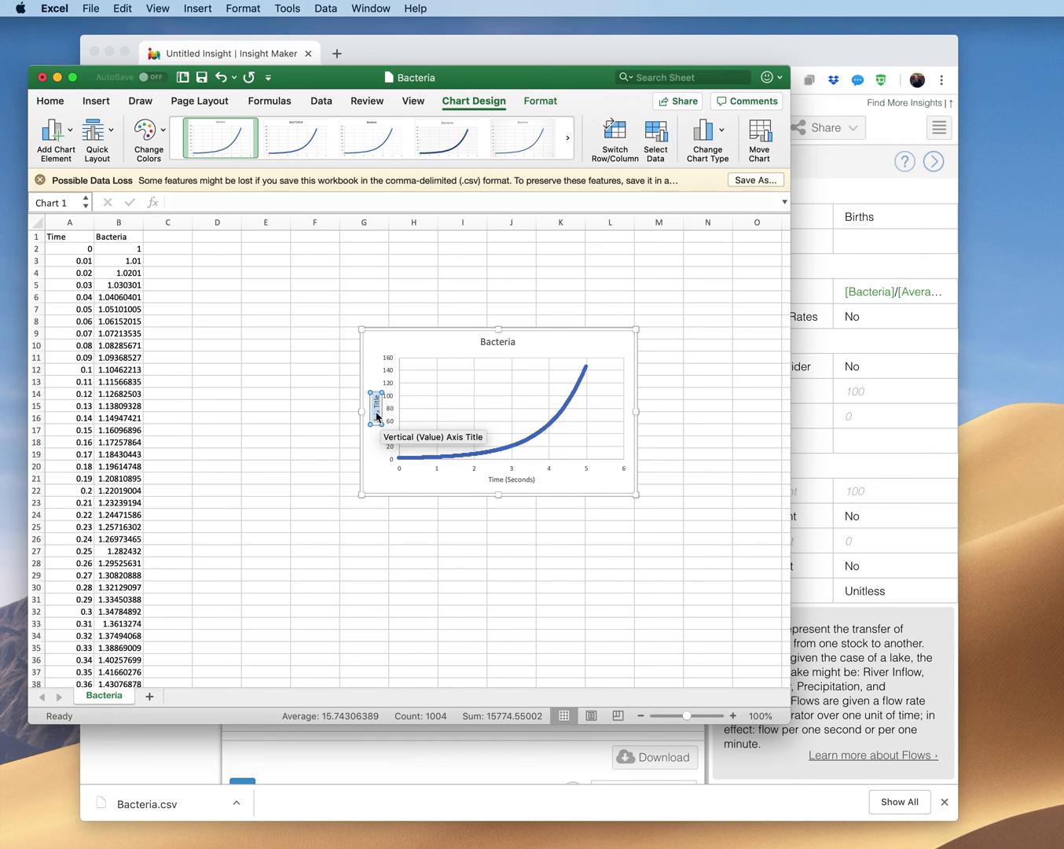
pyautogui.write('Bacteria (bacters)')
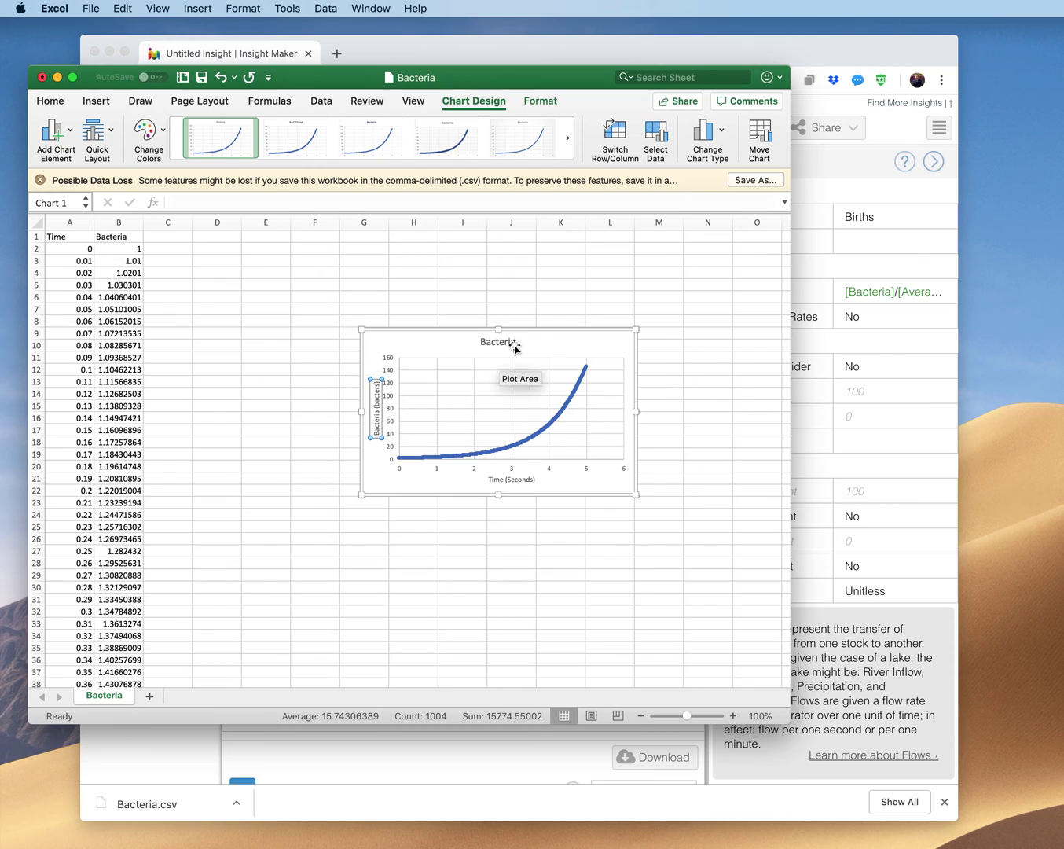
# Step: Change the chart title from 'Bacteria' to 'Population Growth of Bacteria'
pyautogui.click(508, 343)
pyautogui.doubleClick(501, 340)
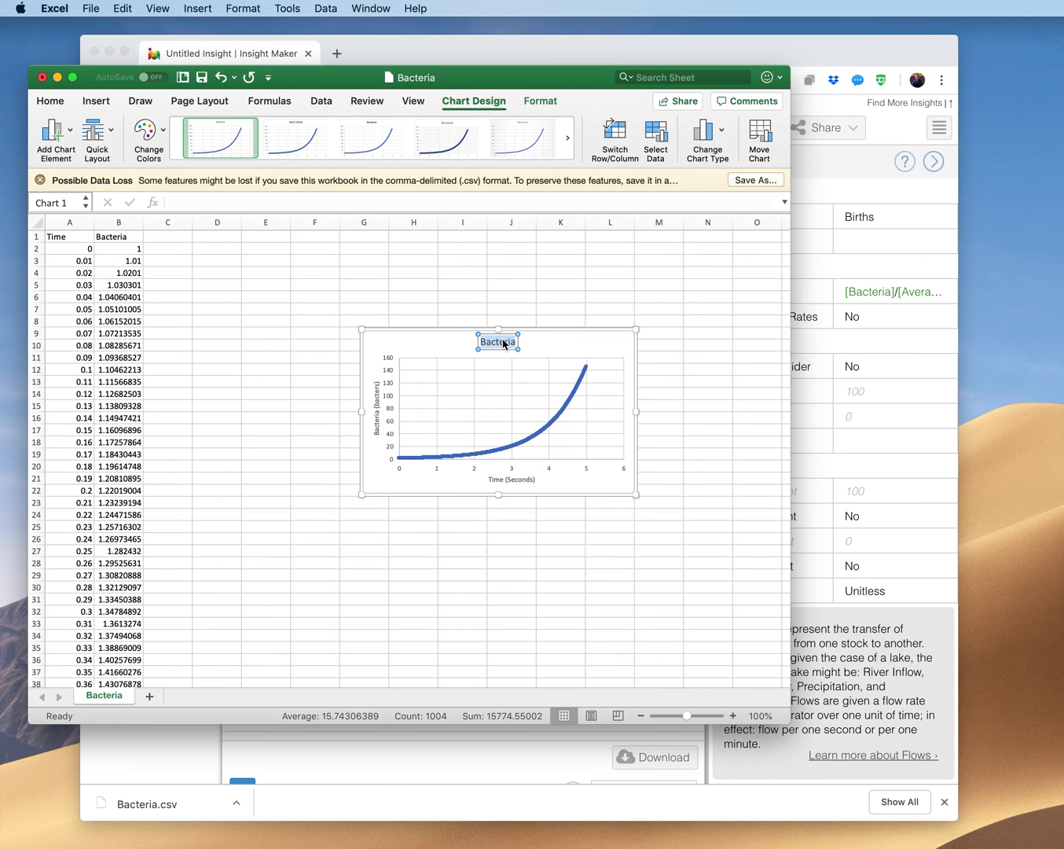
pyautogui.write('Population Growth of Bacteria')
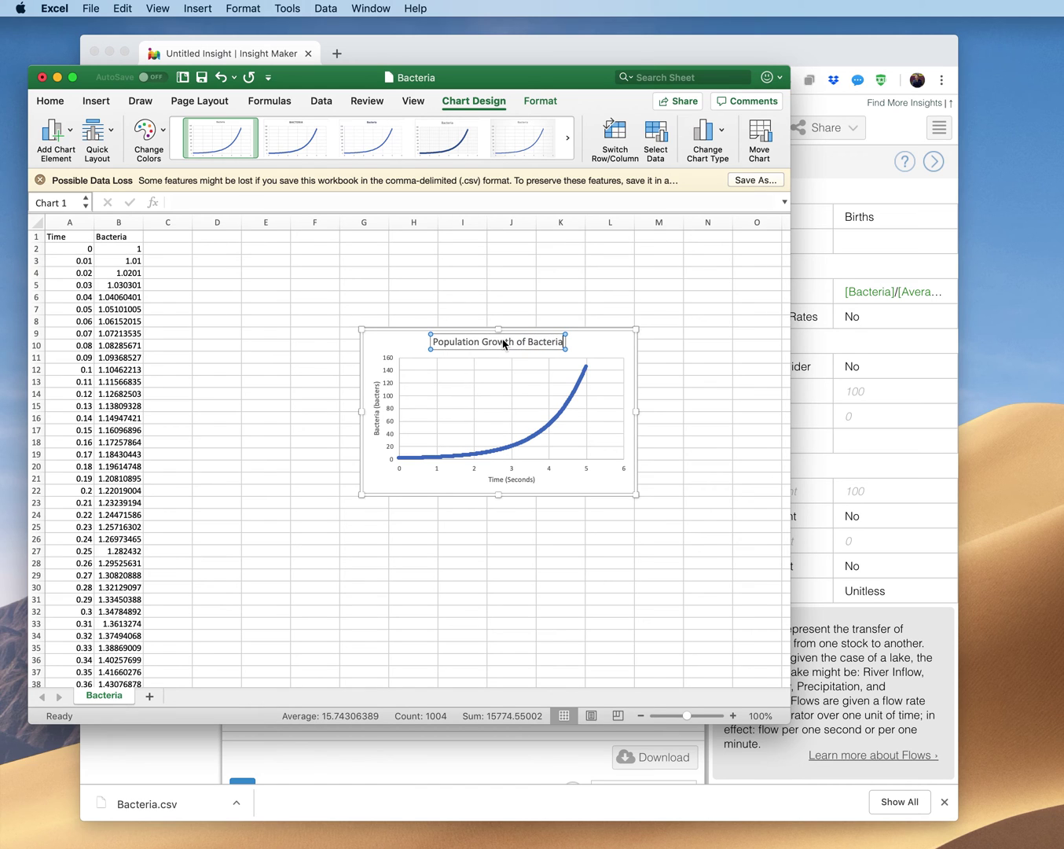
pyautogui.click(511, 309)
pyautogui.click(605, 337)
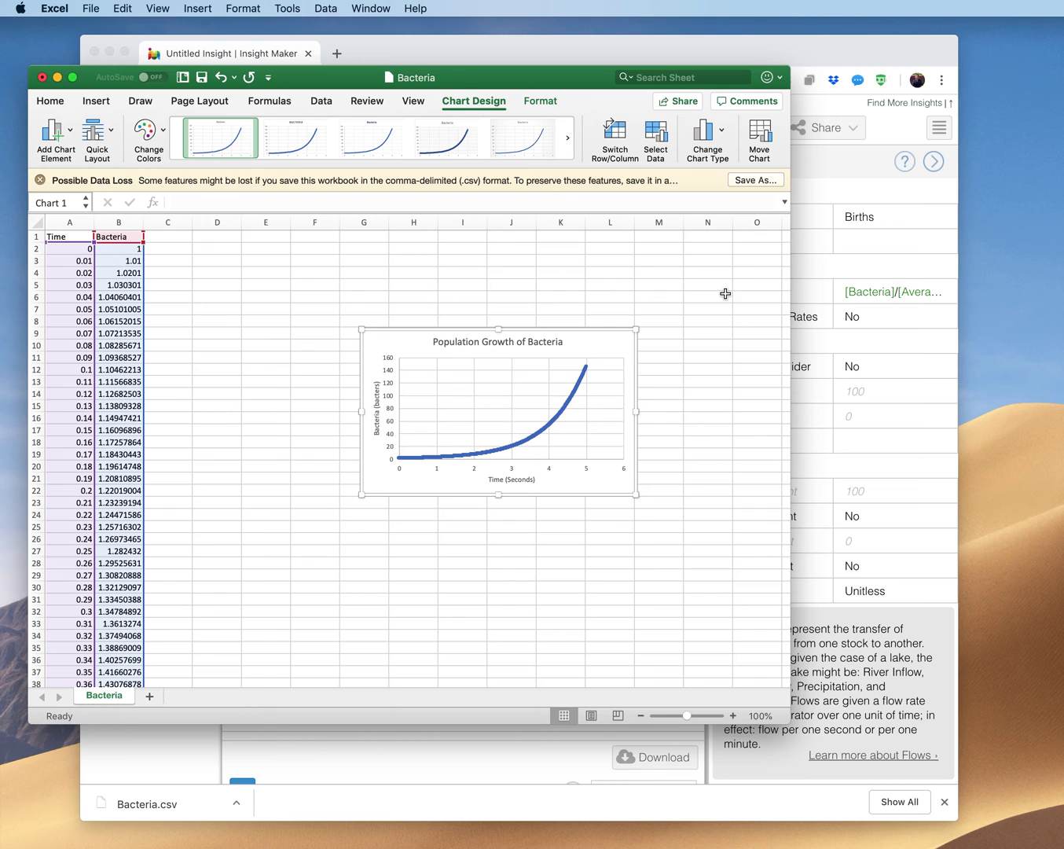
# Step: Move Excel aside and close Insight Maker's Simulation Results window
pyautogui.moveTo(462, 85); pyautogui.dragTo(922, 37)
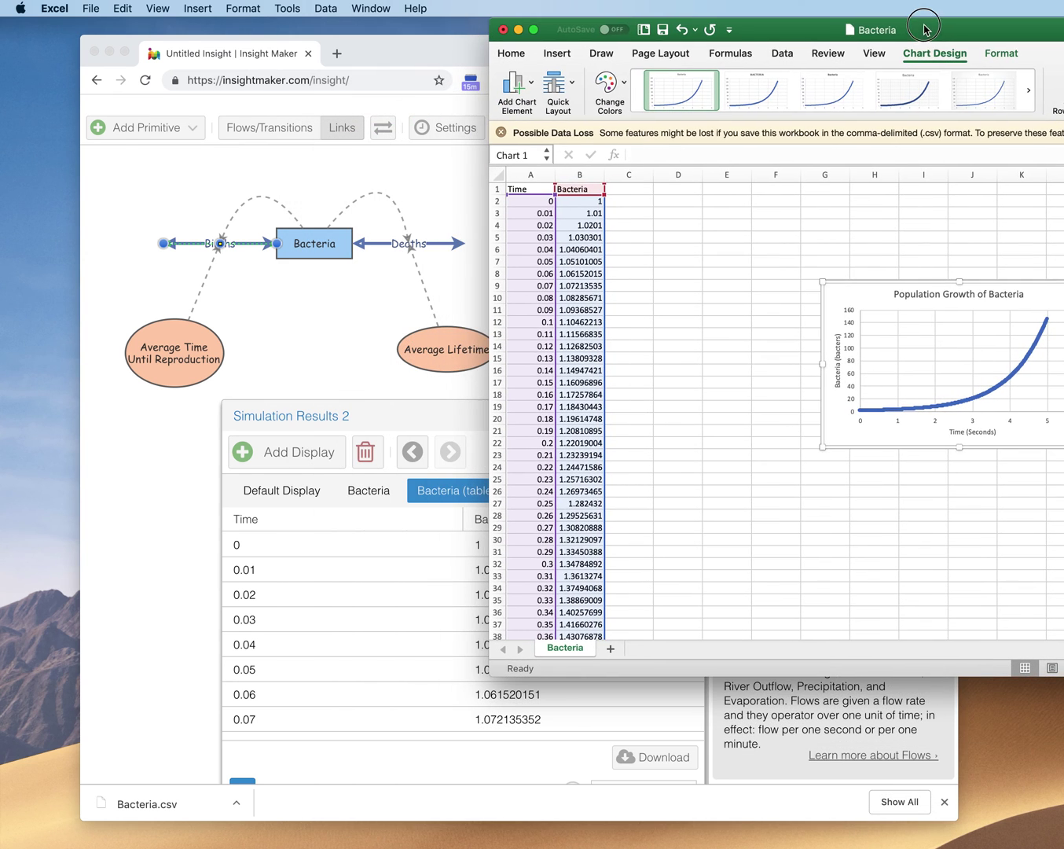
pyautogui.click(372, 501)
pyautogui.click(372, 501)
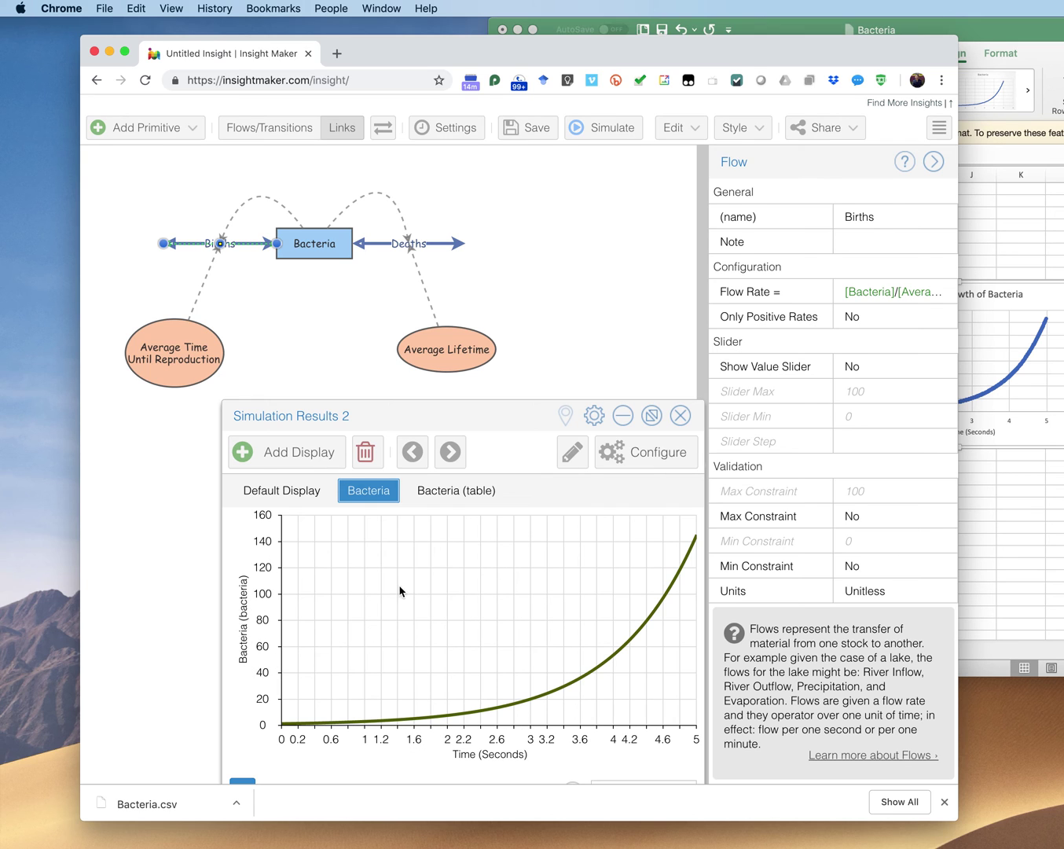
pyautogui.moveTo(497, 420); pyautogui.dragTo(427, 353)
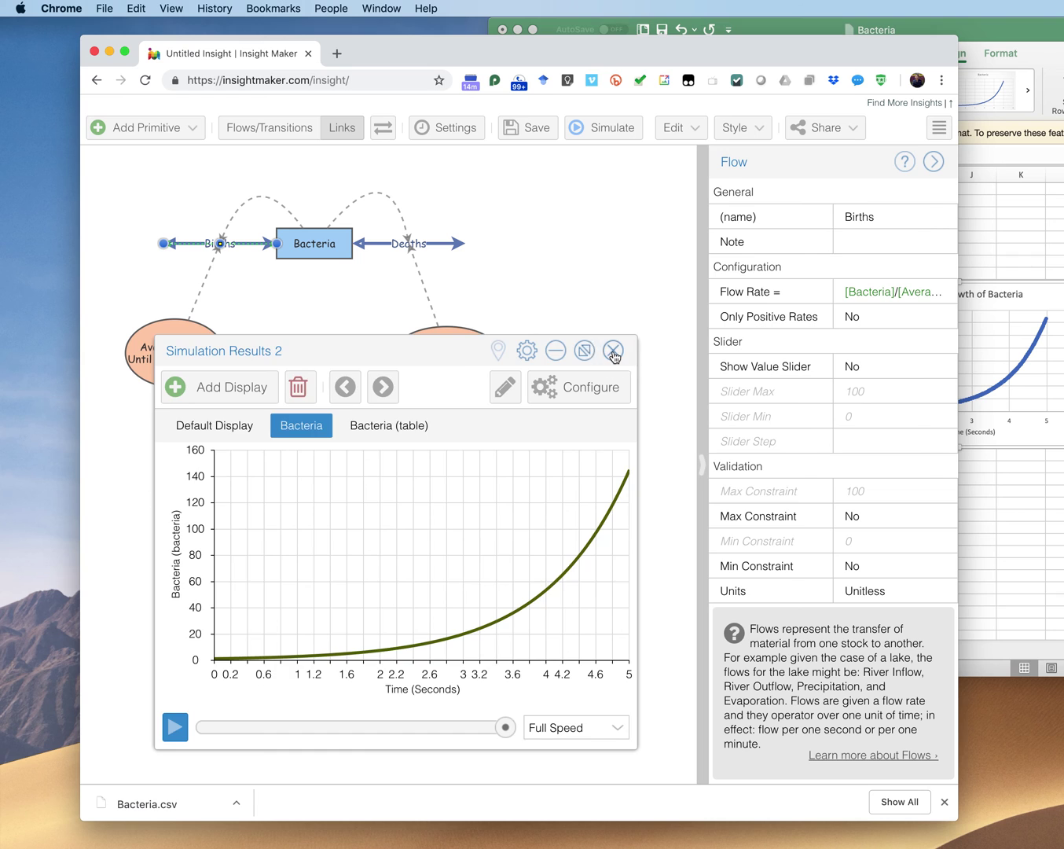
pyautogui.click(612, 347)
# Step: Bring the Excel window back, reposition it, and minimize it
pyautogui.click(989, 285)
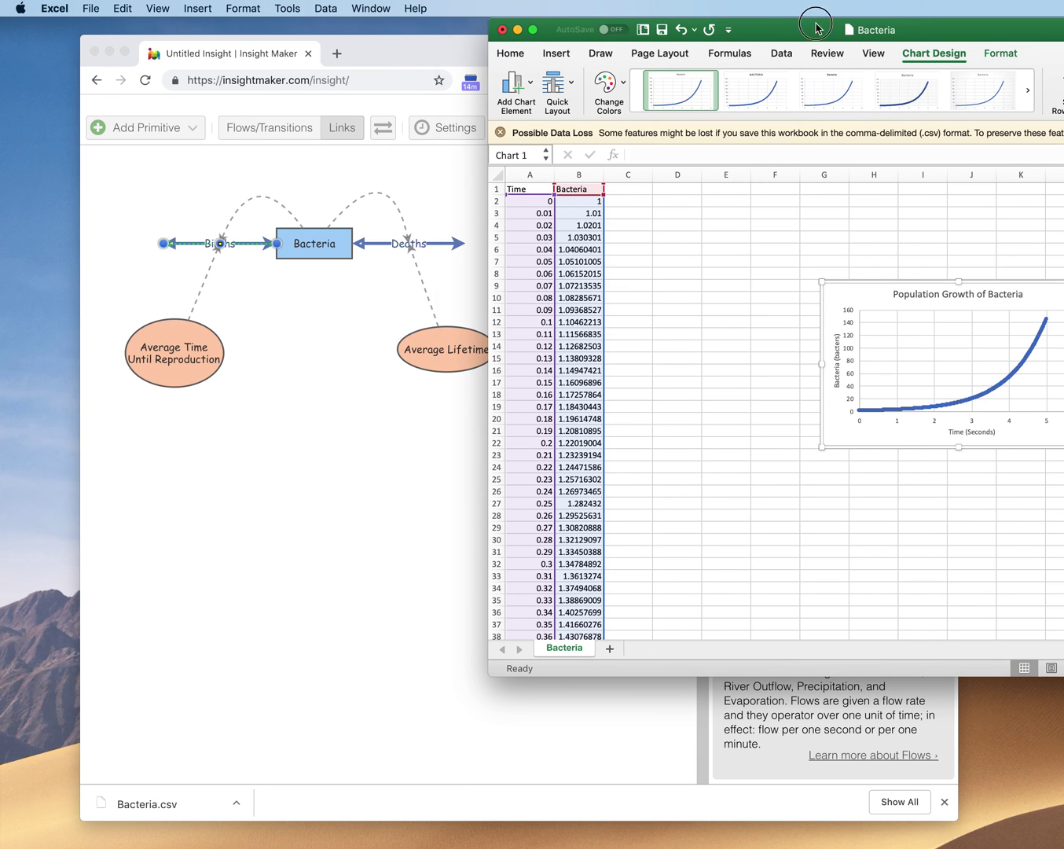
pyautogui.moveTo(855, 24); pyautogui.dragTo(569, 158)
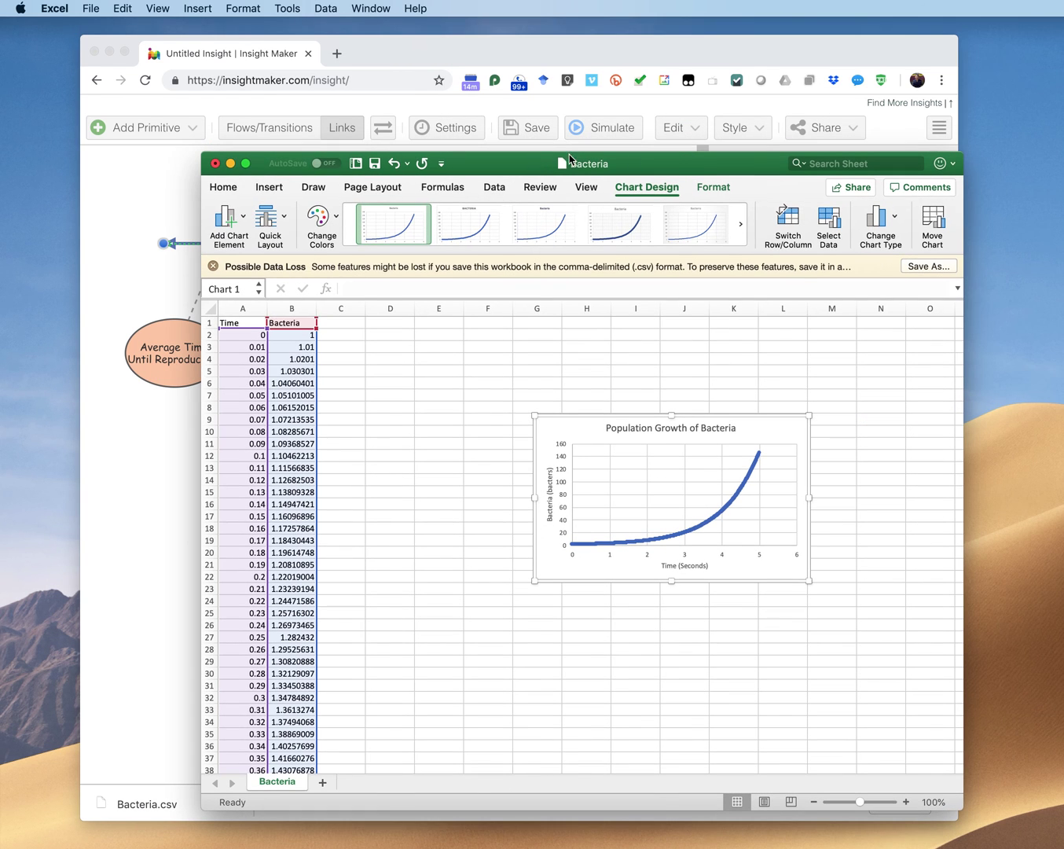
pyautogui.doubleClick(481, 165)
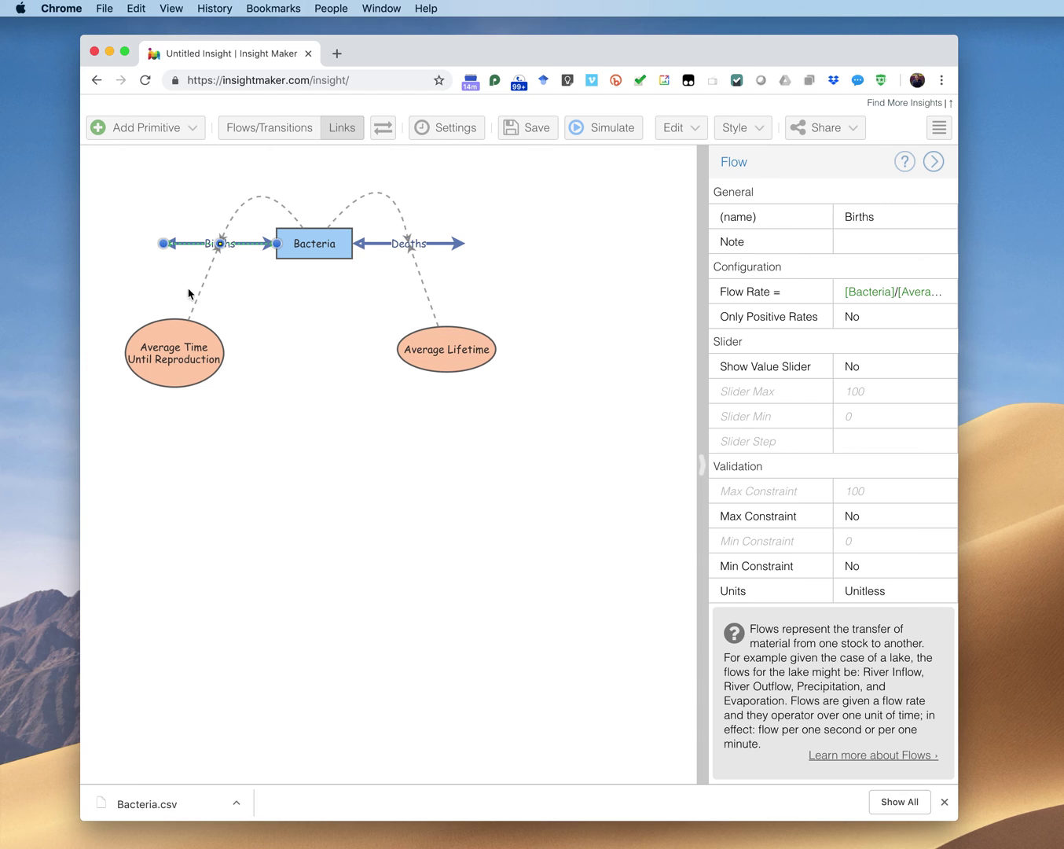
# Step: Inspect the Deaths flow's [Bacteria]/[Average Lifetime] equation and cancel without changes
pyautogui.click(375, 244)
pyautogui.click(376, 254)
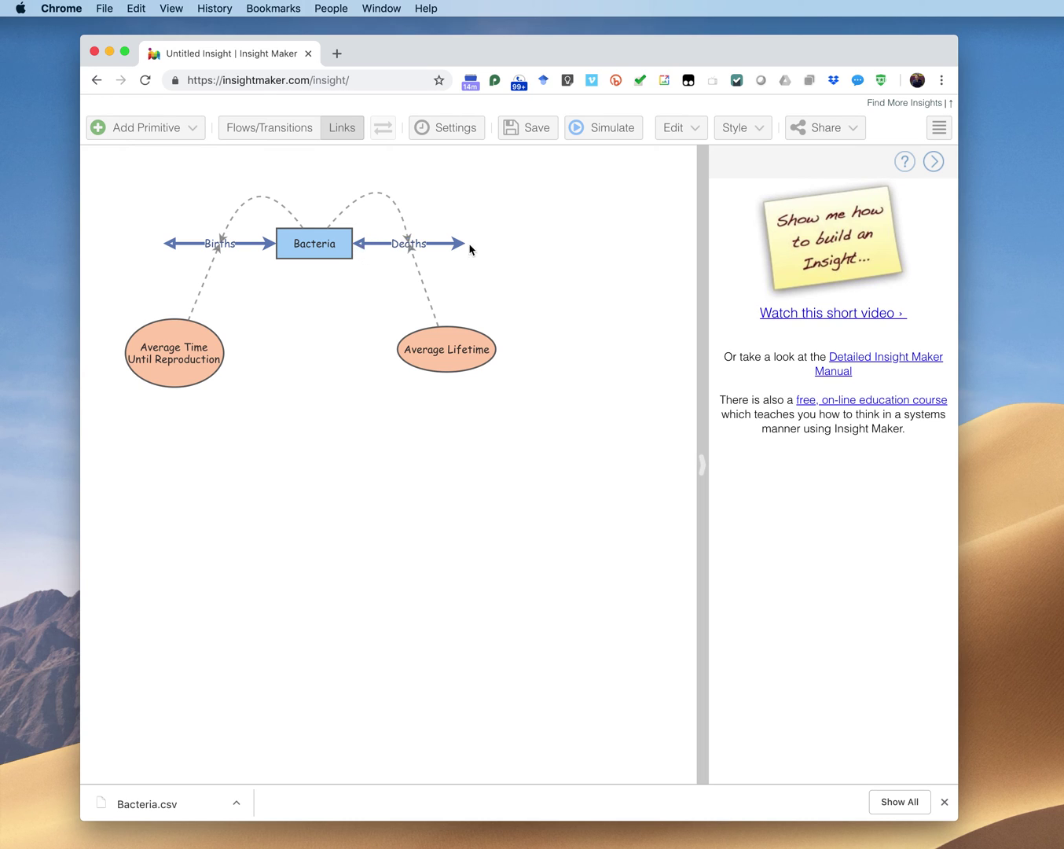
pyautogui.click(360, 249)
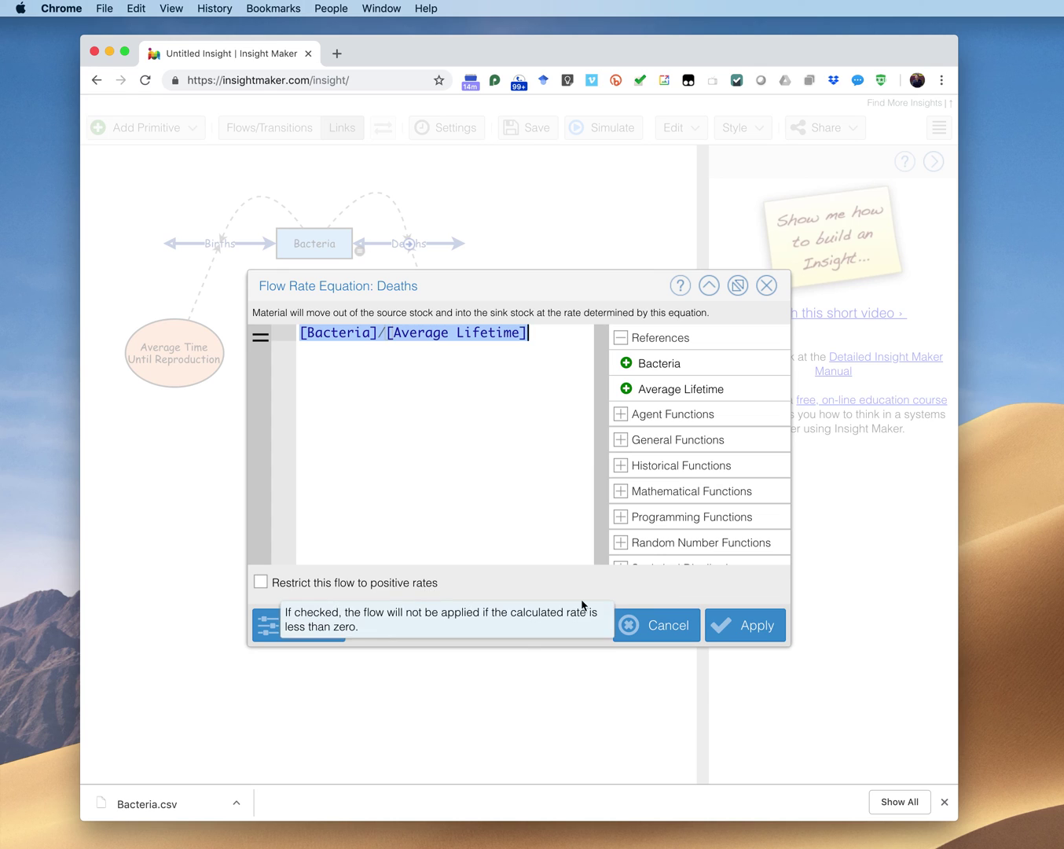
pyautogui.click(656, 624)
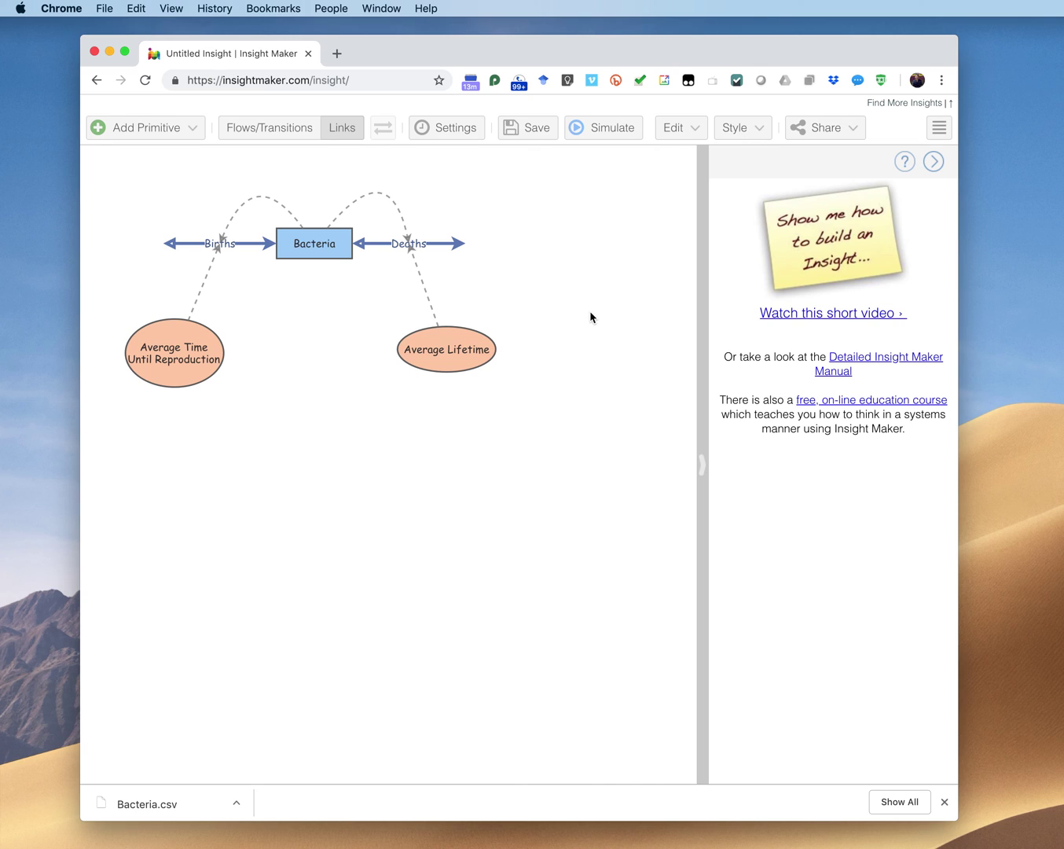
# Step: Start downloading the model as Model.InsightMaker via Share > Export, then cancel the save
pyautogui.click(844, 129)
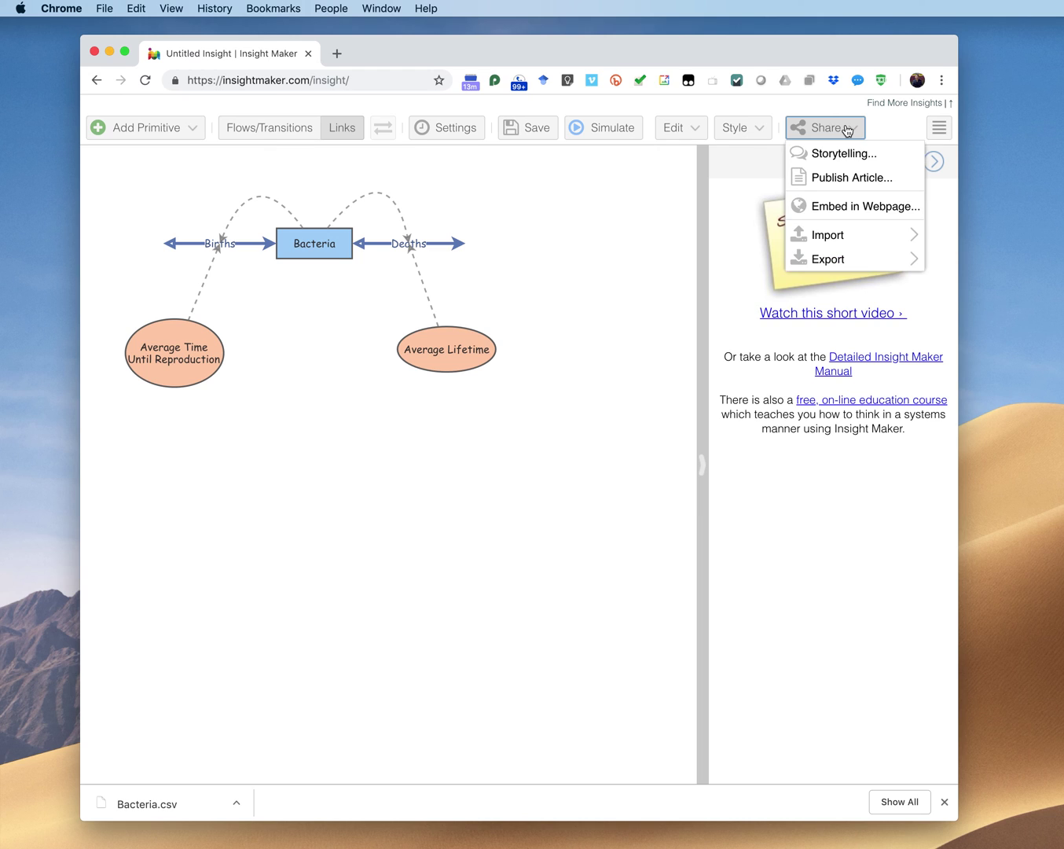
pyautogui.moveTo(853, 267)
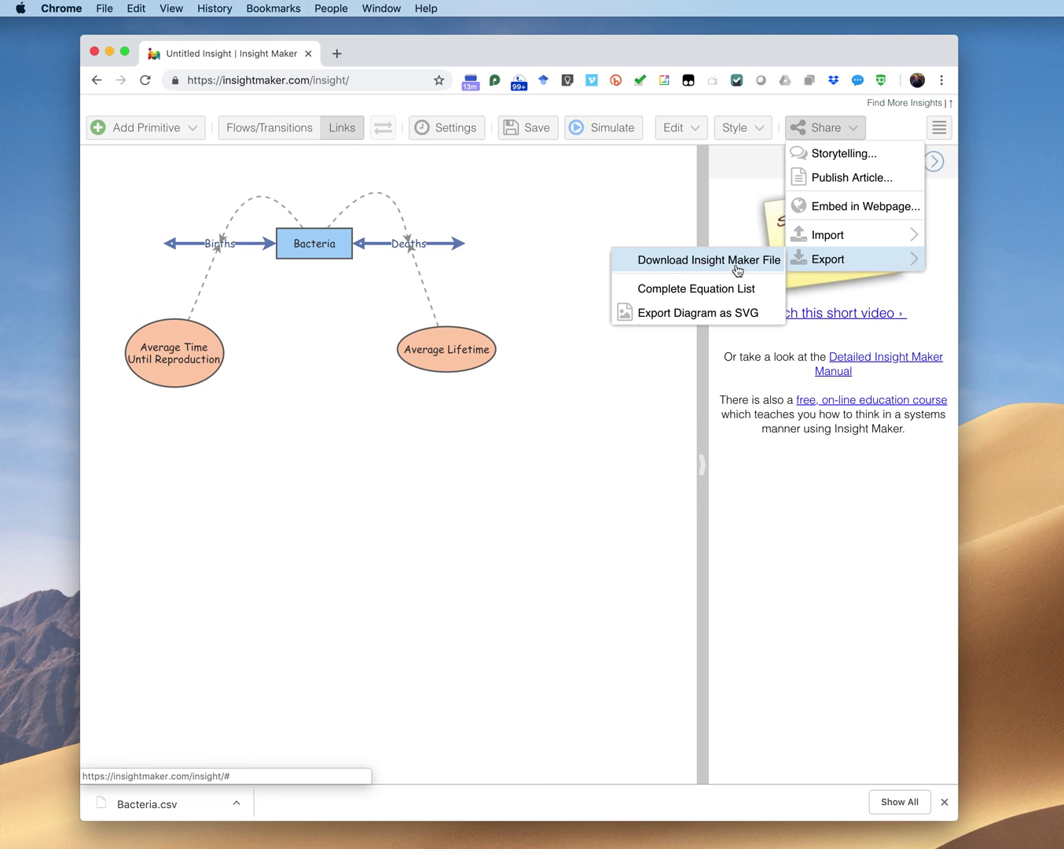
pyautogui.click(760, 264)
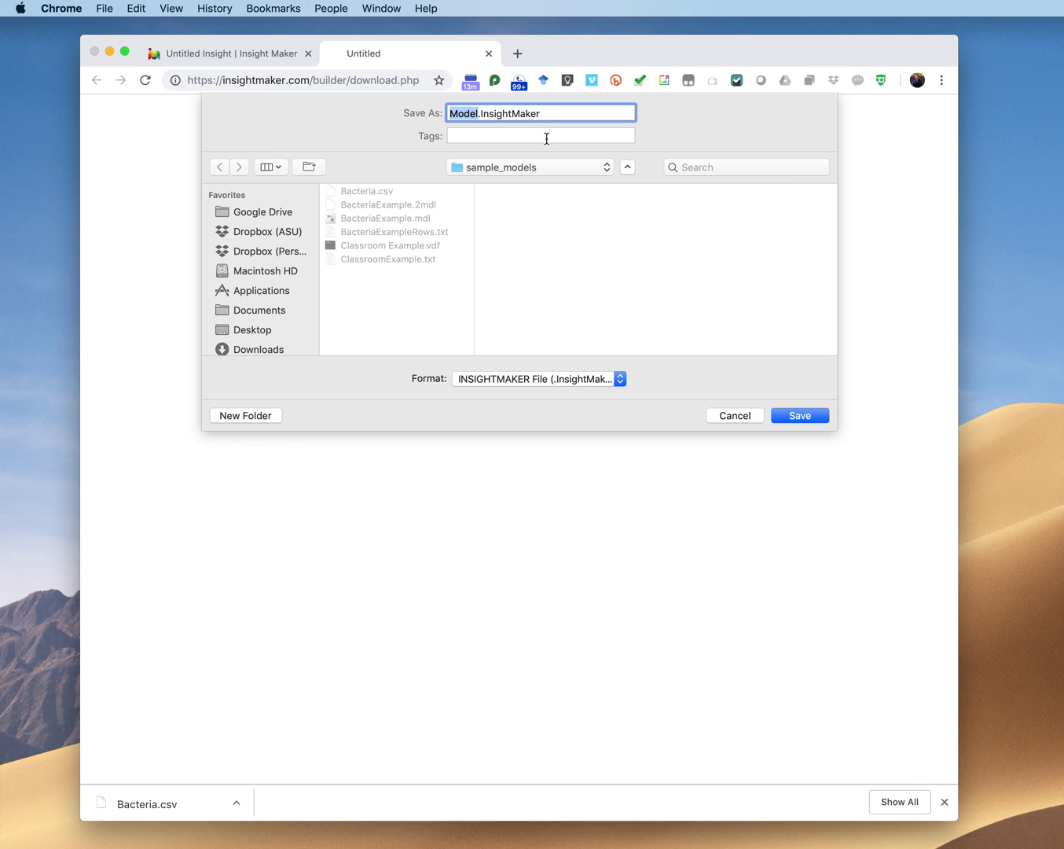
pyautogui.click(743, 420)
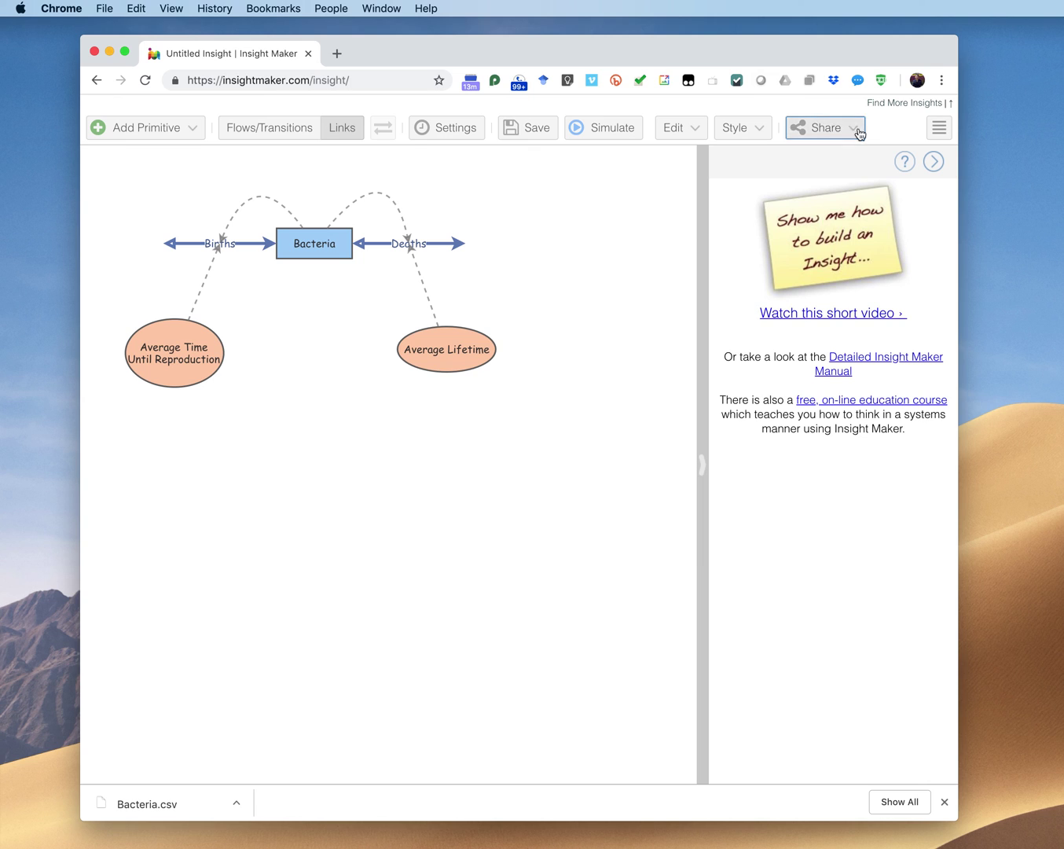
# Step: Start importing an Insight Maker file via Share > Import, then cancel
pyautogui.click(855, 131)
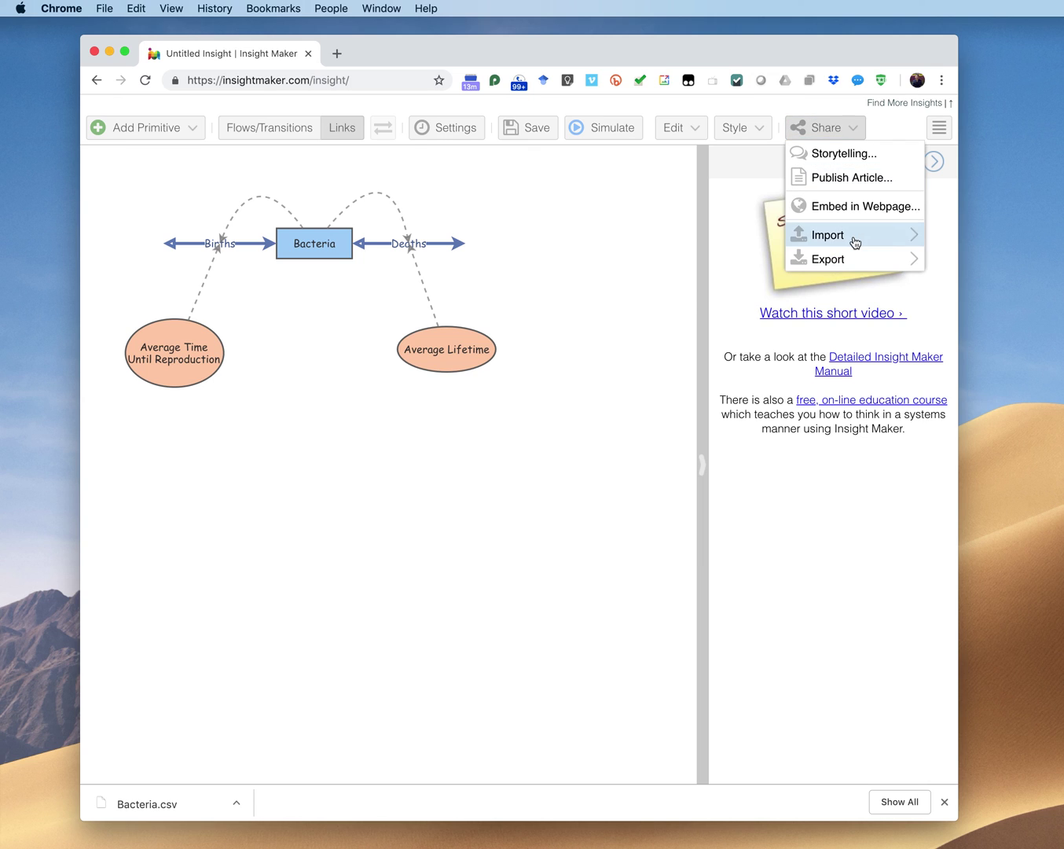
pyautogui.moveTo(856, 242)
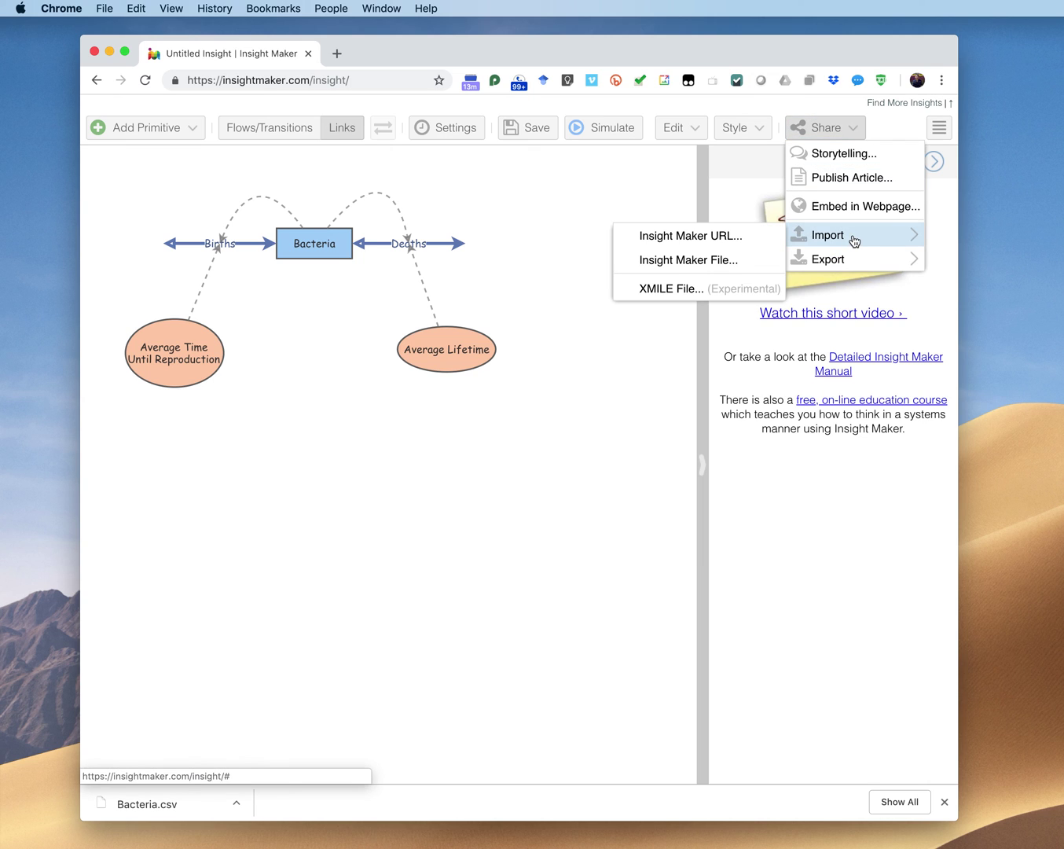
pyautogui.click(715, 266)
pyautogui.click(818, 417)
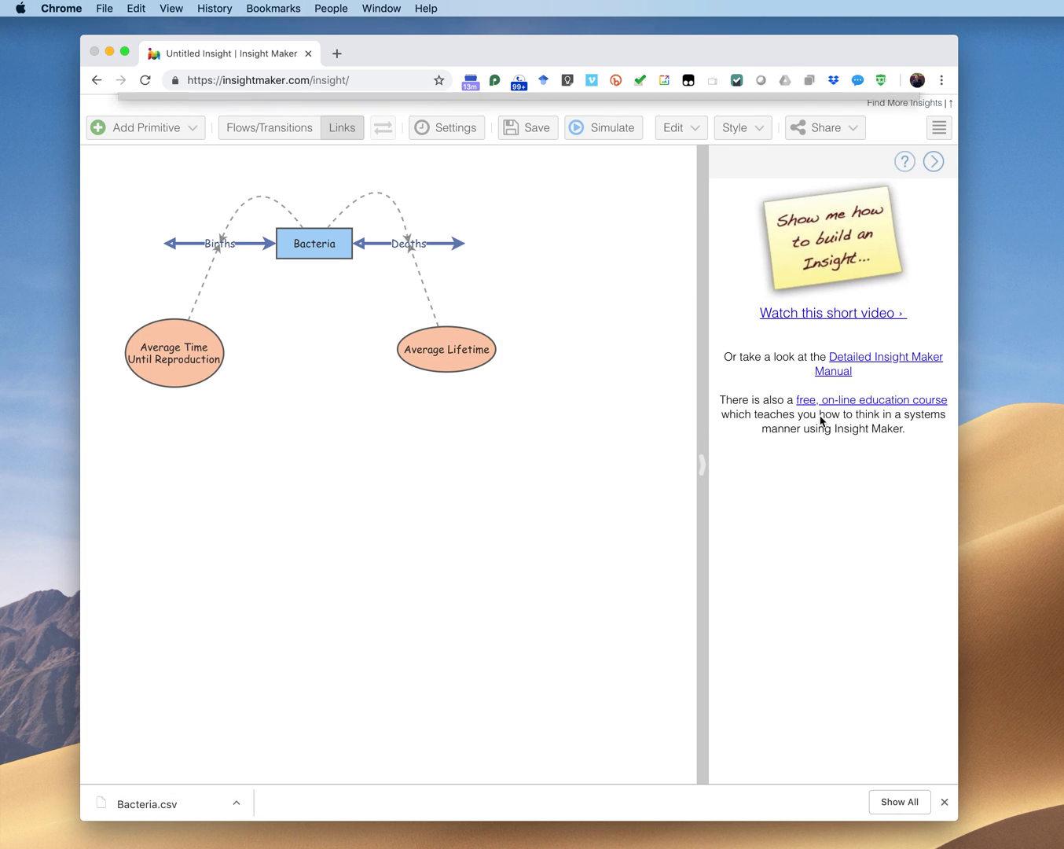
# Step: Show the Complete Equation List from Share > Export, scroll through it, and close it
pyautogui.click(850, 130)
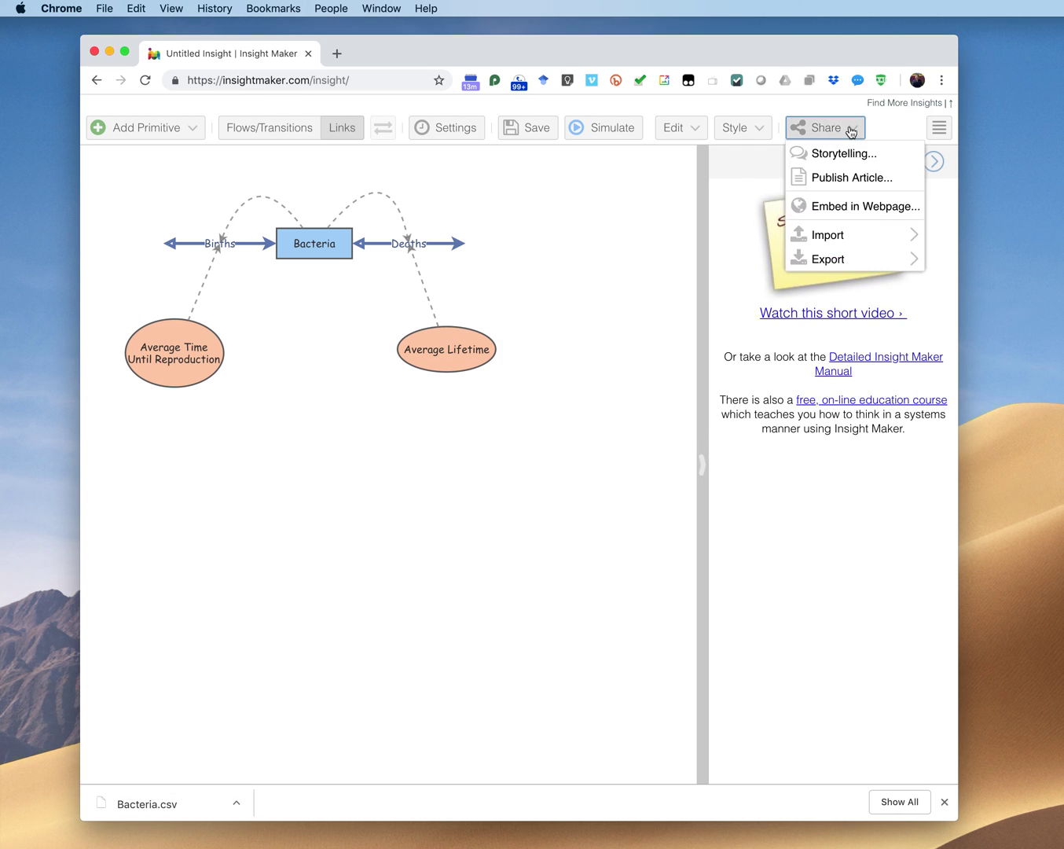
pyautogui.moveTo(858, 257)
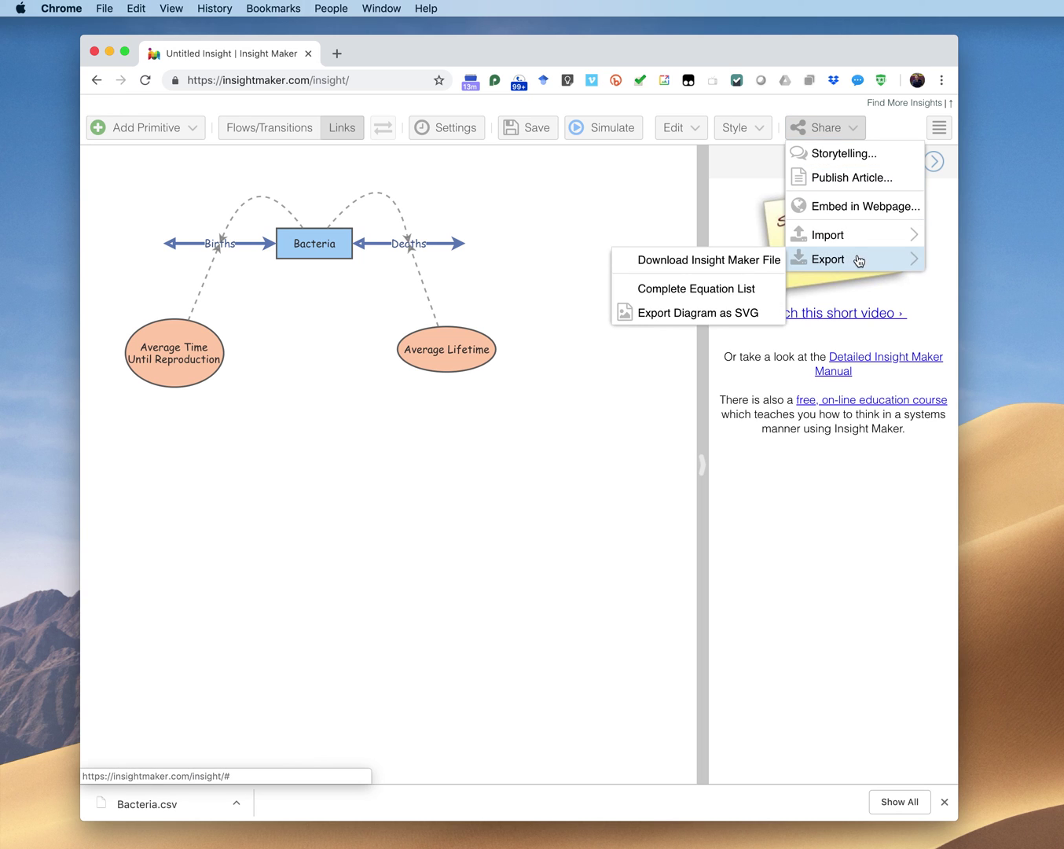
pyautogui.click(740, 290)
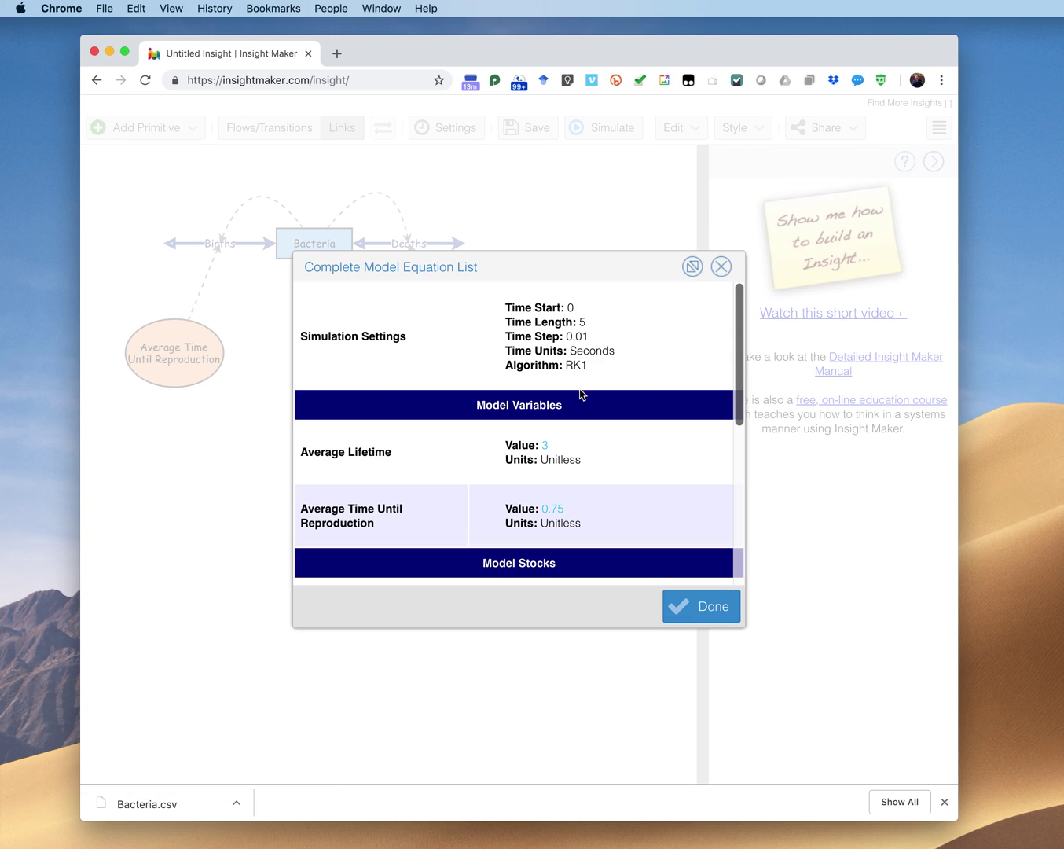
pyautogui.scroll(-10, 611, 391)
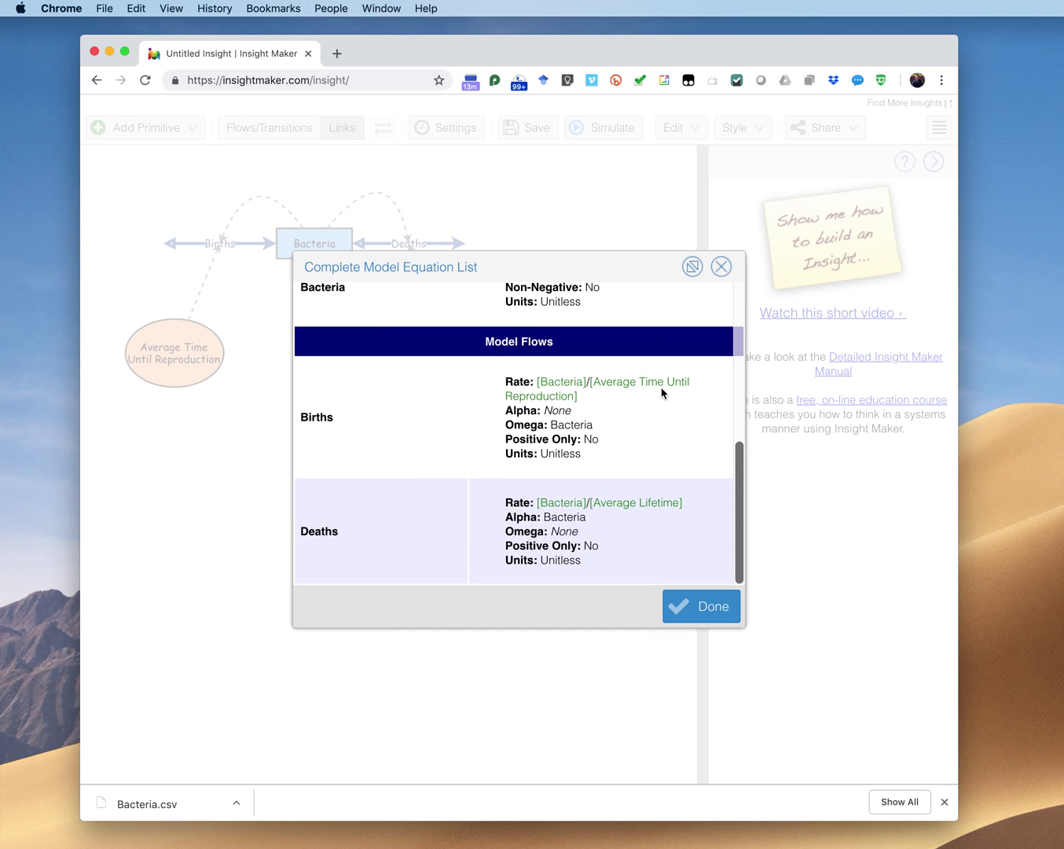
pyautogui.click(716, 611)
# Step: Reopen the Complete Equation List, scroll it again, and click Done
pyautogui.click(819, 132)
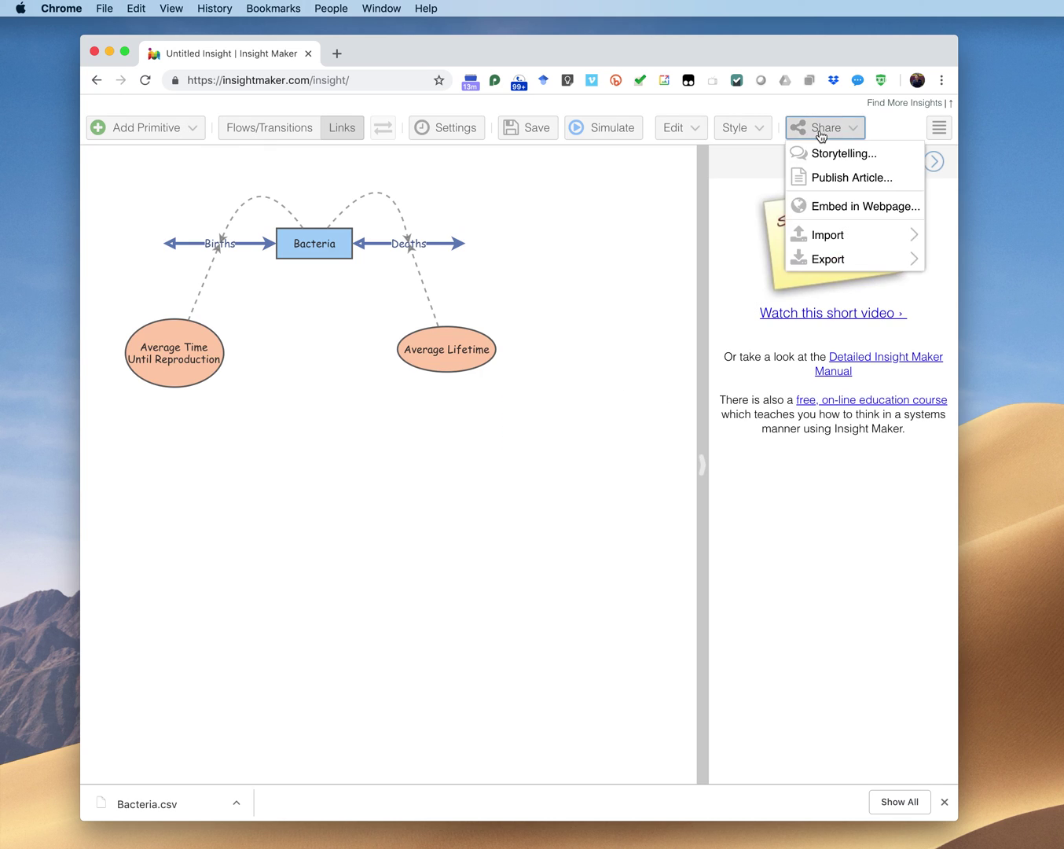
pyautogui.moveTo(848, 257)
pyautogui.click(744, 288)
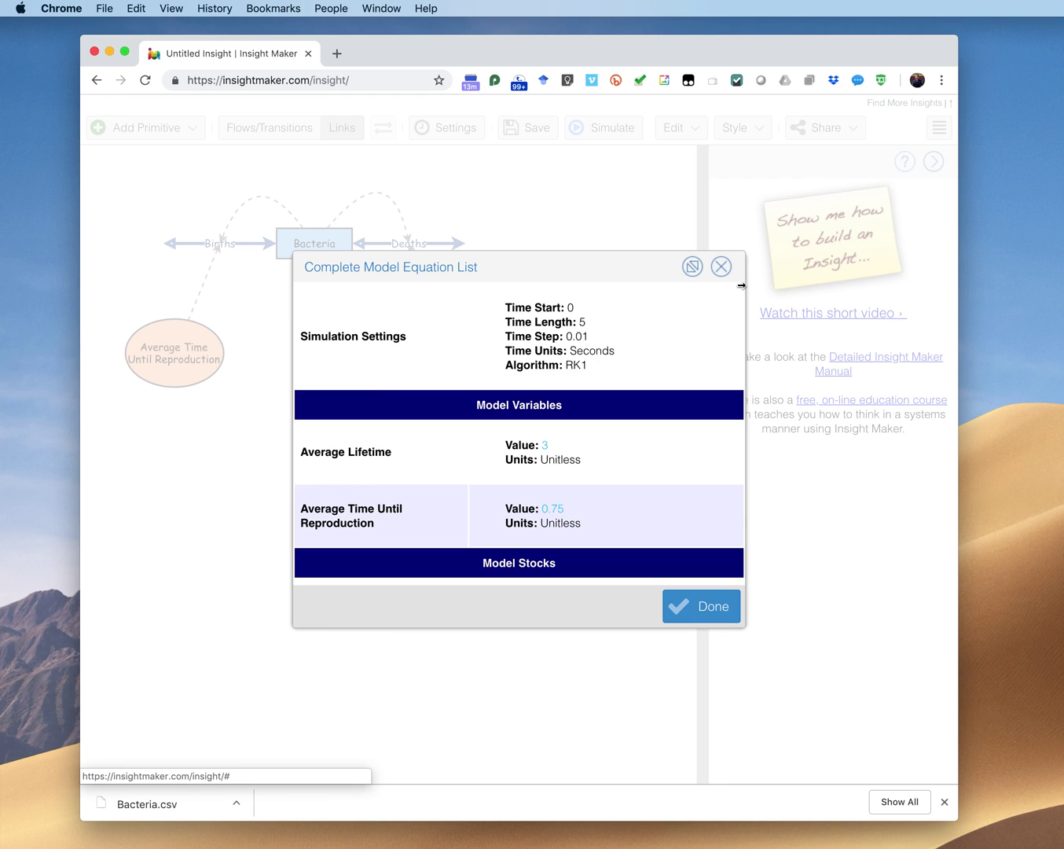
pyautogui.scroll(-5, 589, 465)
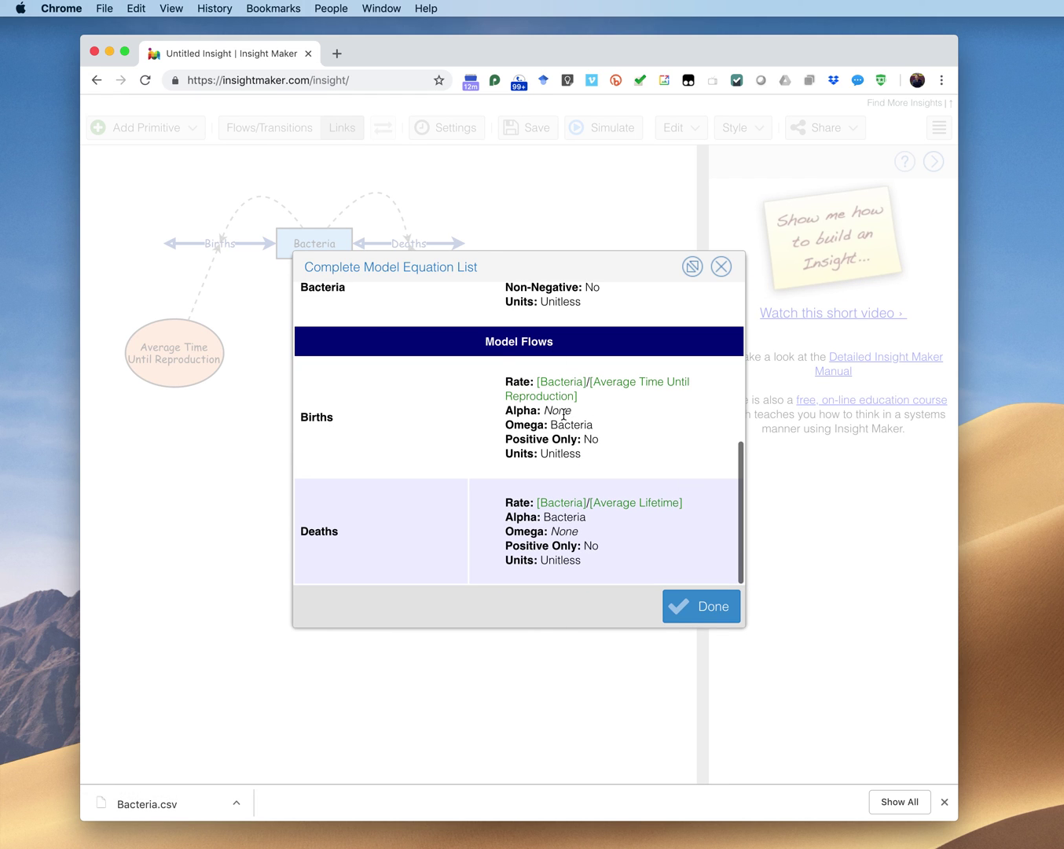
pyautogui.click(691, 611)
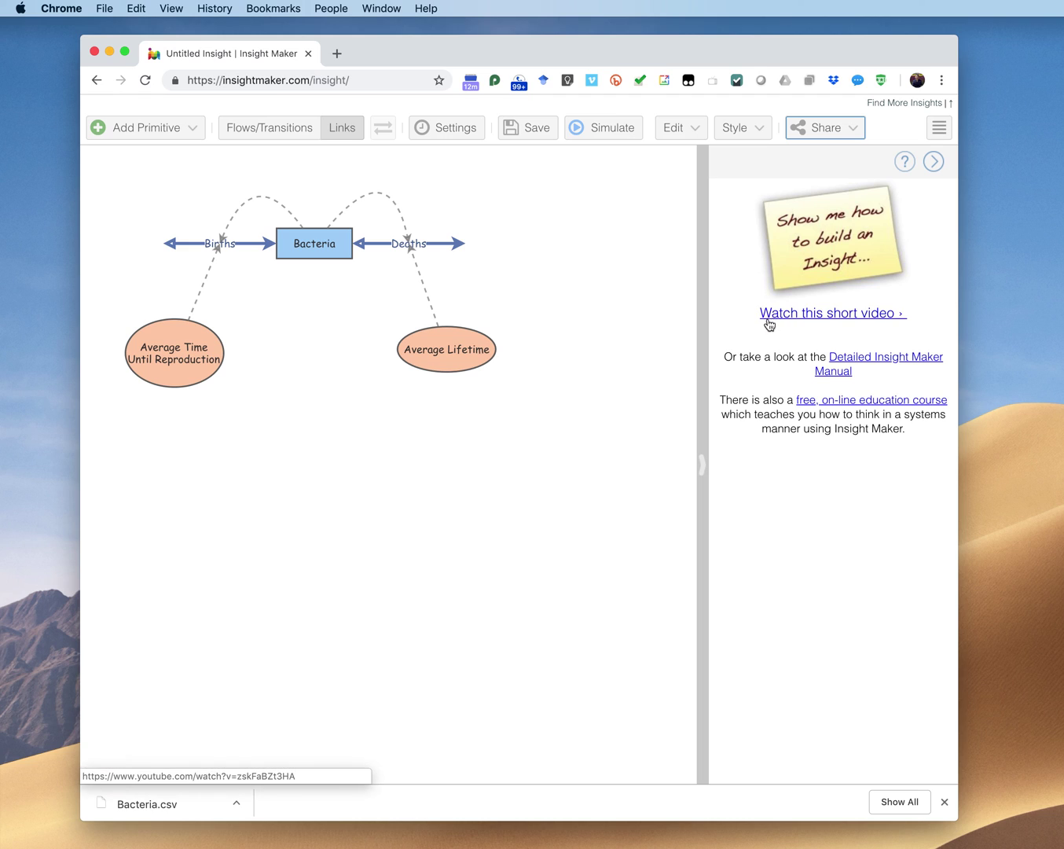